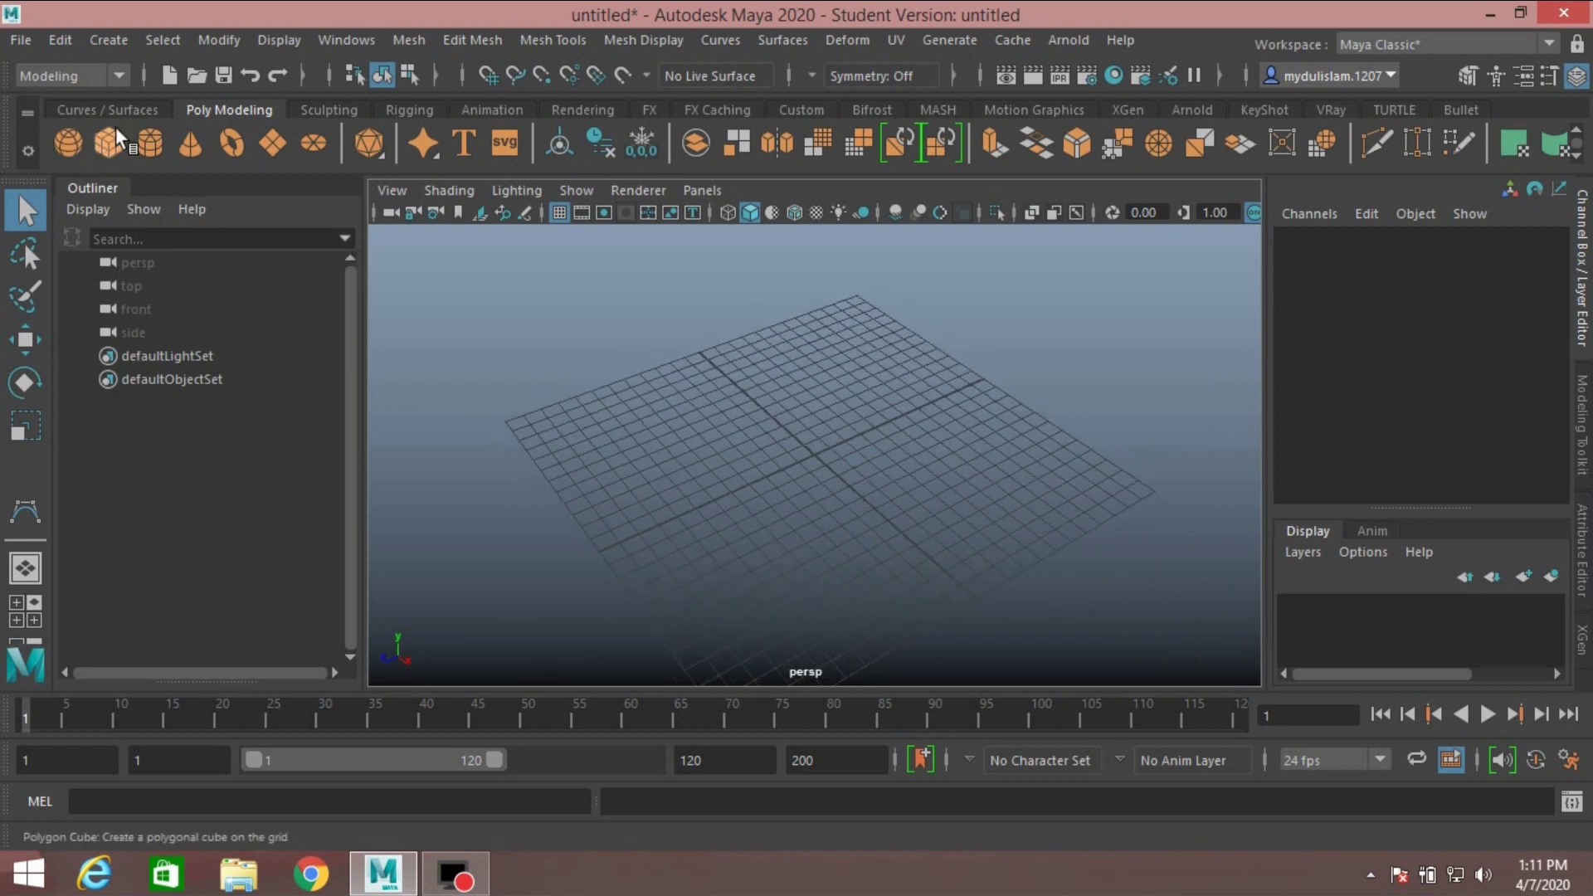
# Step: Create a polygon cube and raise it to Translate Y 2.67
pyautogui.click(106, 43)
pyautogui.moveTo(285, 122)
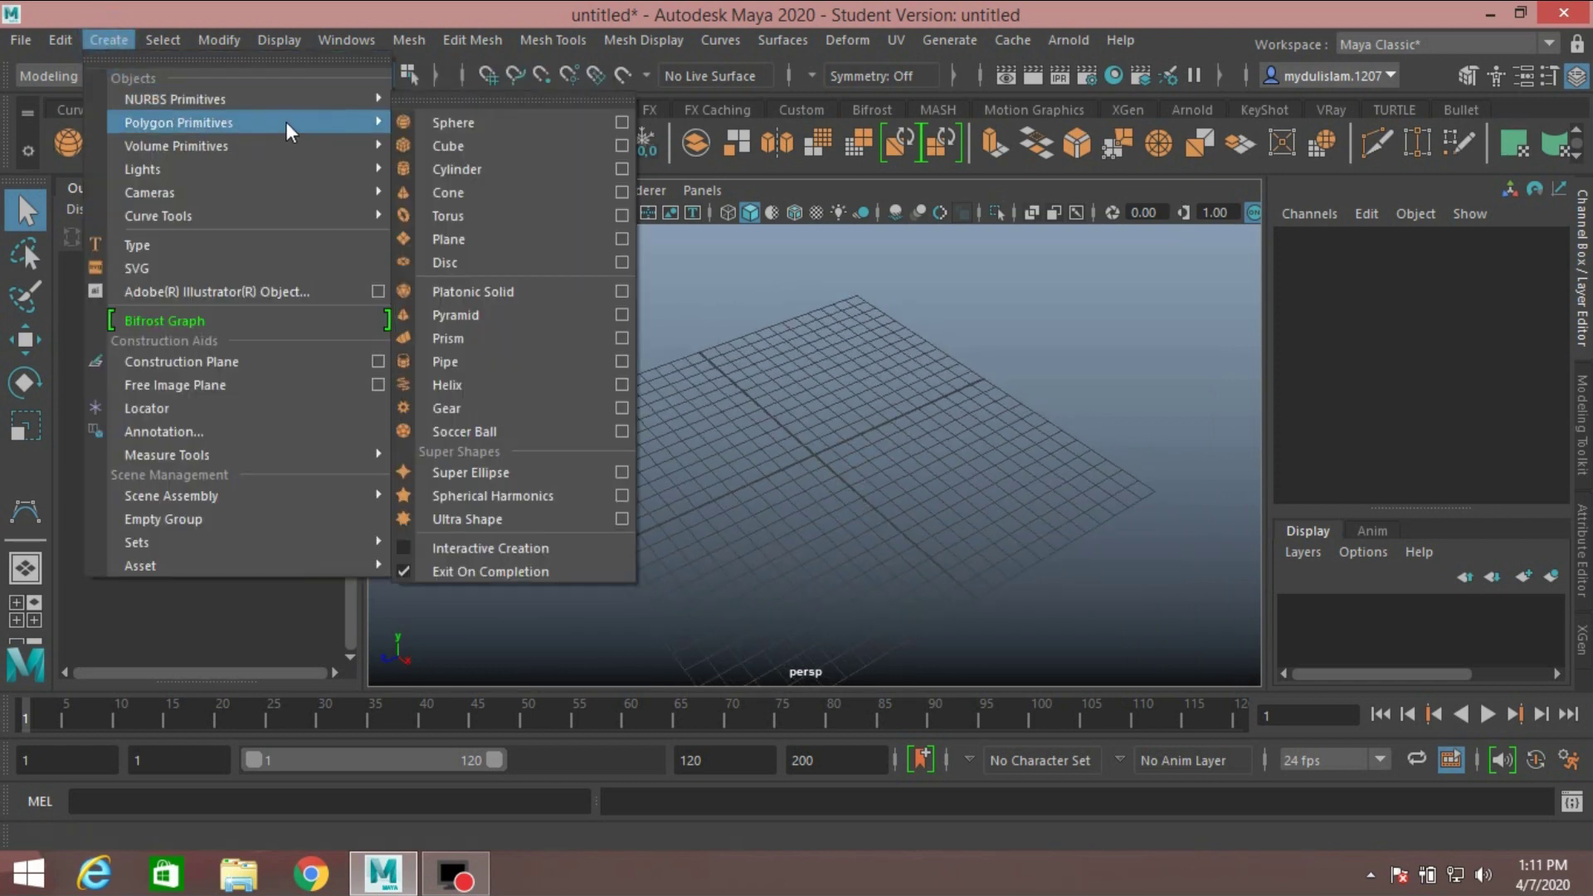
pyautogui.click(446, 151)
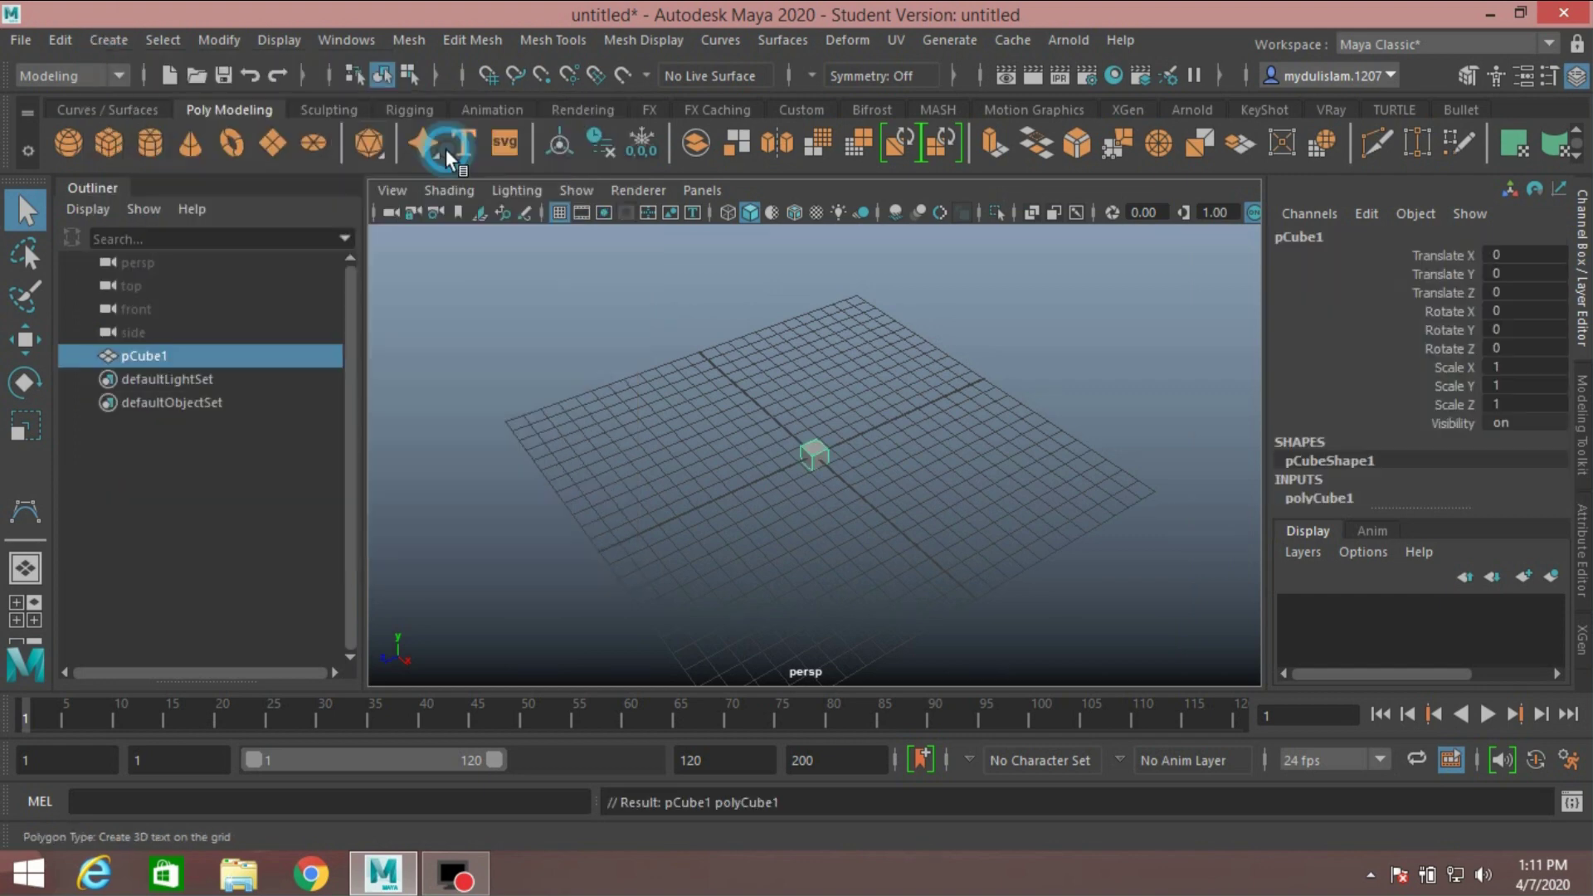
pyautogui.keyDown('alt'); pyautogui.moveTo(736, 480); pyautogui.dragTo(819, 514); pyautogui.keyUp('alt')
pyautogui.click(23, 336)
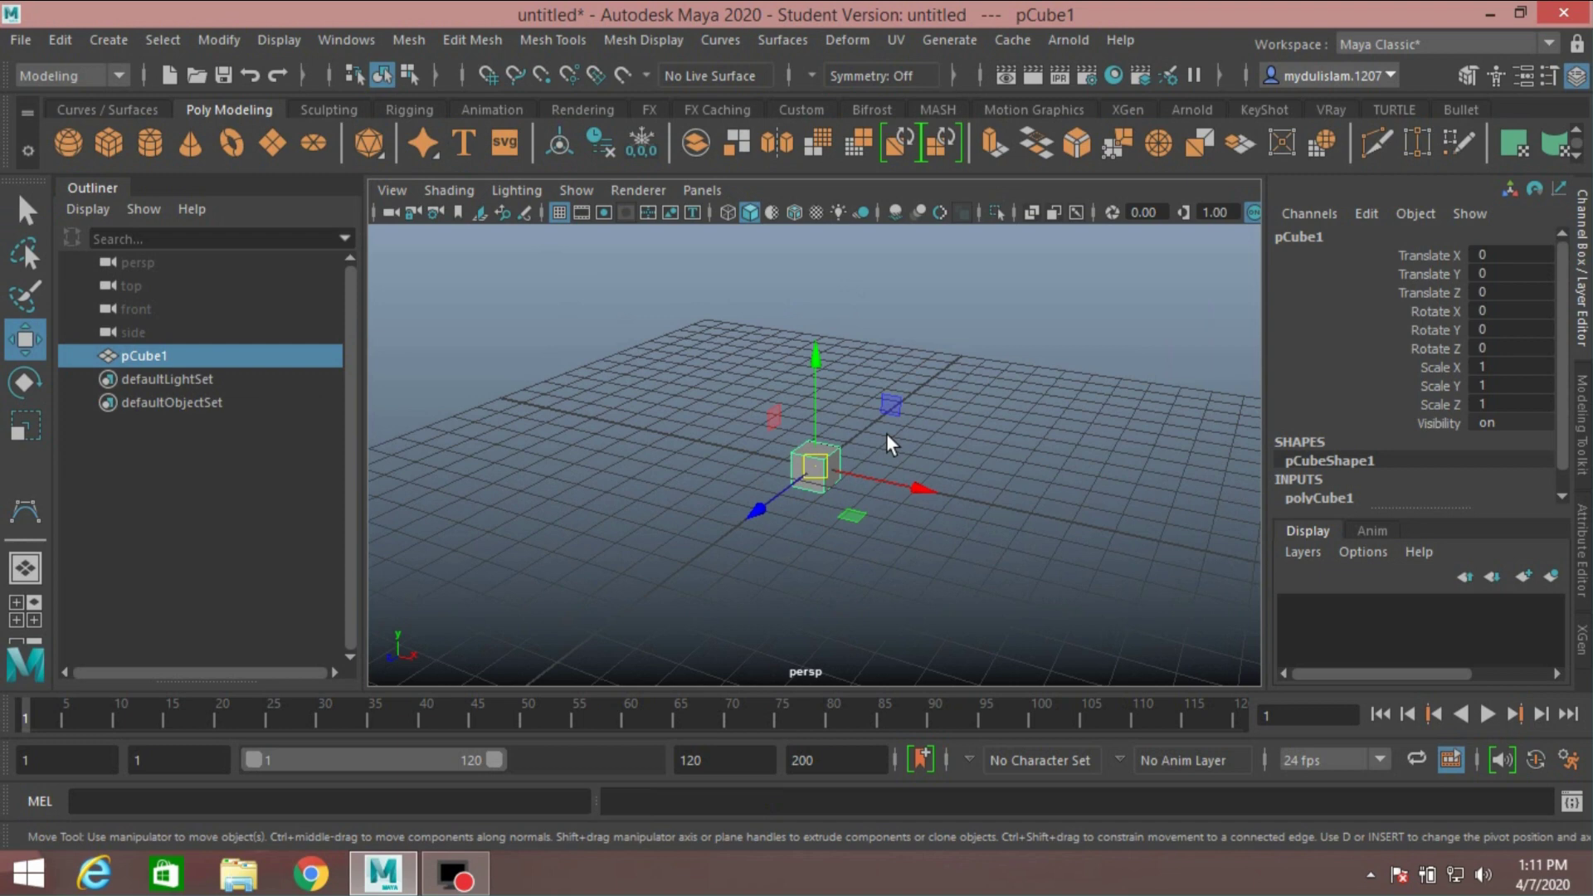
pyautogui.moveTo(812, 376); pyautogui.dragTo(940, 417)
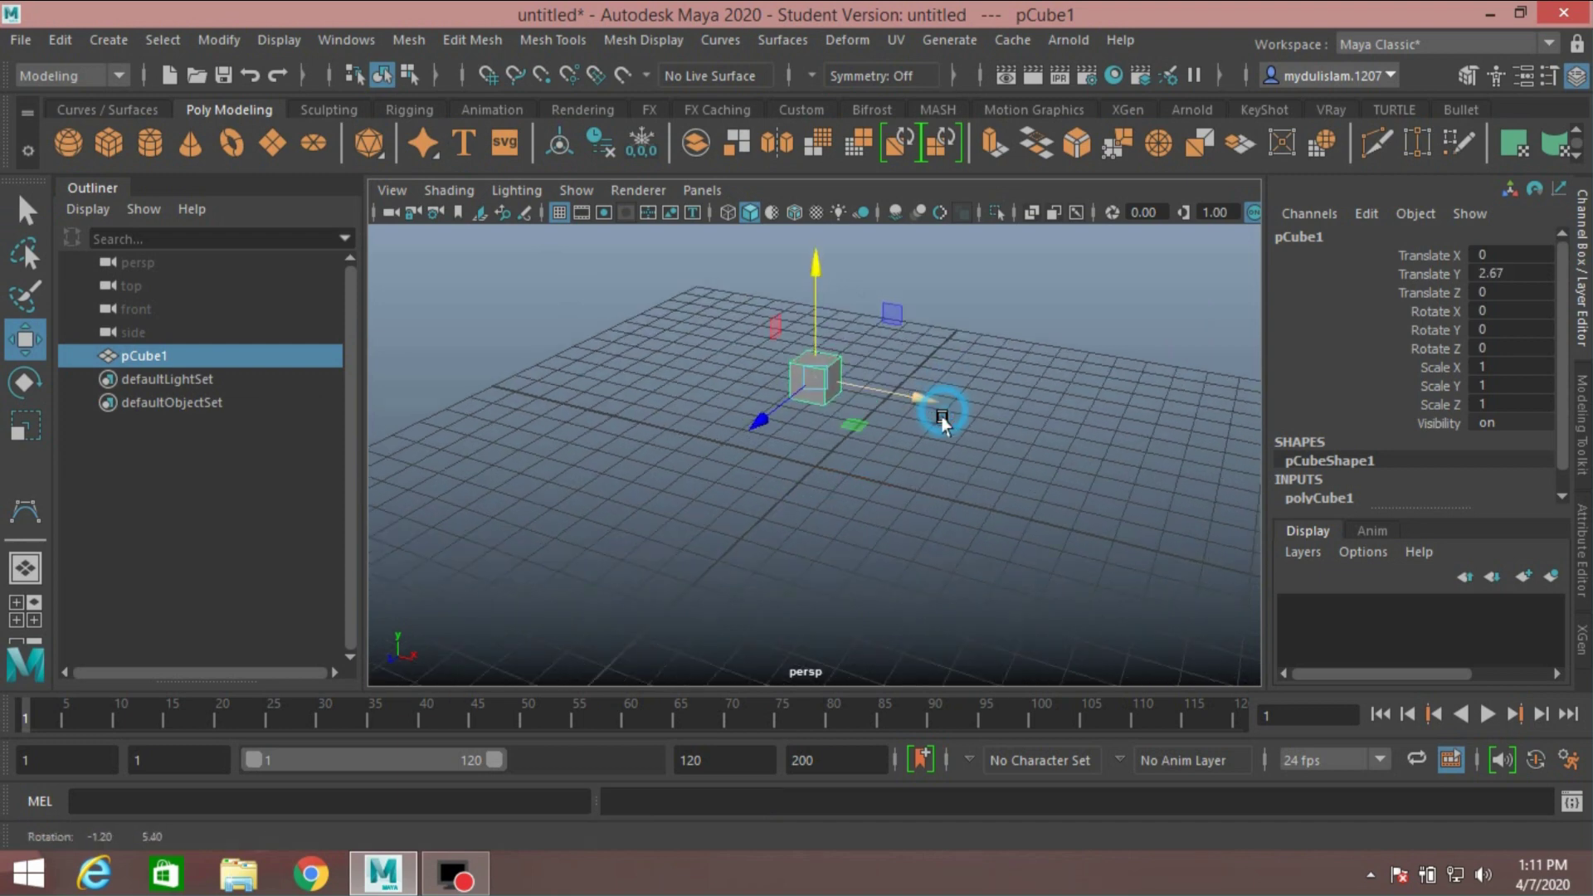
# Step: Stretch the cube to Scale Y 2.306 and bring up its new-material chooser
pyautogui.click(24, 426)
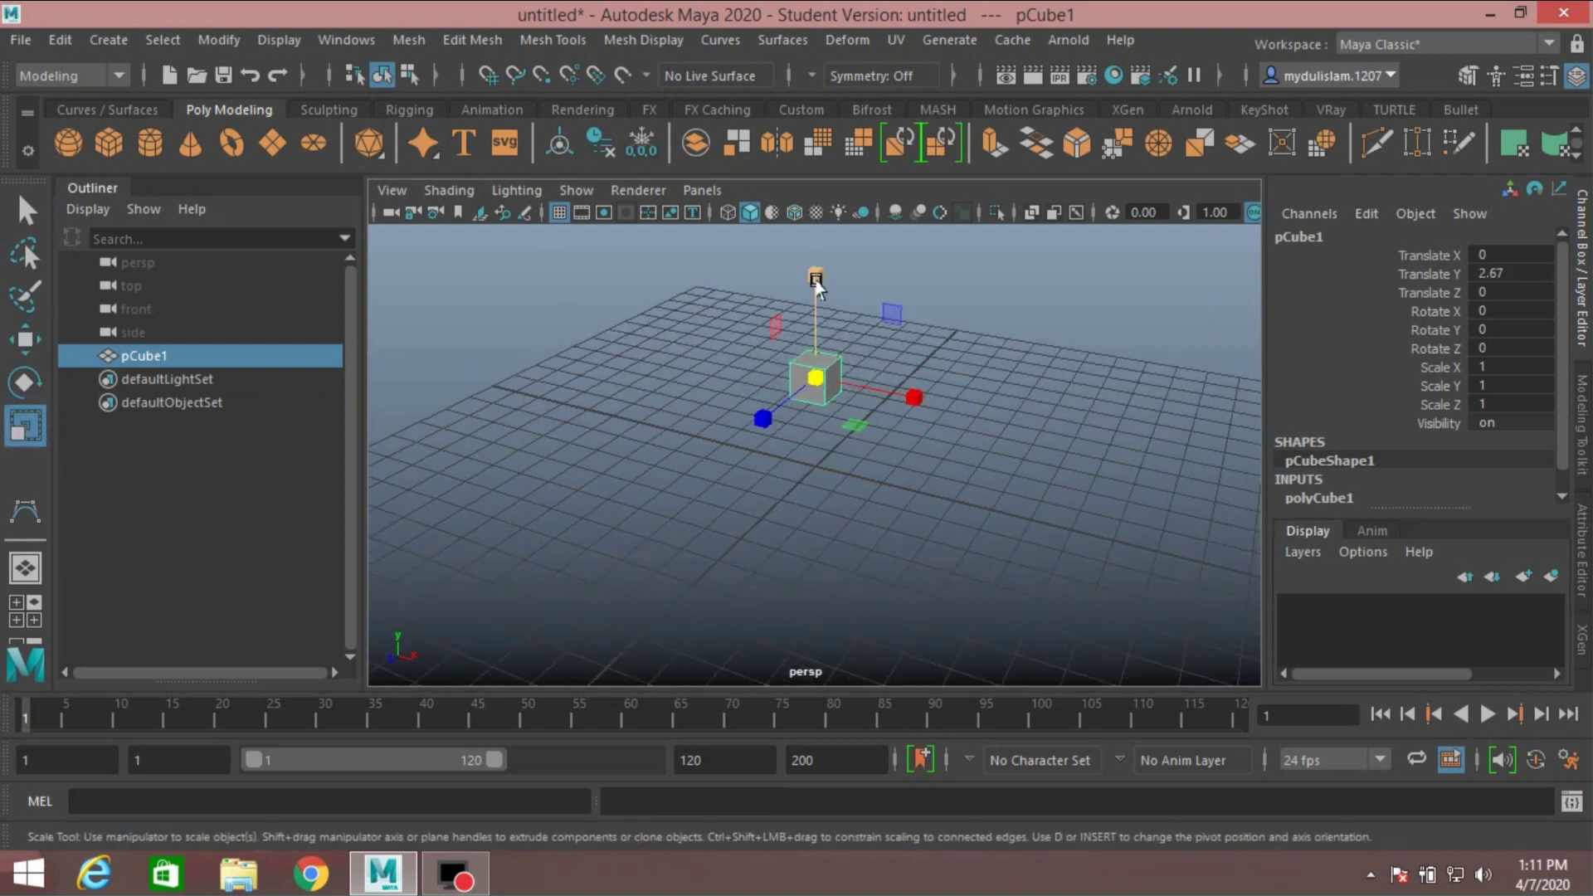
pyautogui.moveTo(815, 274); pyautogui.dragTo(818, 222)
pyautogui.keyDown('alt'); pyautogui.click(908, 443); pyautogui.keyUp('alt')
pyautogui.keyDown('alt'); pyautogui.moveTo(908, 442); pyautogui.dragTo(891, 448); pyautogui.keyUp('alt')
pyautogui.moveTo(815, 272); pyautogui.dragTo(817, 247)
pyautogui.keyDown('alt'); pyautogui.moveTo(714, 477); pyautogui.dragTo(769, 452); pyautogui.keyUp('alt')
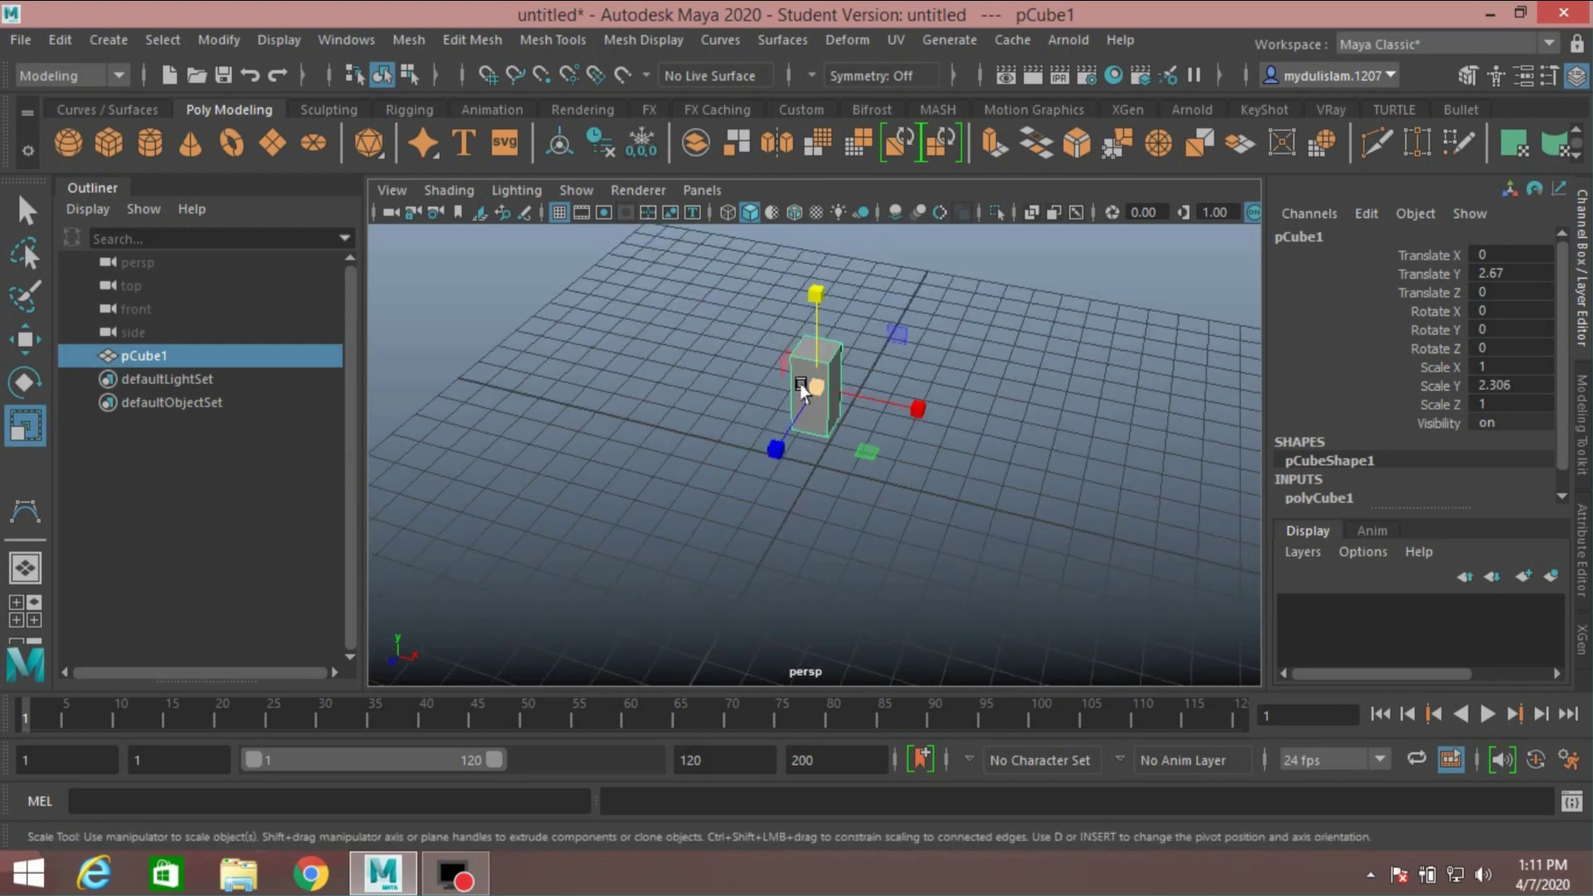
pyautogui.moveTo(801, 388); pyautogui.dragTo(806, 824, button='right')
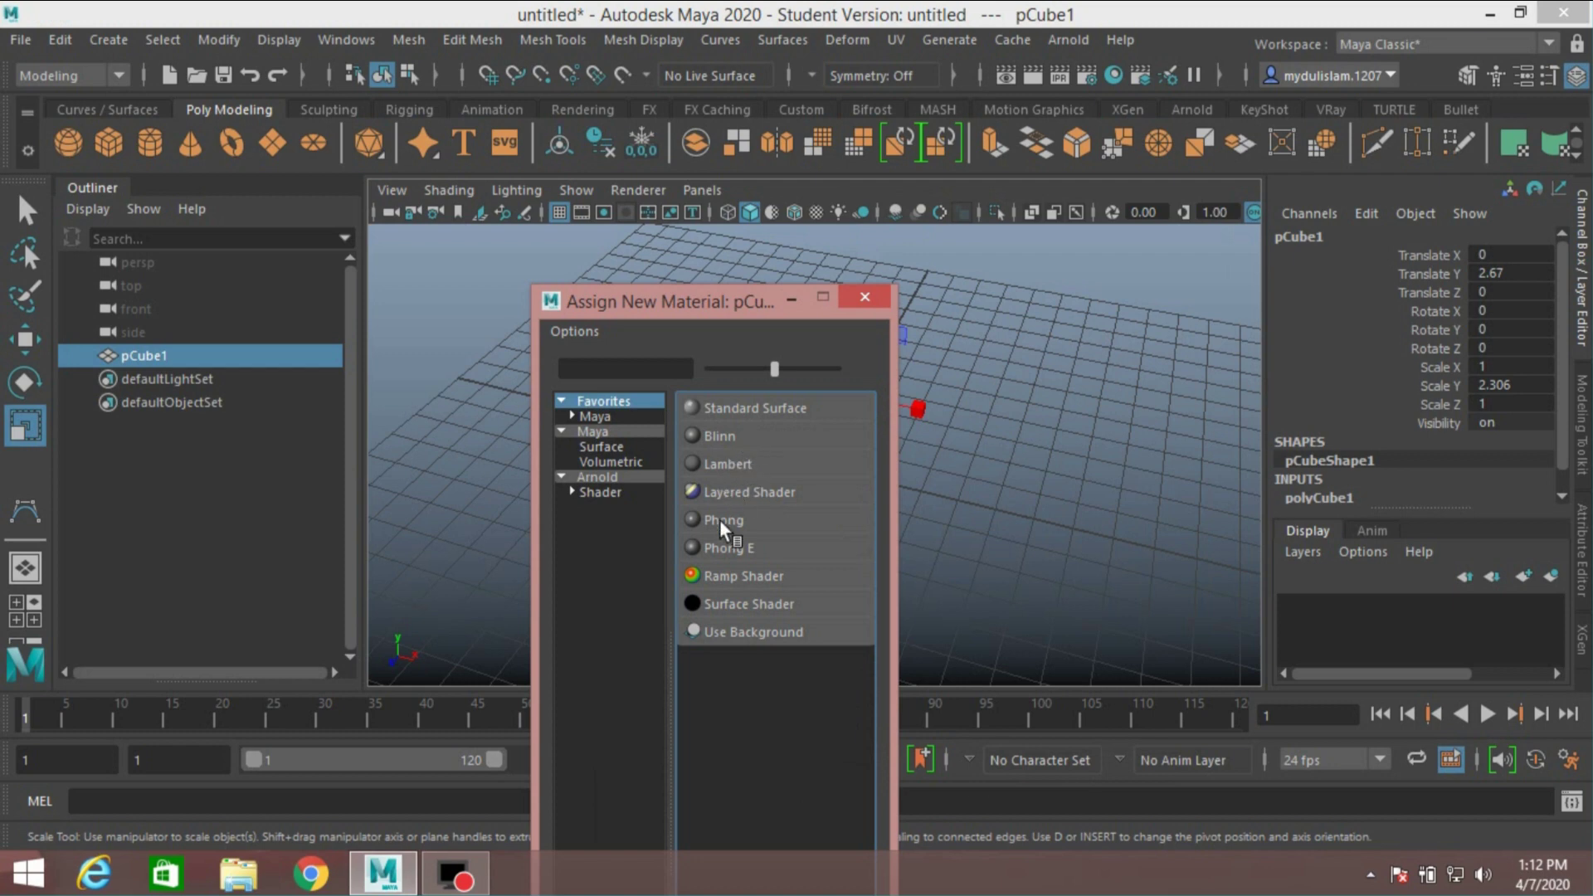
# Step: Assign a Phong material (phong1) and drive its Color with a new ramp texture
pyautogui.click(719, 520)
pyautogui.click(1359, 232)
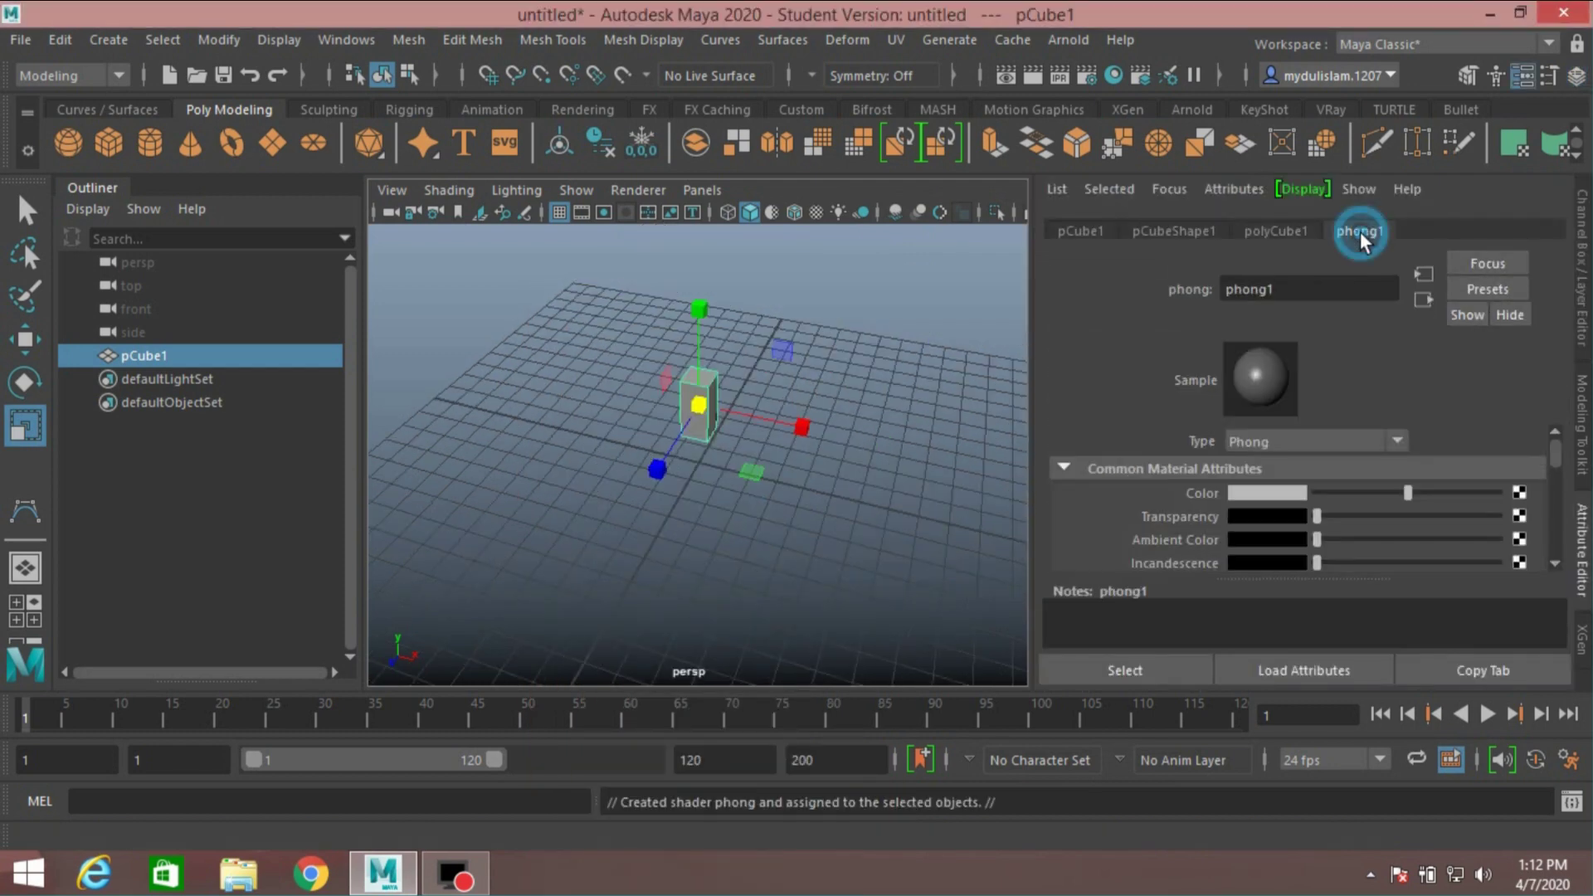
pyautogui.click(1266, 495)
pyautogui.click(1519, 495)
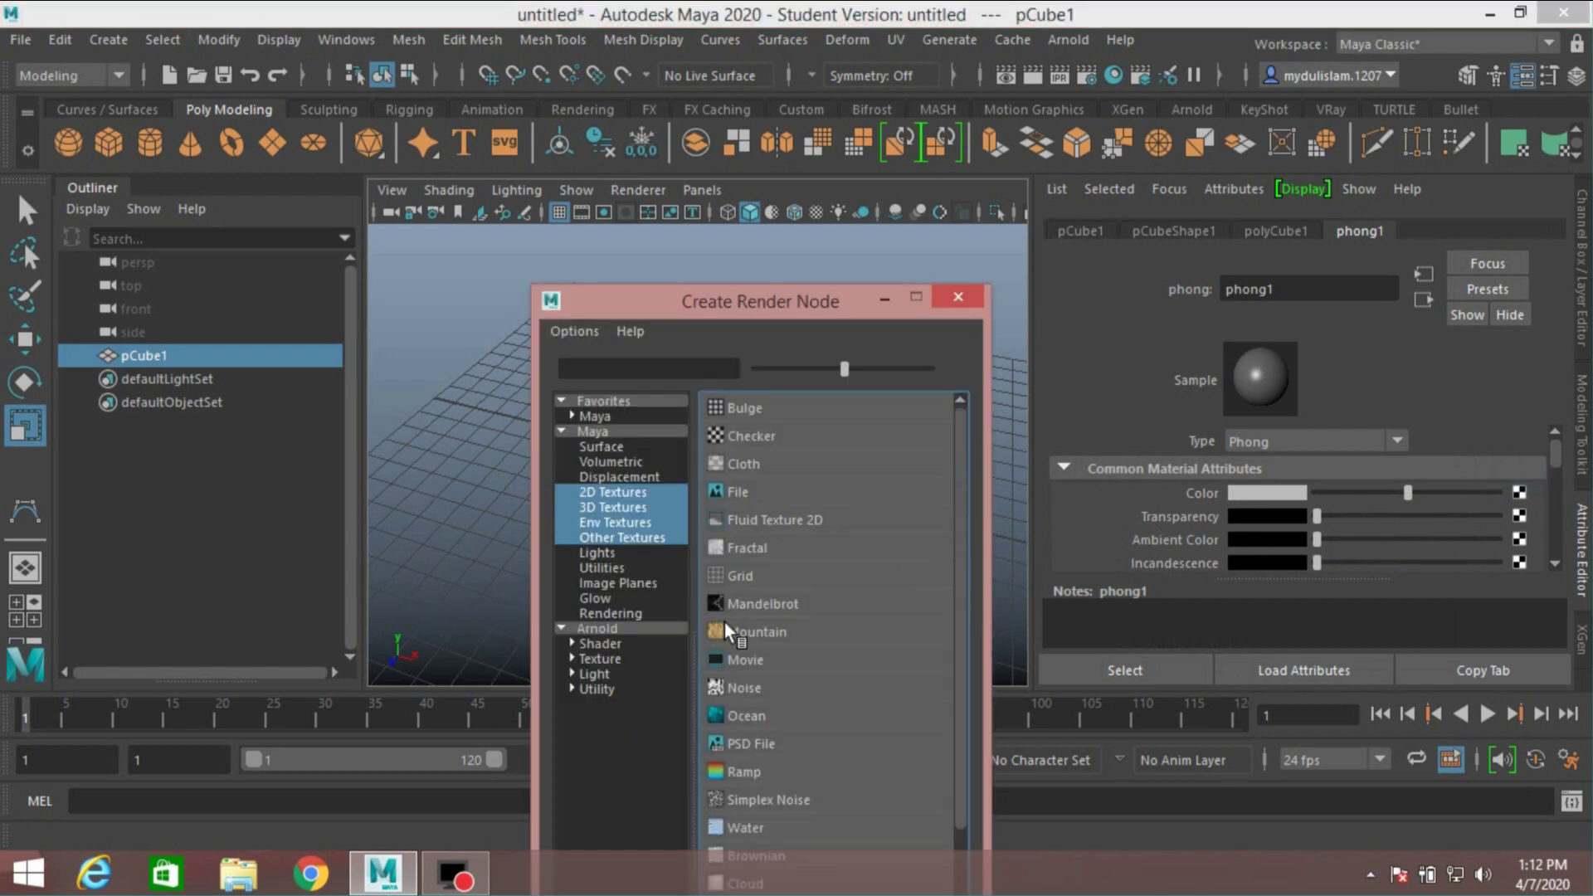
pyautogui.click(731, 771)
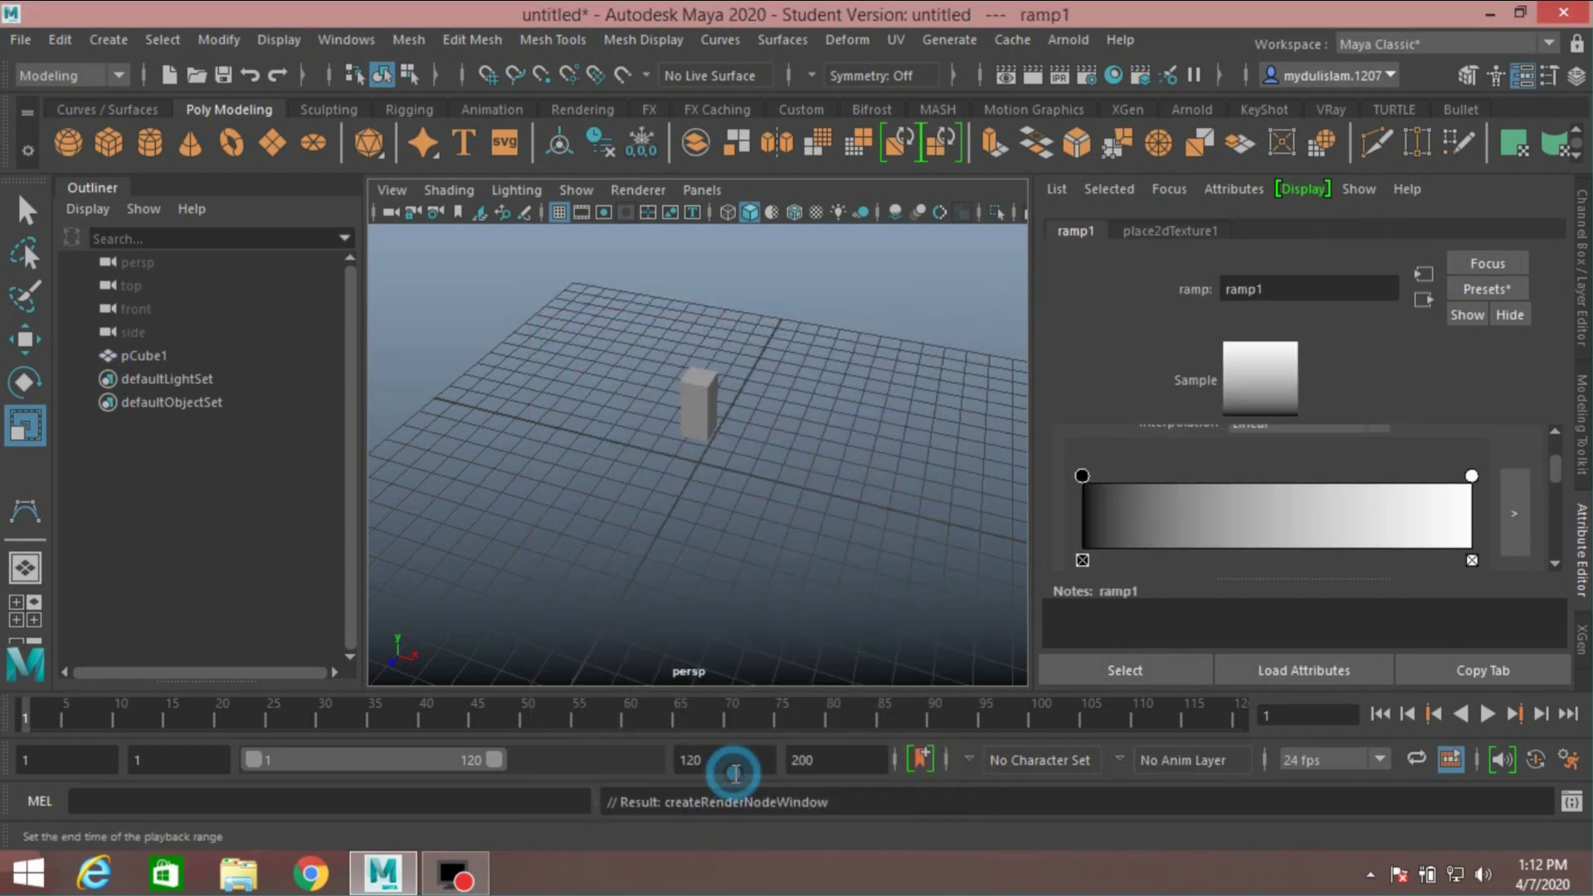
# Step: Set the ramp's left colour stop to a bright green
pyautogui.click(1080, 475)
pyautogui.scroll(-2, 1078, 470)
pyautogui.click(1235, 461)
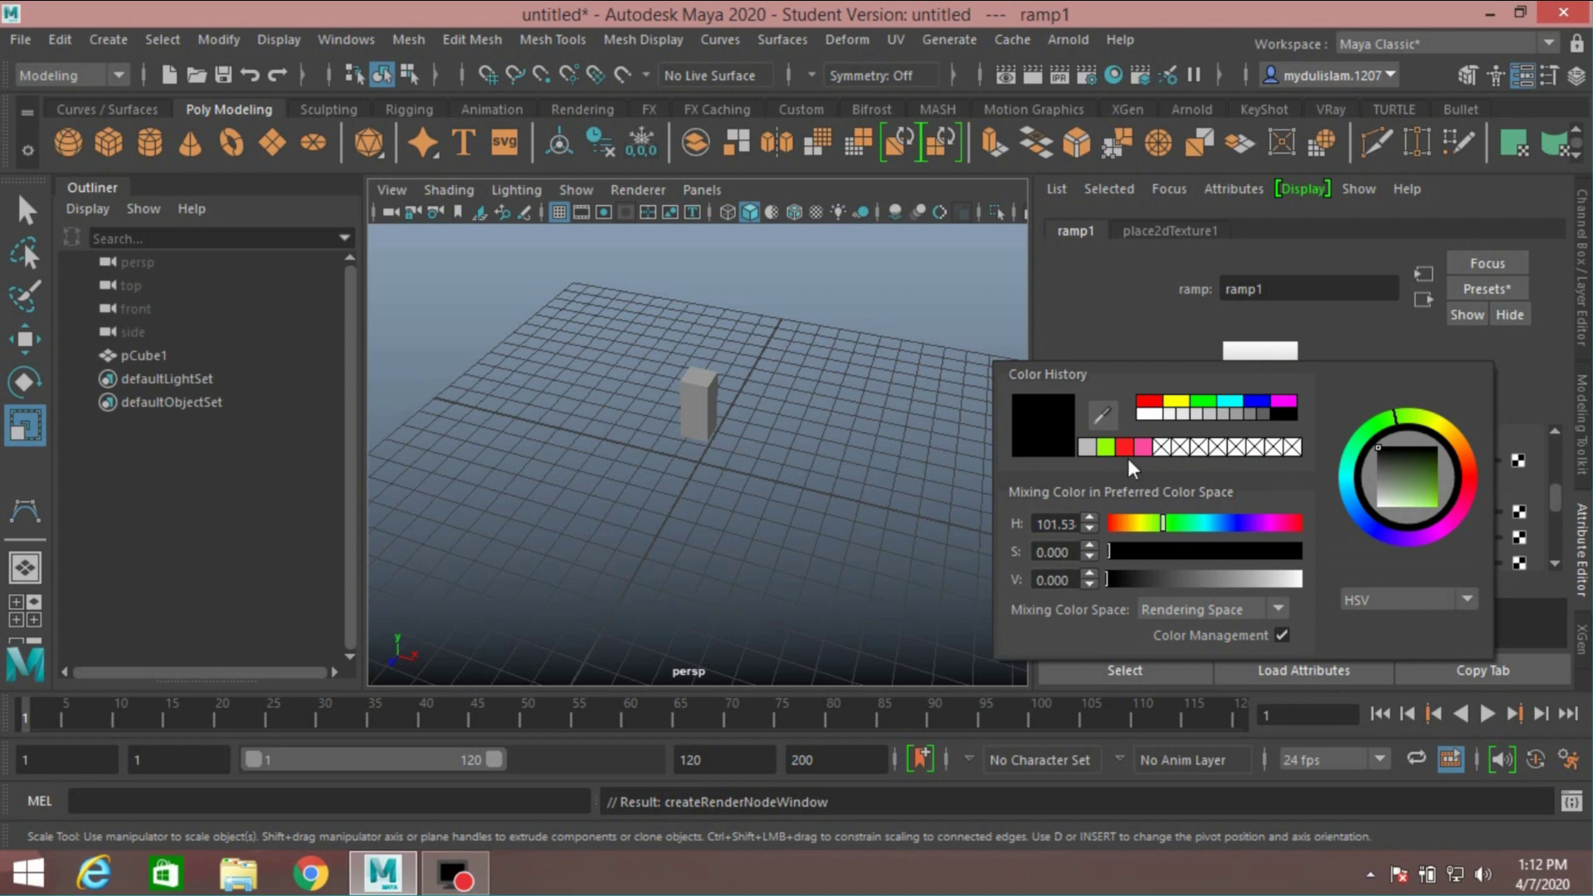
pyautogui.click(1172, 522)
pyautogui.moveTo(1271, 579); pyautogui.dragTo(1306, 551)
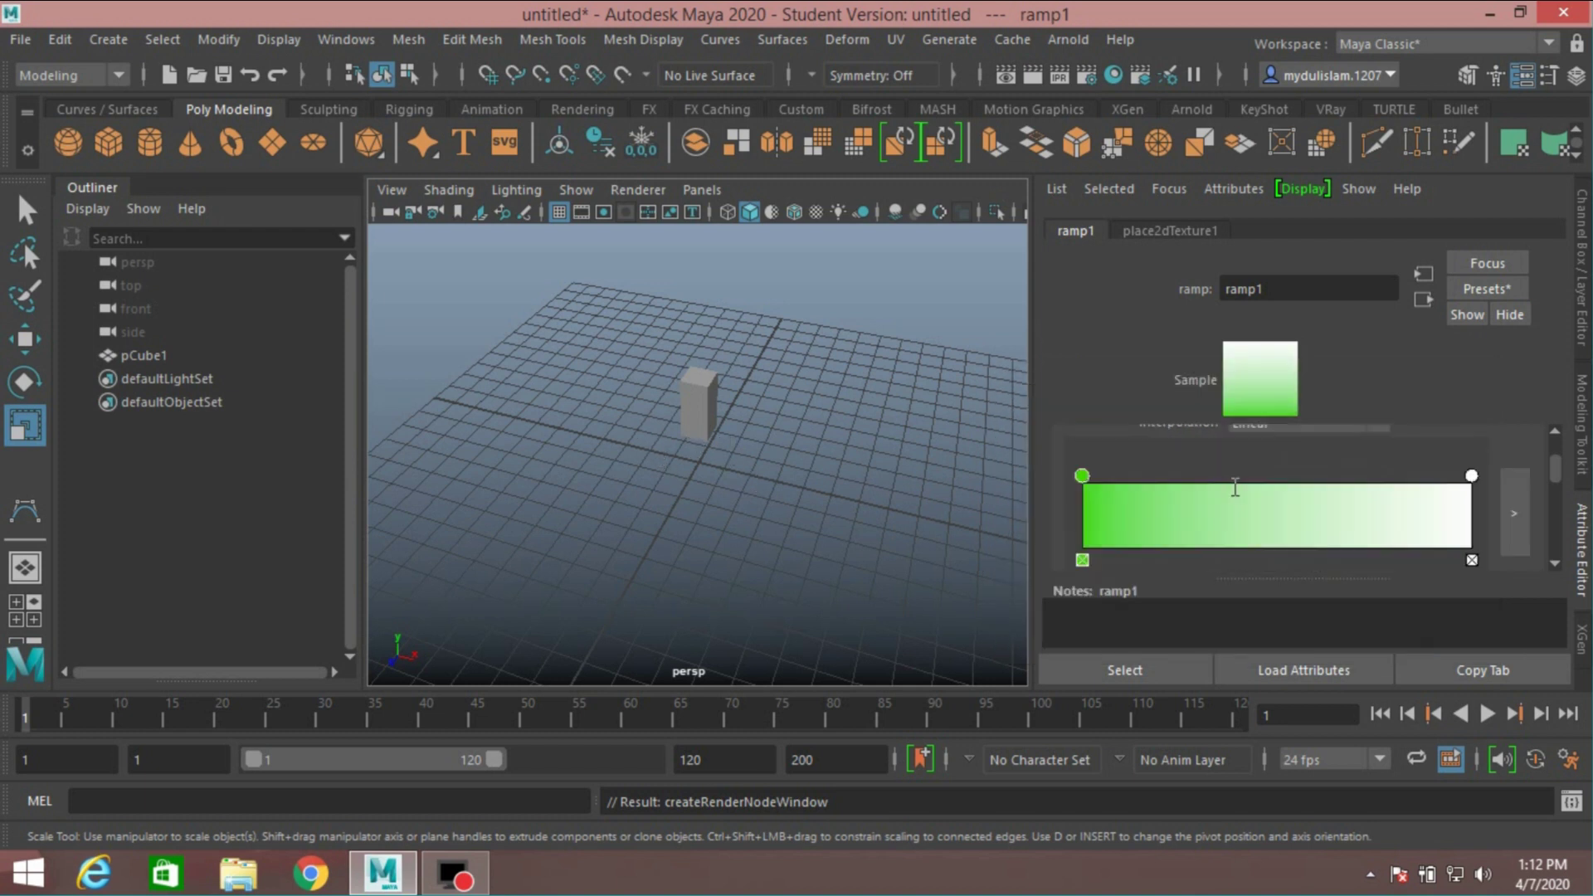
# Step: Make the right ramp stop red and add another red stop partway along the bar
pyautogui.click(1470, 478)
pyautogui.scroll(-3, 1269, 462)
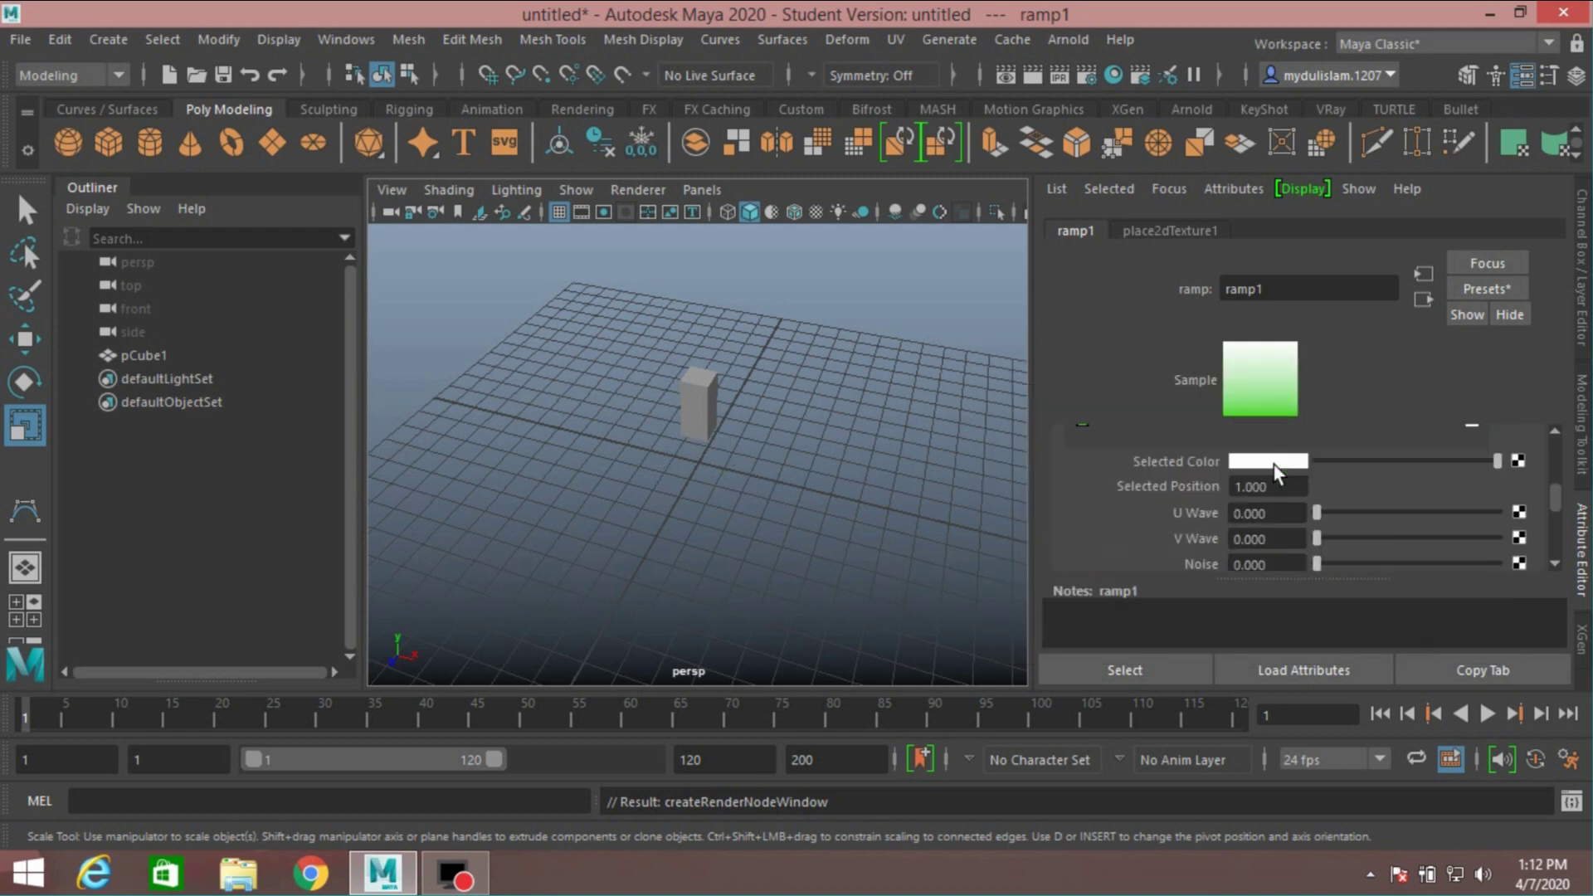
pyautogui.click(1269, 463)
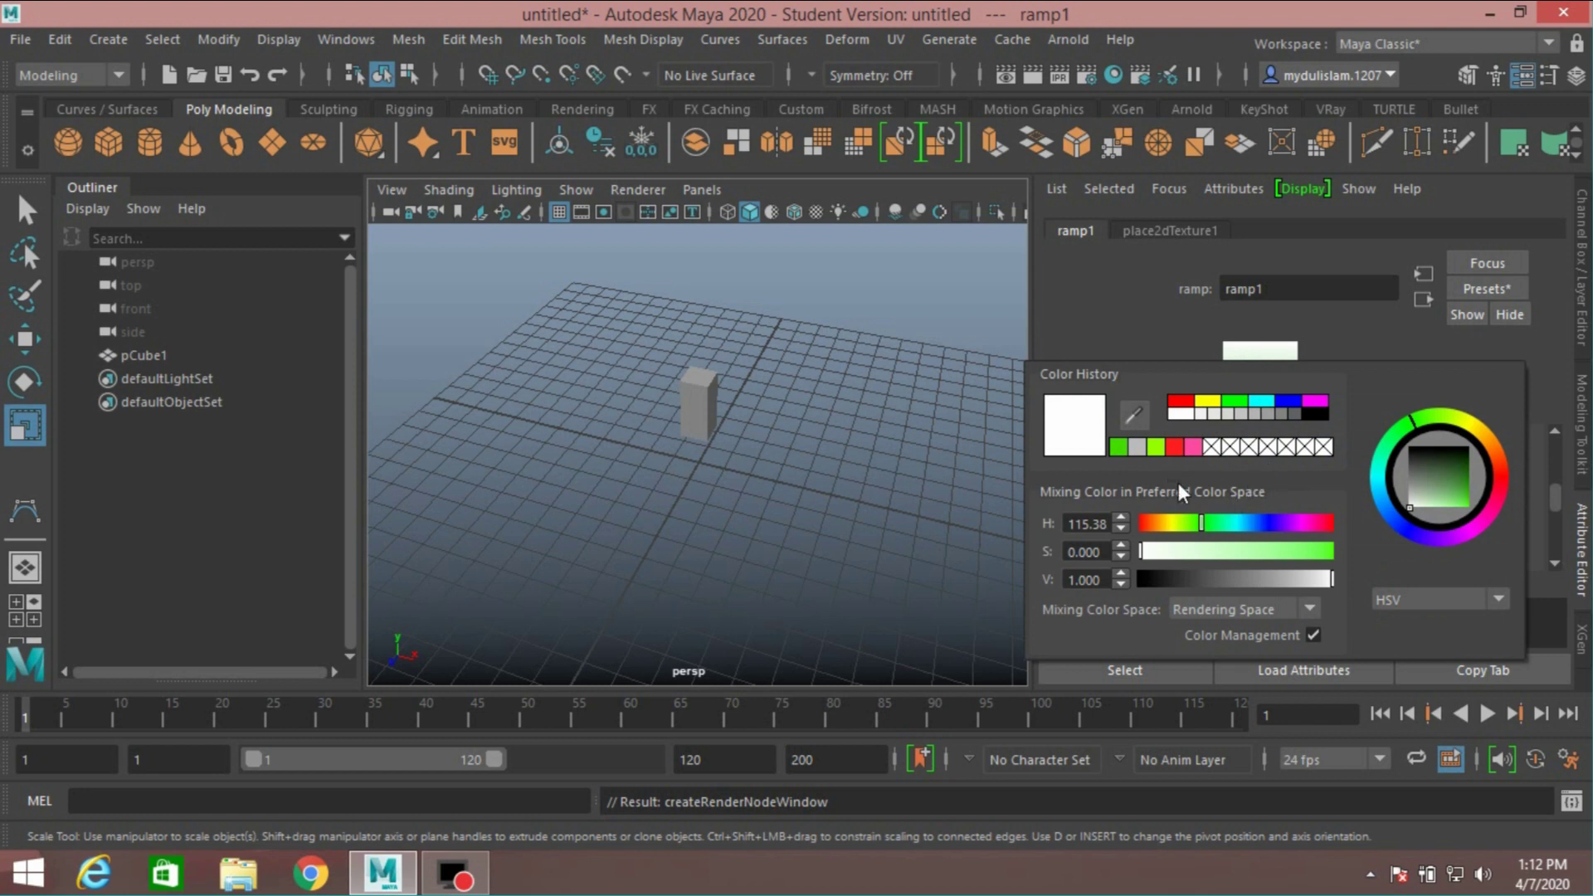
pyautogui.click(1181, 404)
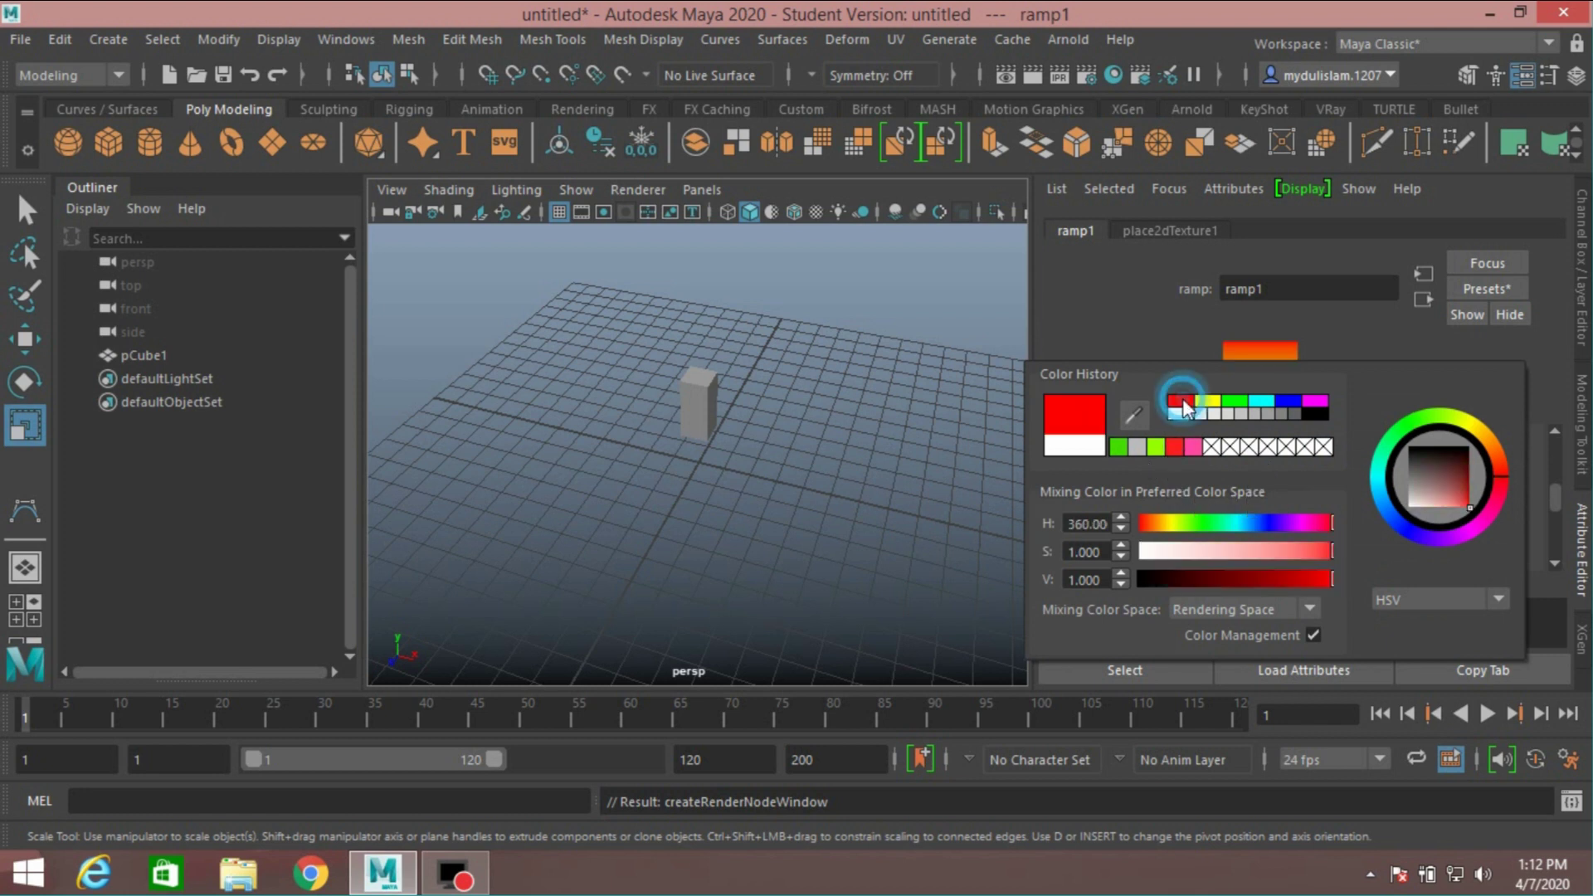
pyautogui.scroll(5, 1332, 476)
pyautogui.scroll(-2, 1333, 479)
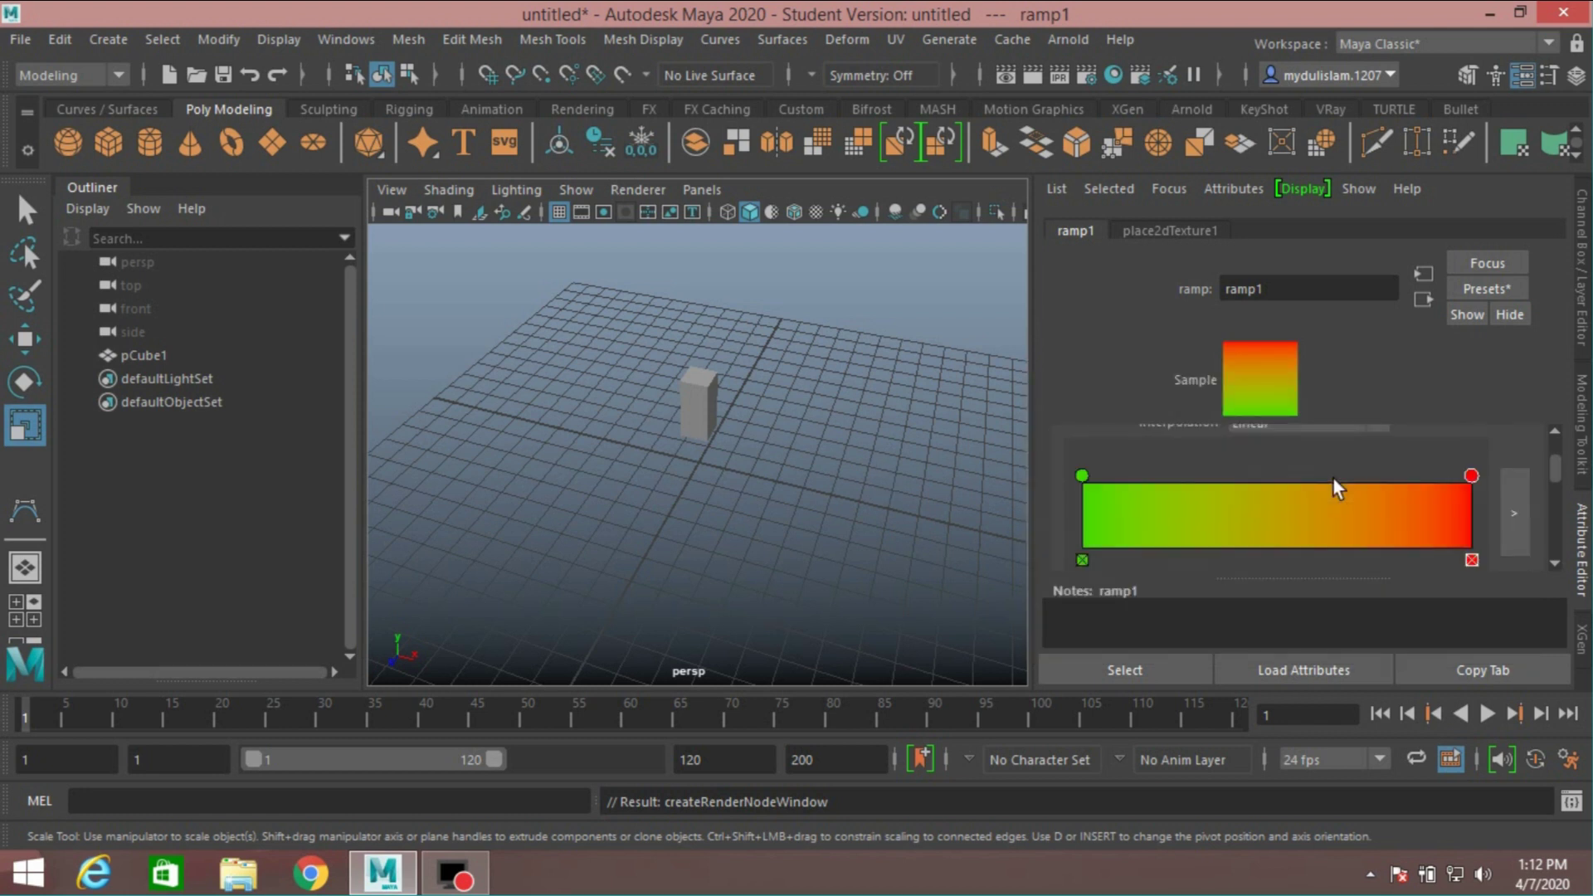
pyautogui.moveTo(1446, 485)
pyautogui.mouseDown()
pyautogui.moveTo(1176, 486)
pyautogui.moveTo(1347, 497)
pyautogui.mouseUp()
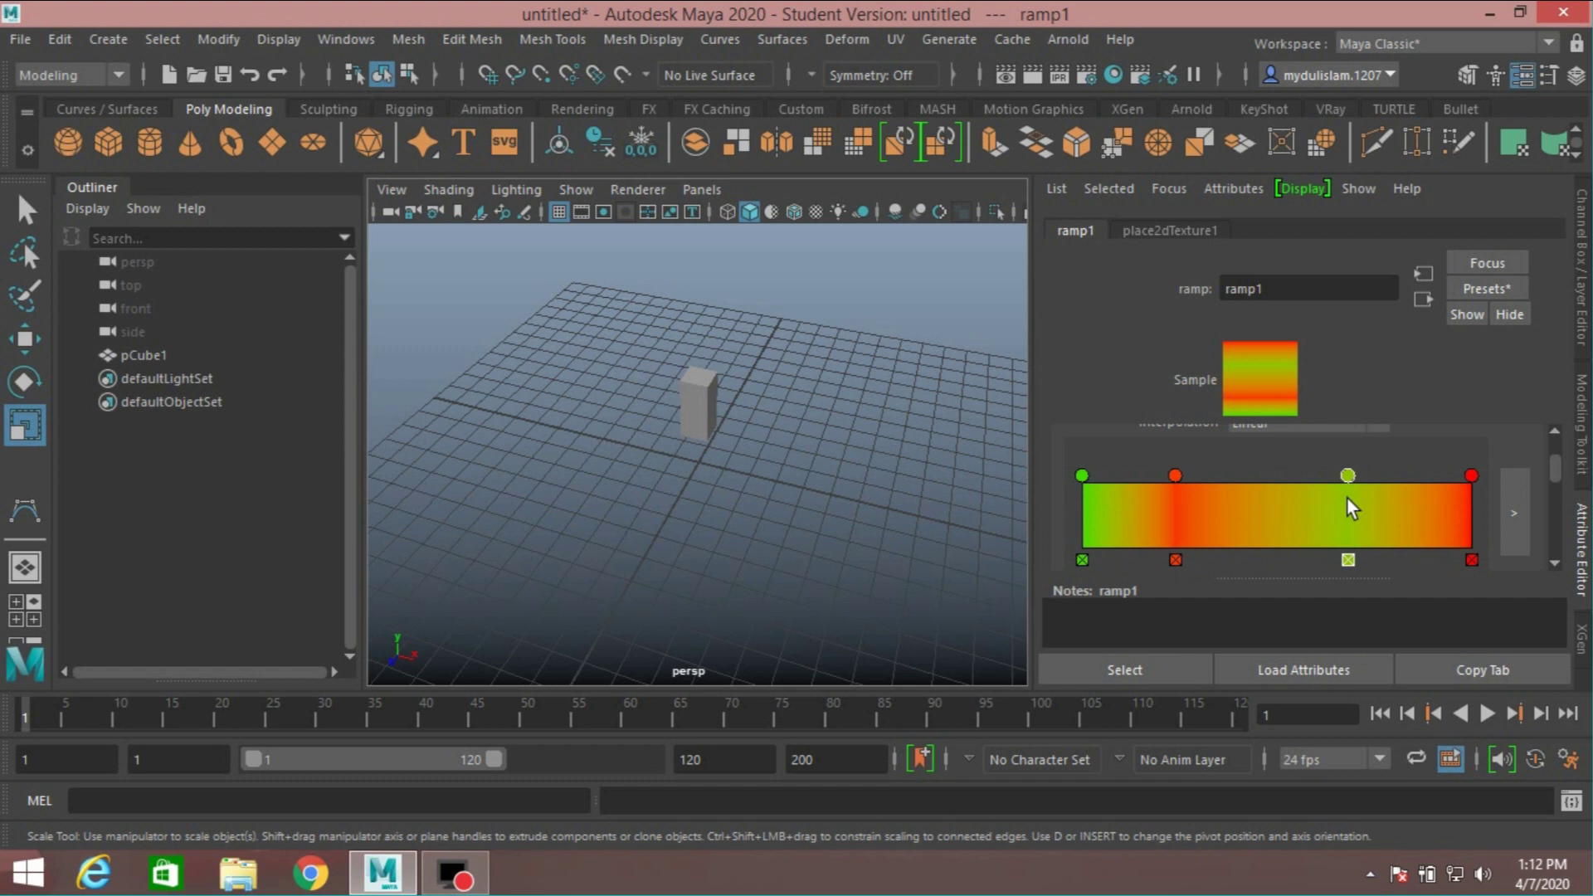
# Step: Turn on textured shading in the viewport and show the Channel Box
pyautogui.click(813, 212)
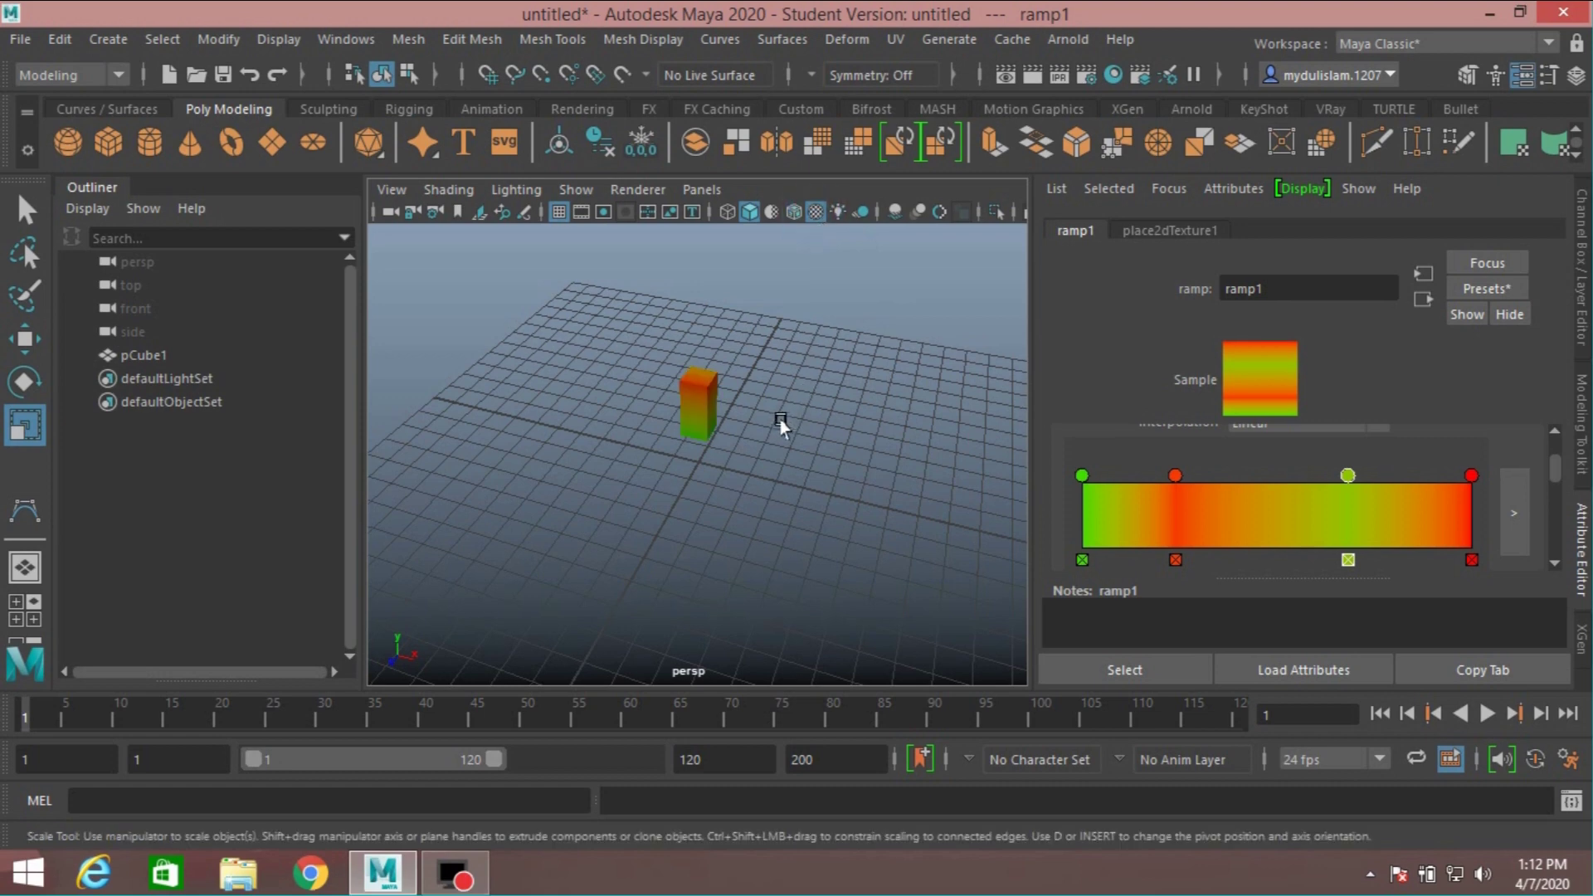
pyautogui.moveTo(780, 427)
pyautogui.keyDown('alt'); pyautogui.mouseDown()
pyautogui.moveTo(839, 412)
pyautogui.moveTo(822, 401)
pyautogui.moveTo(773, 422)
pyautogui.moveTo(792, 415)
pyautogui.mouseUp(); pyautogui.keyUp('alt')
pyautogui.click(1582, 307)
pyautogui.keyDown('alt'); pyautogui.moveTo(921, 390); pyautogui.dragTo(863, 442); pyautogui.keyUp('alt')
# Step: Select pCube1 and reset its Scale Y to 1
pyautogui.click(809, 380)
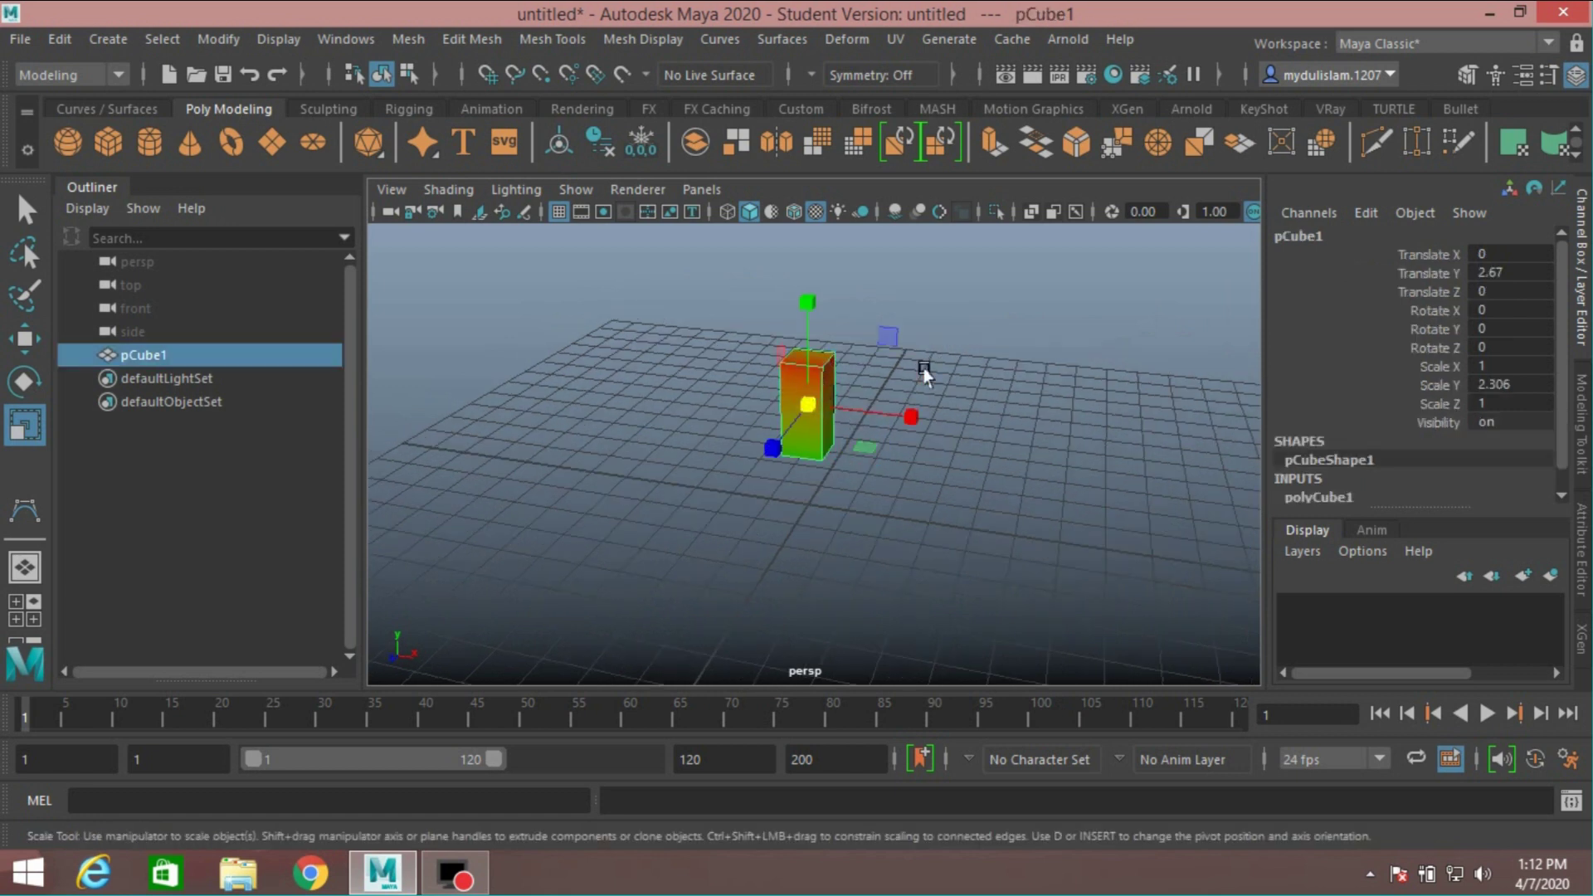
pyautogui.scroll(-1, 1331, 430)
pyautogui.click(1316, 475)
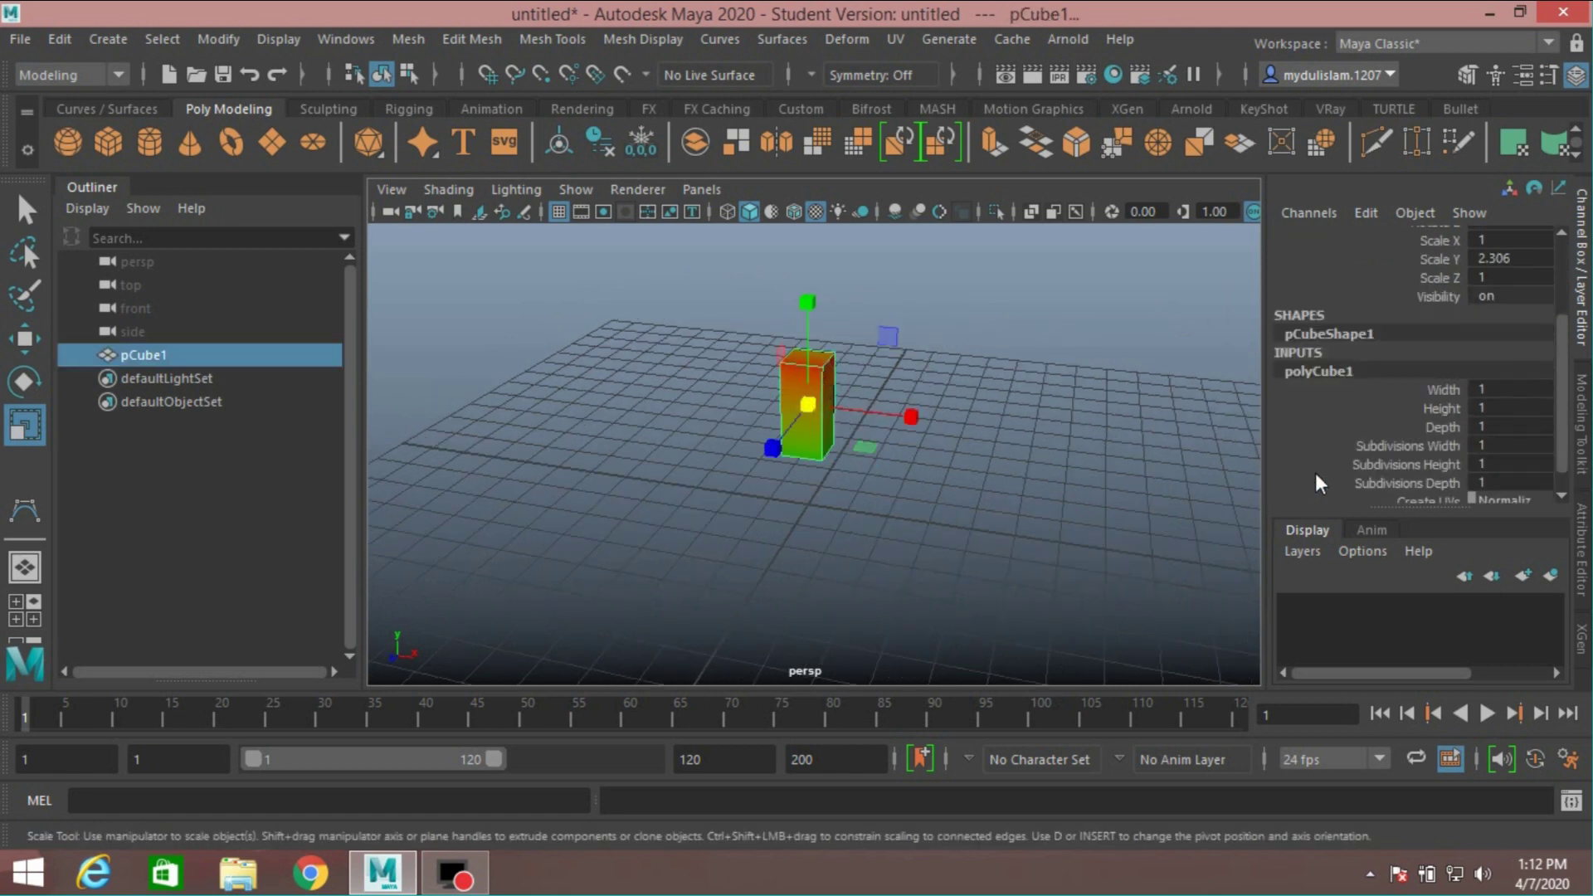
pyautogui.scroll(1, 1369, 419)
pyautogui.doubleClick(1515, 312)
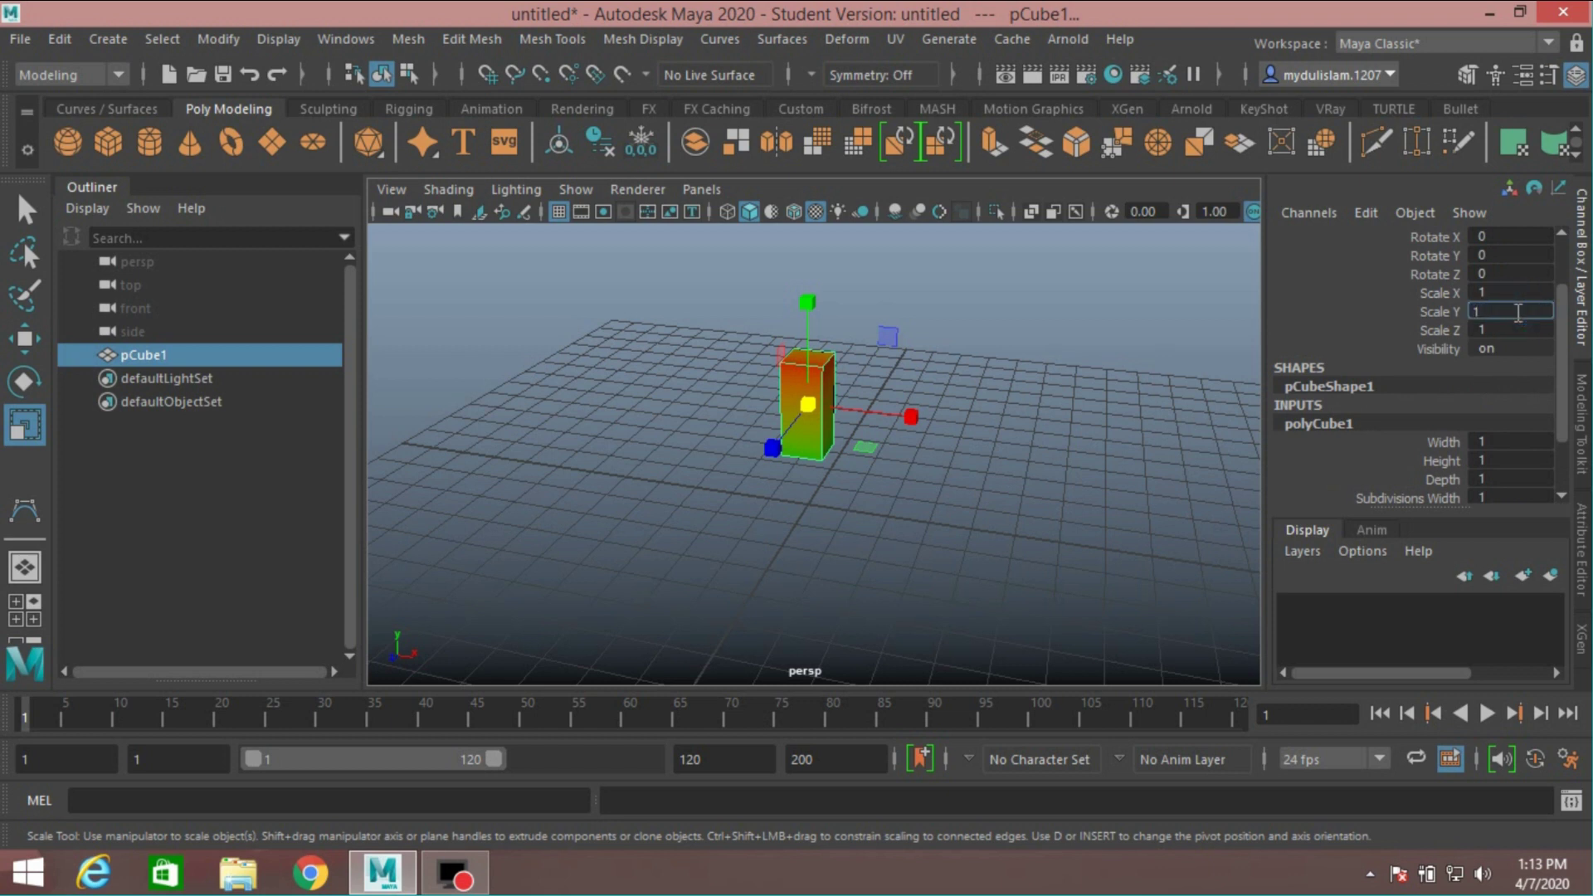
pyautogui.press('Return')
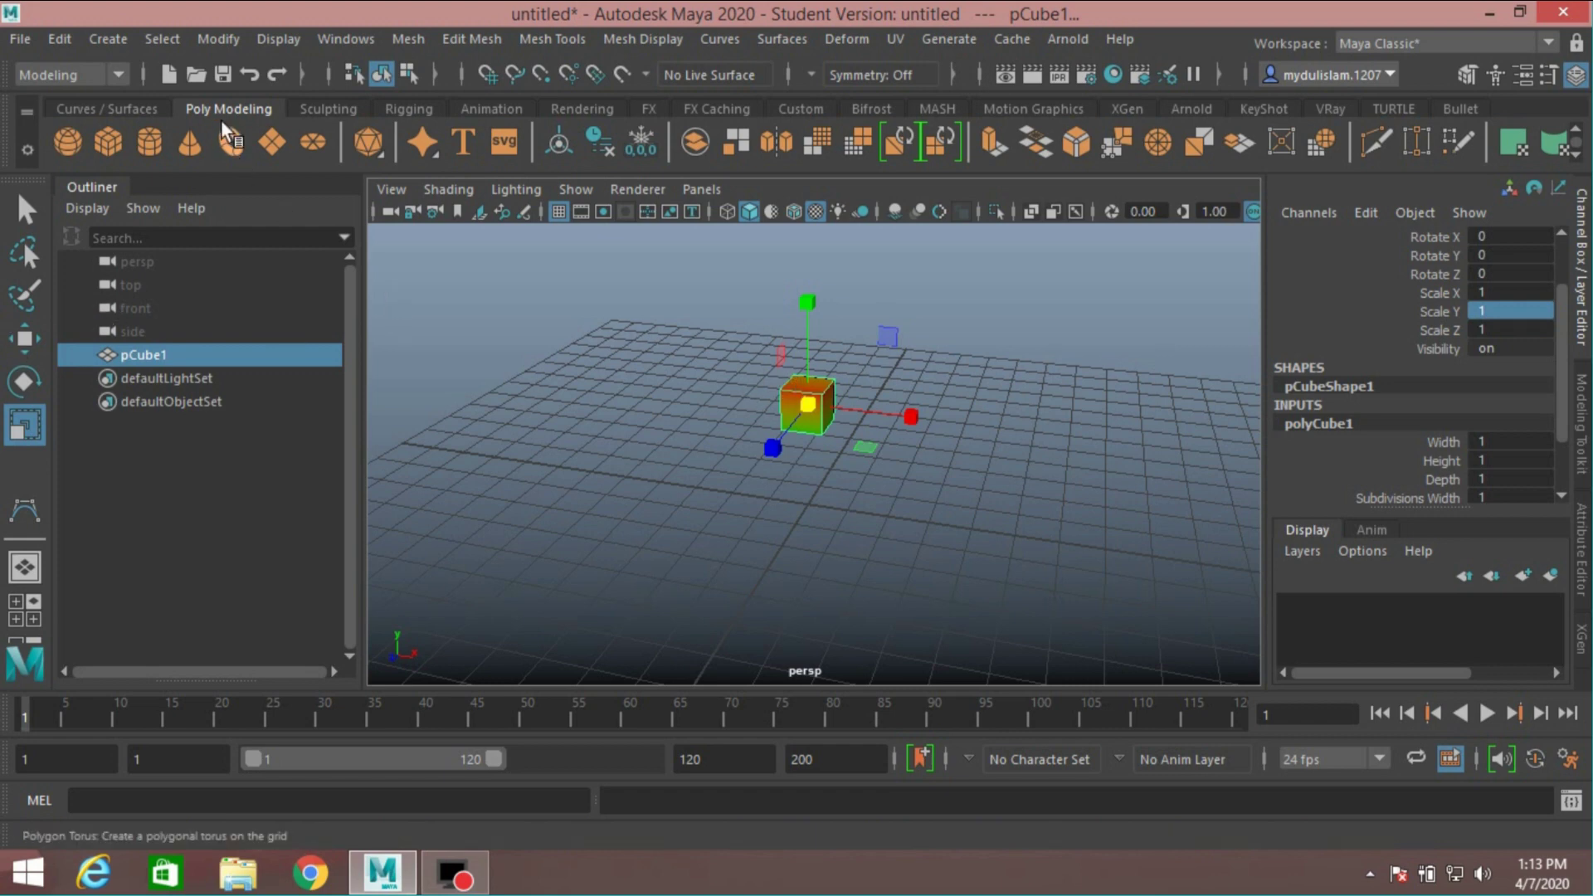
# Step: Reset the CV Curve Tool settings to their defaults
pyautogui.click(97, 43)
pyautogui.moveTo(335, 218)
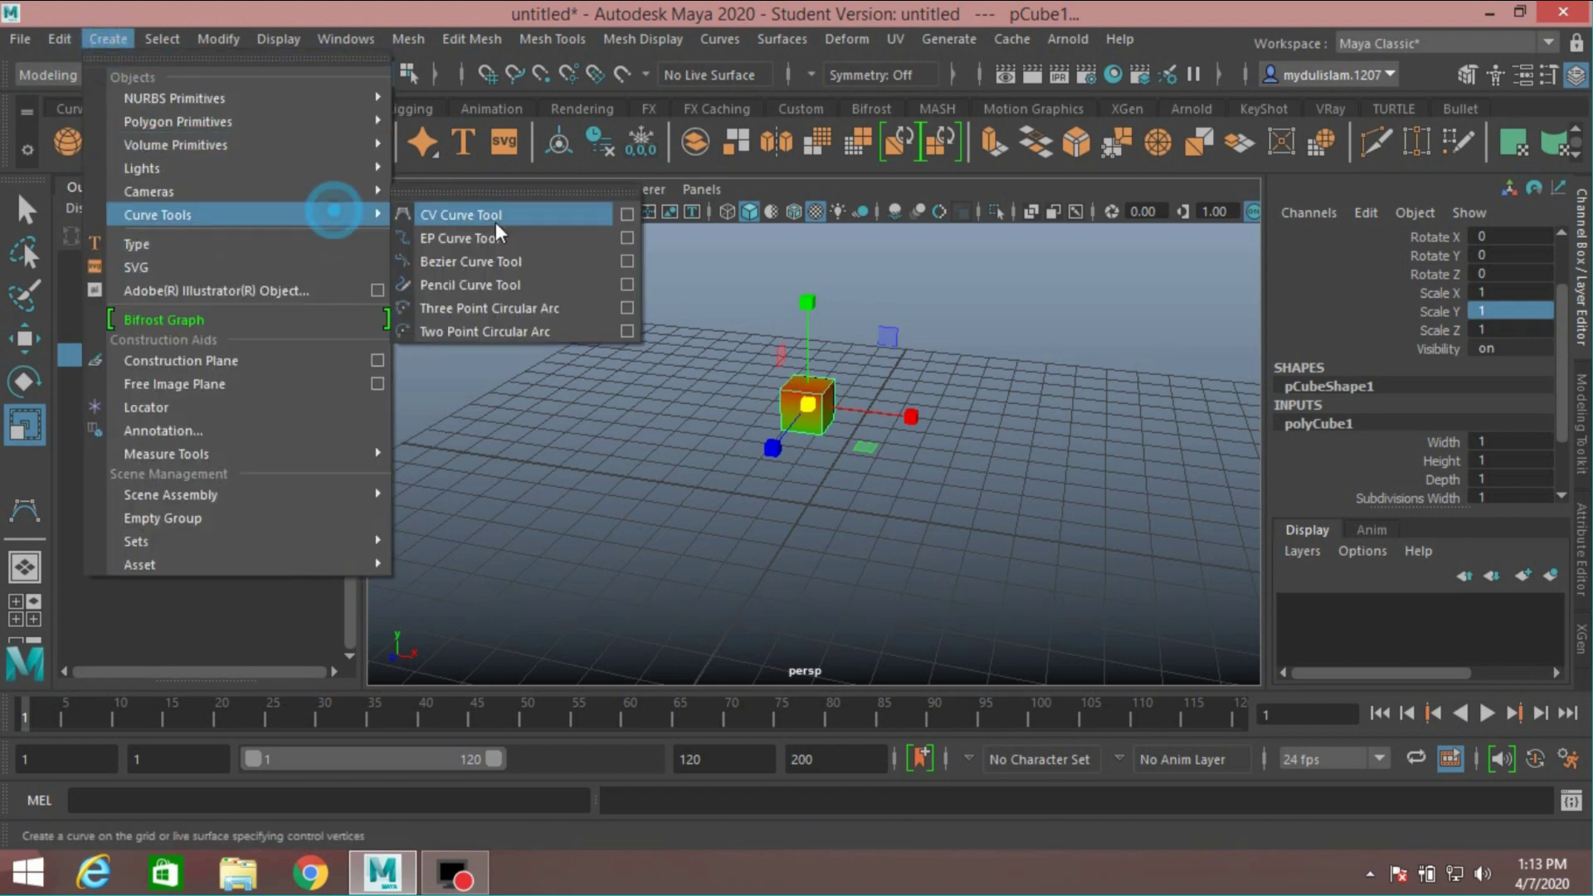
pyautogui.click(627, 216)
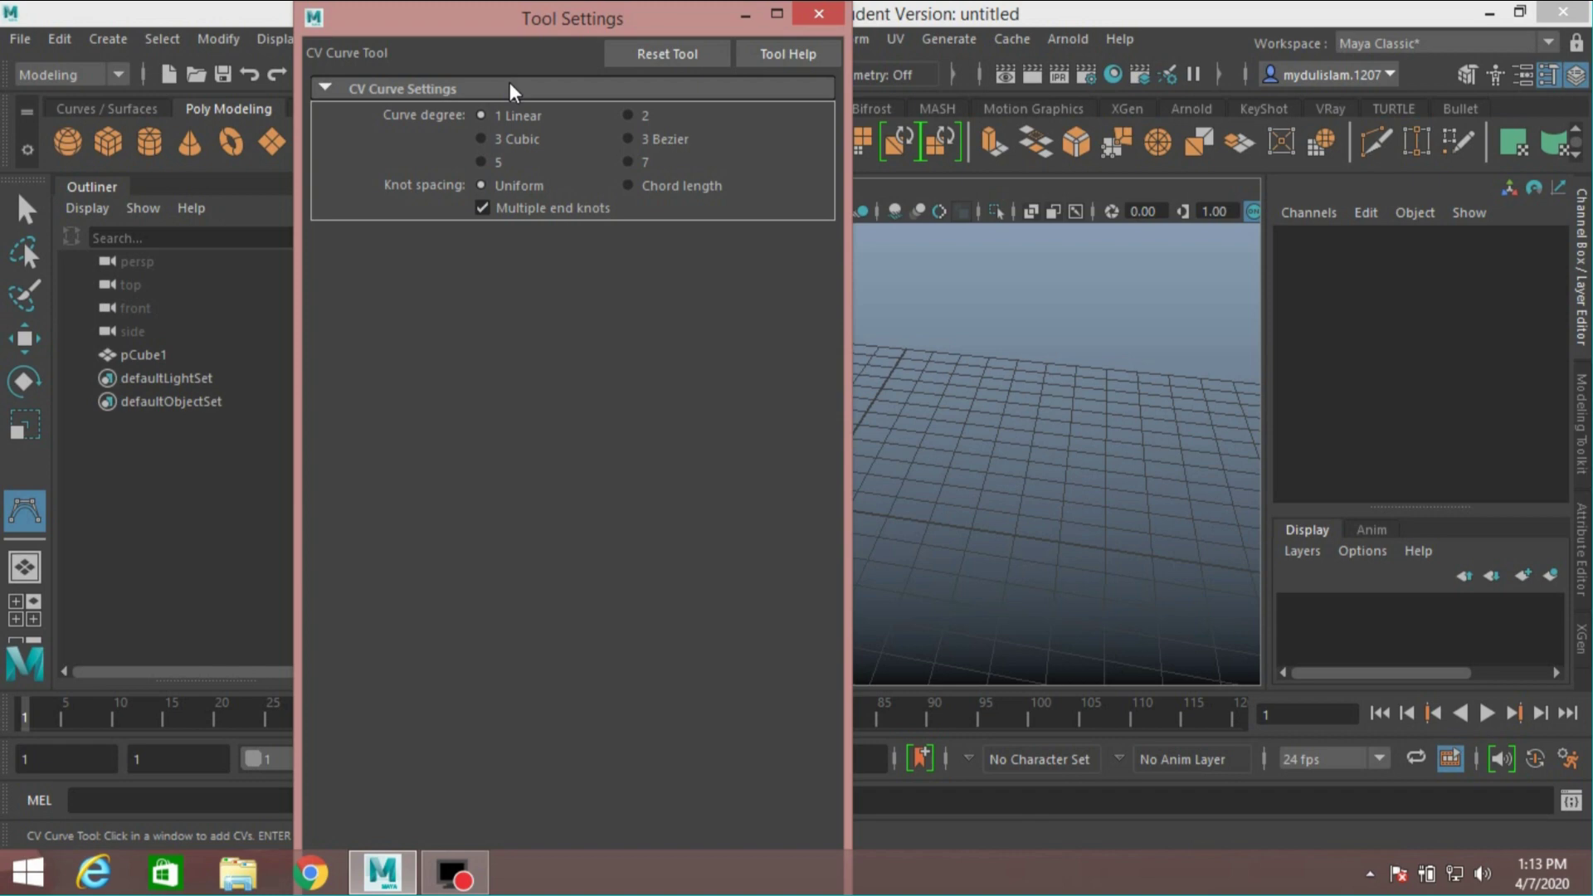
pyautogui.click(650, 58)
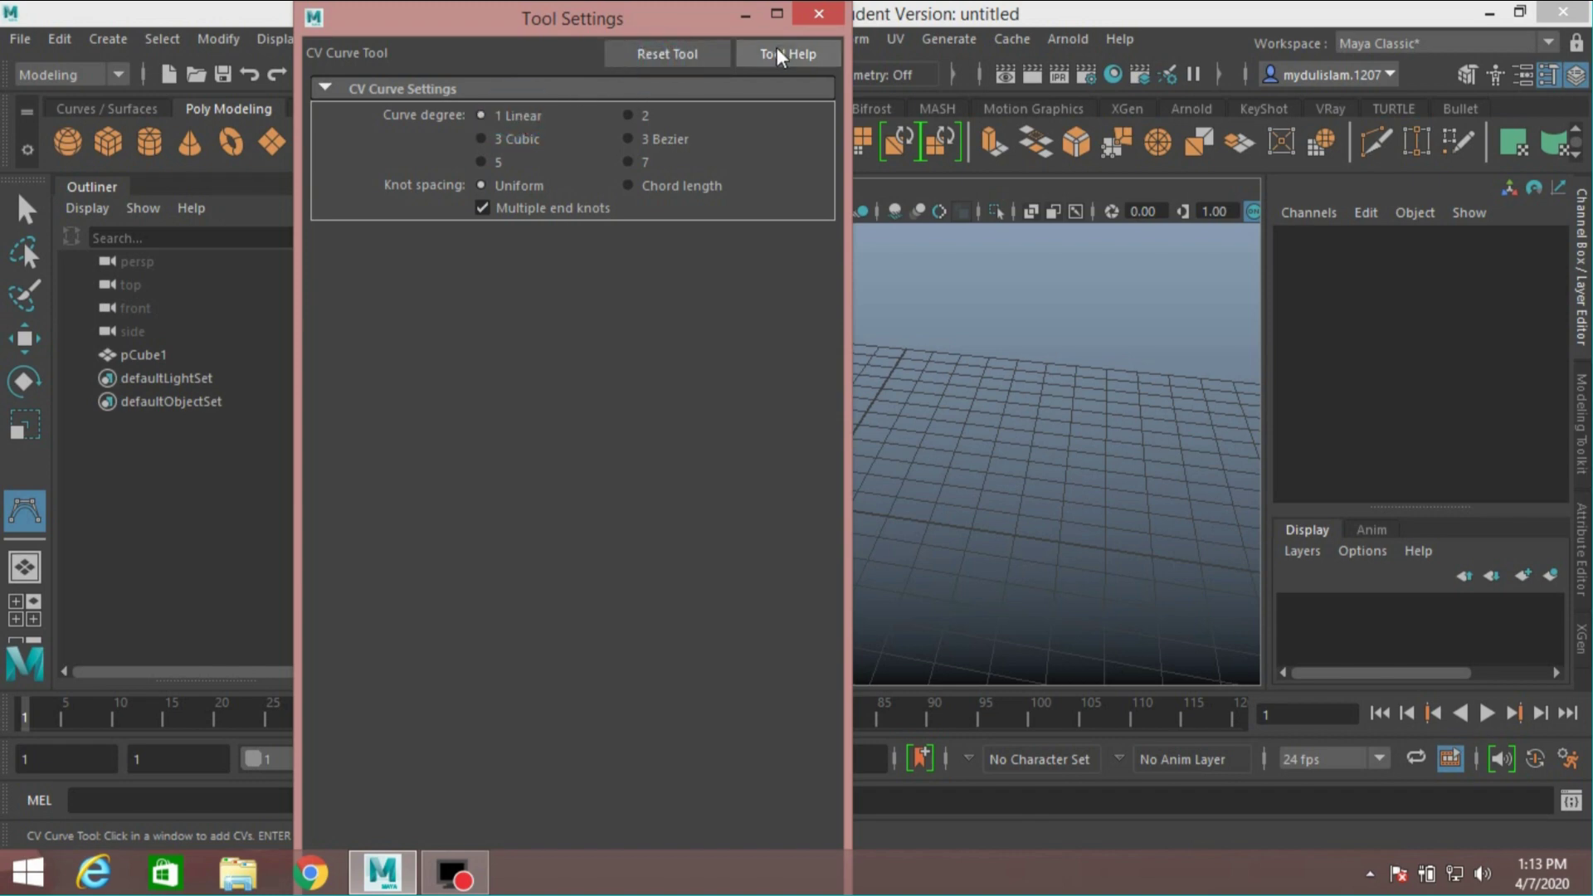
pyautogui.click(816, 14)
# Step: In the maximised top view with grid snapping, draw a three-point inverted-V curve
pyautogui.press('space')
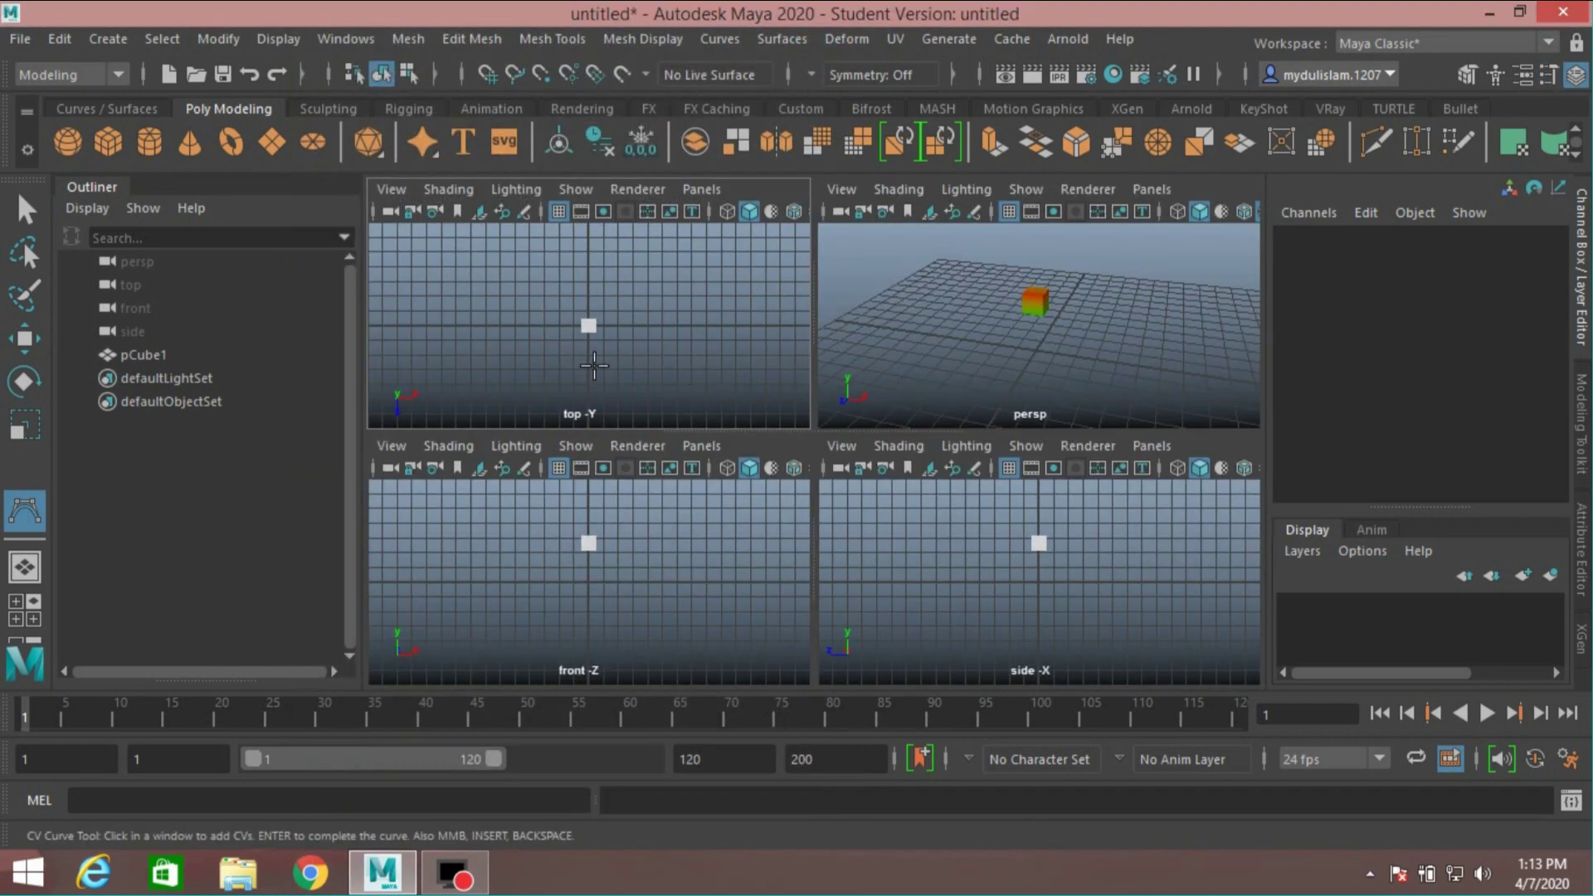
pyautogui.press('space')
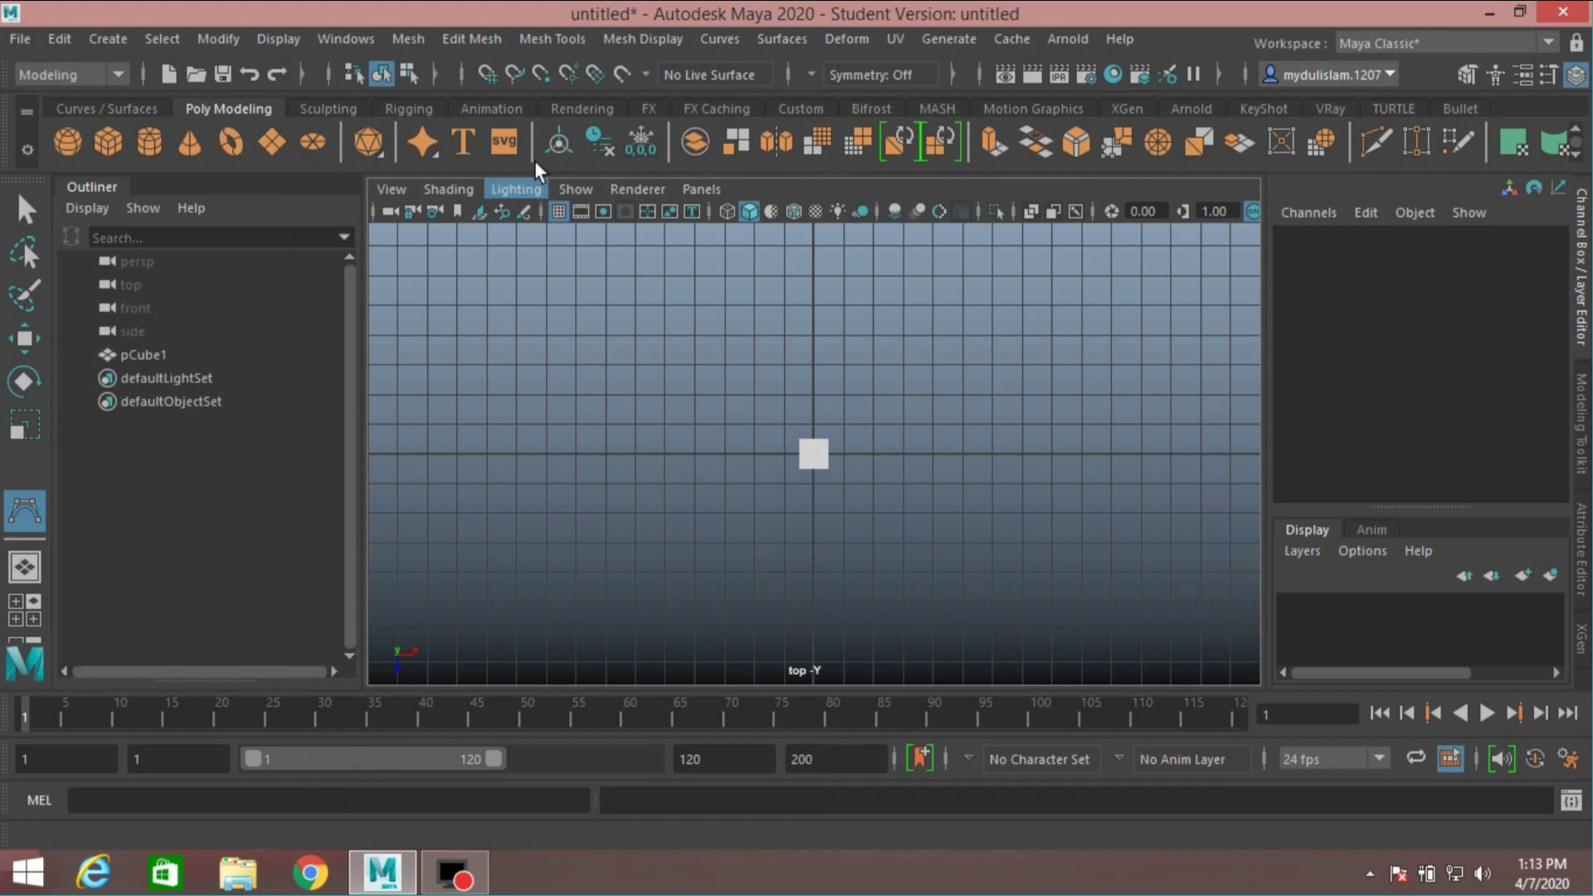
pyautogui.click(488, 76)
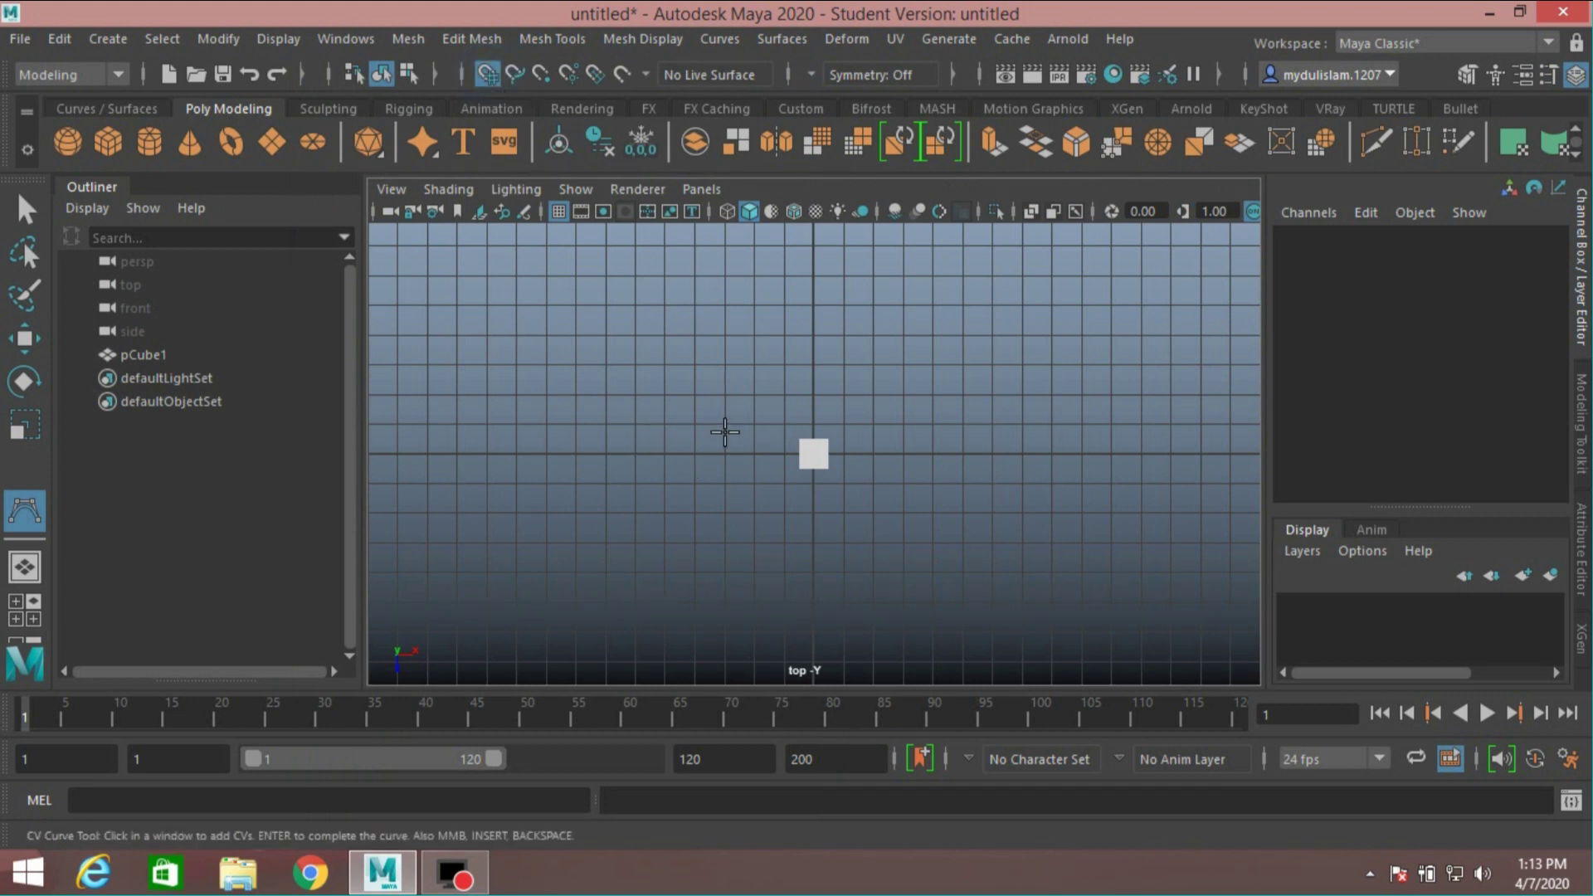
pyautogui.click(722, 452)
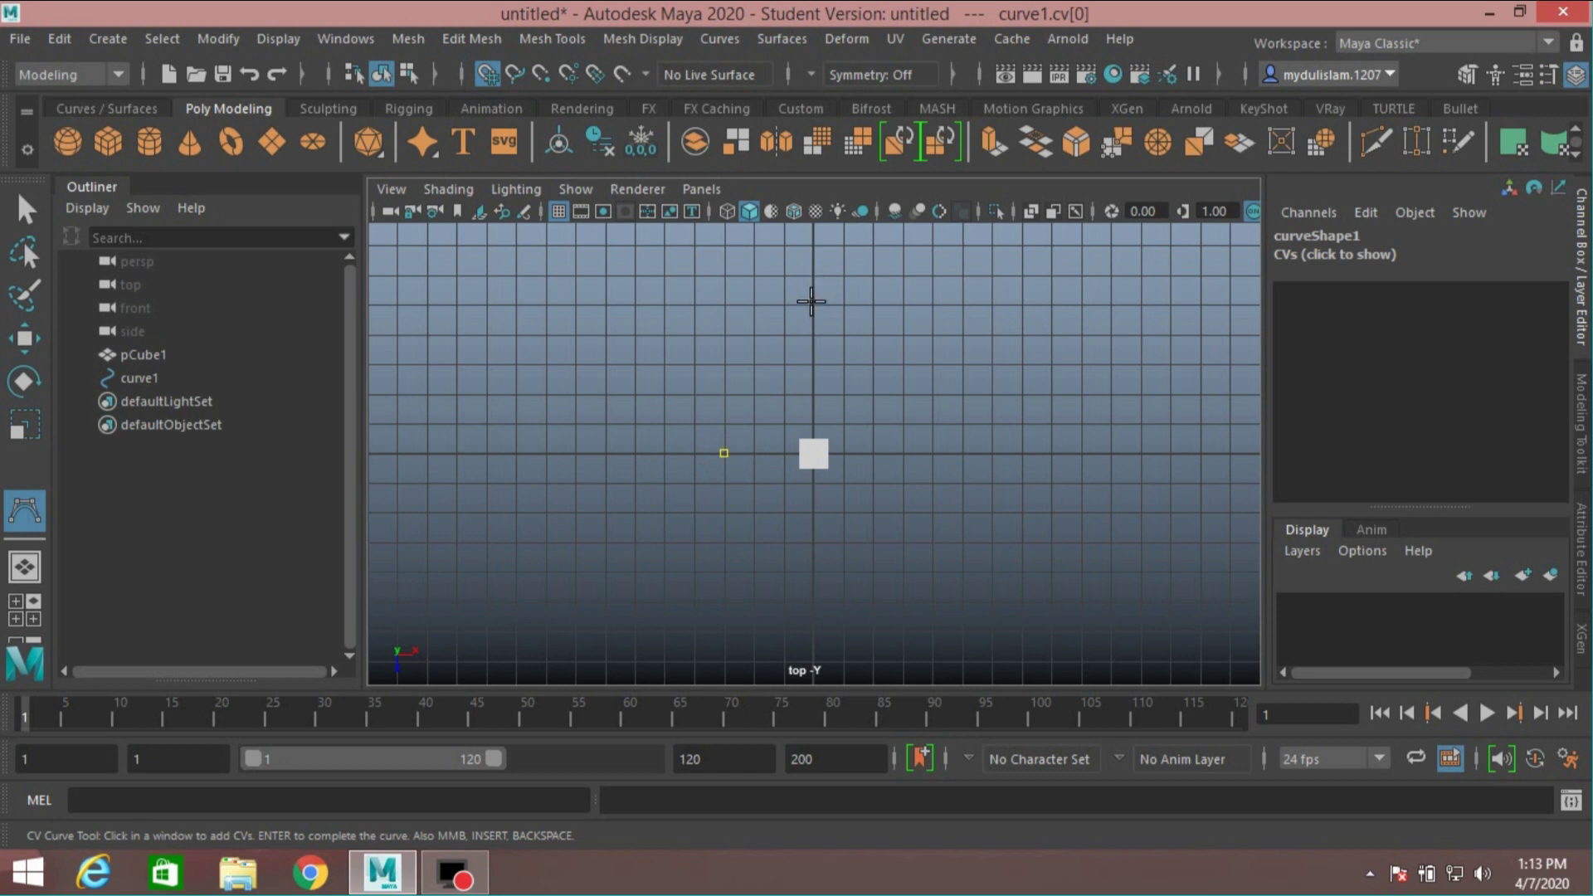
pyautogui.click(813, 276)
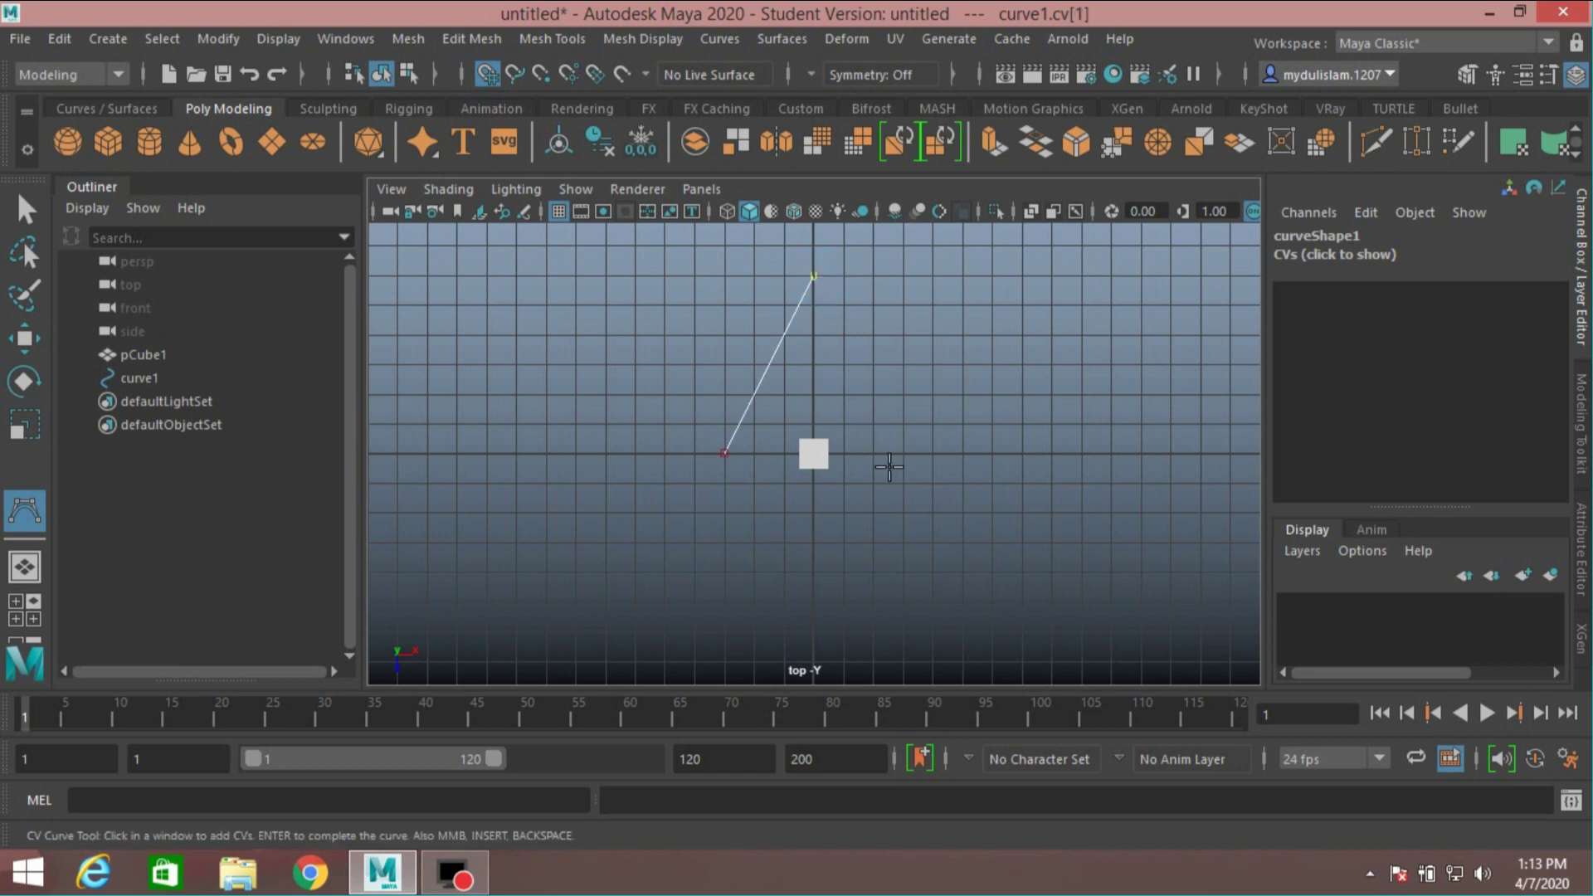
pyautogui.click(901, 453)
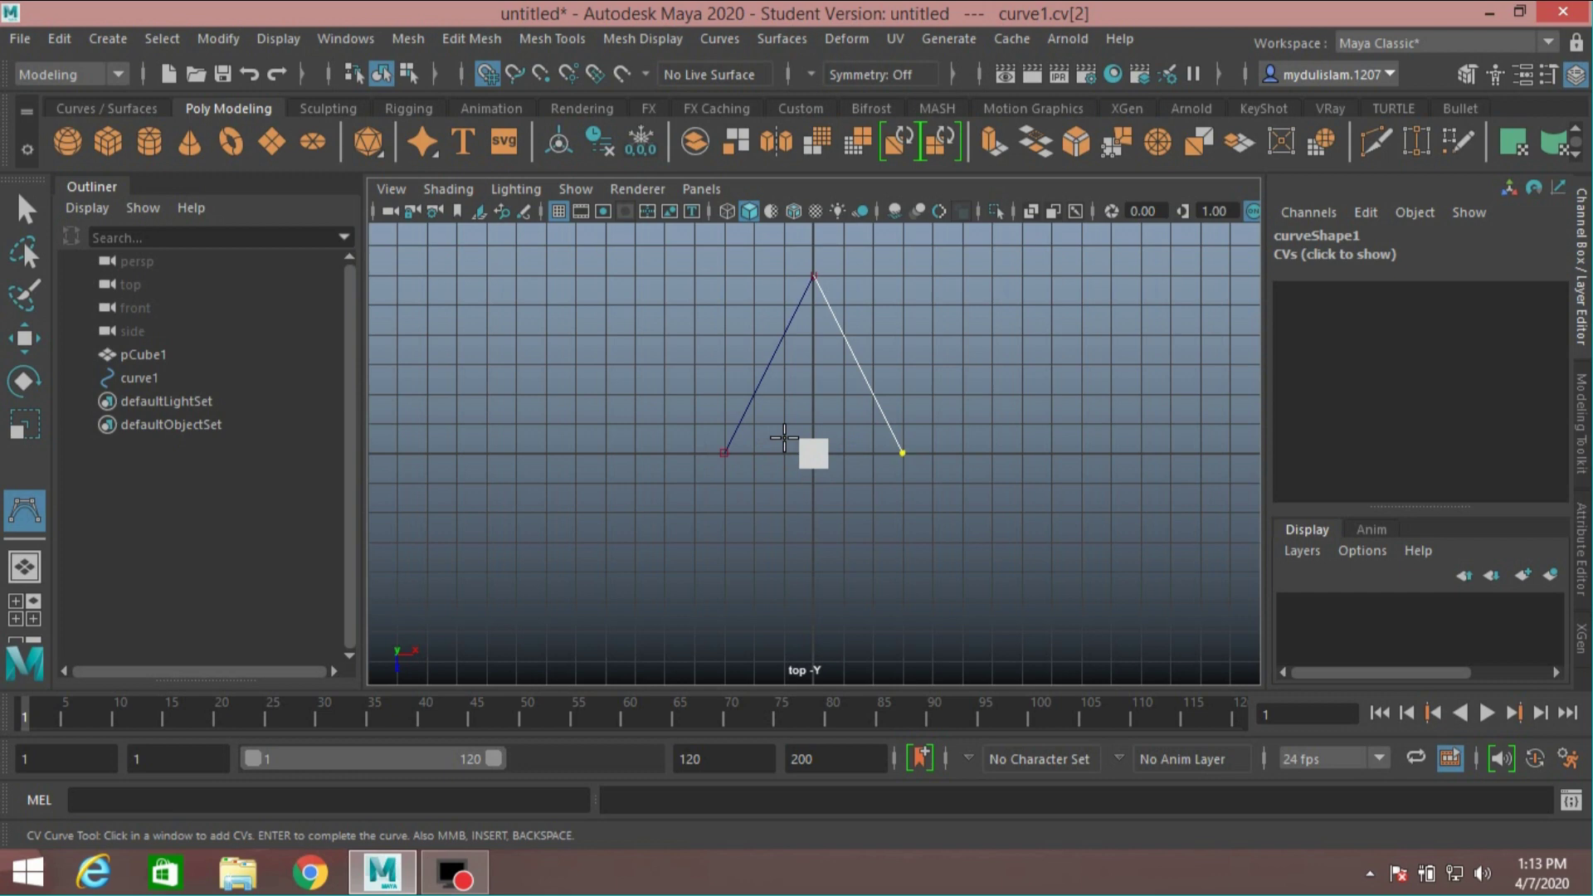
pyautogui.press('Return')
# Step: Maximise the perspective view and select the cube
pyautogui.press('r')
pyautogui.press('space')
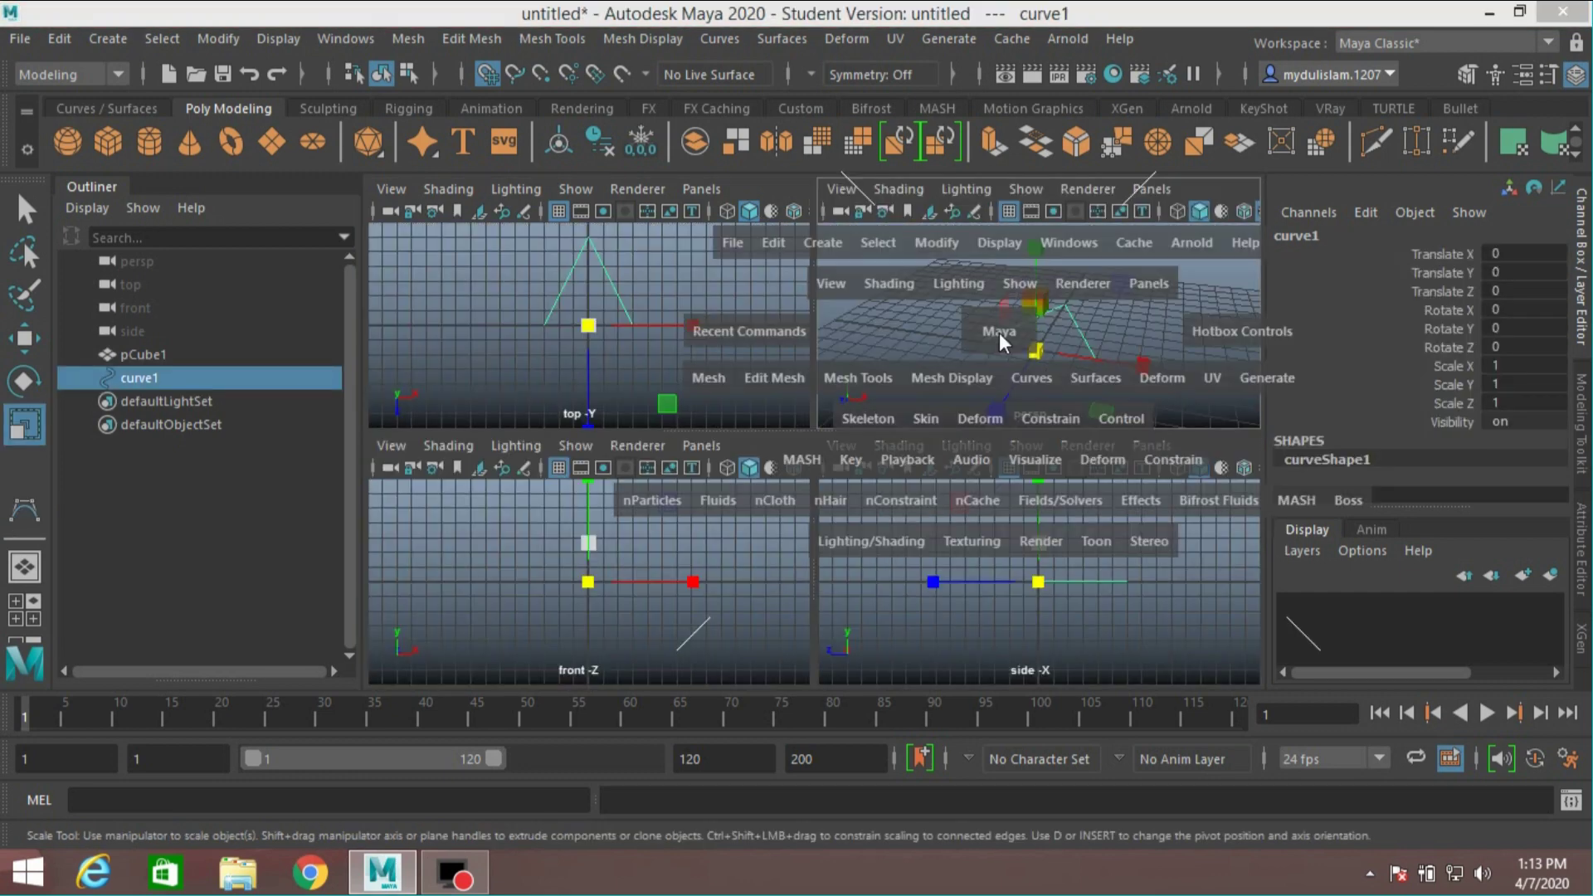
pyautogui.press('space')
pyautogui.moveTo(797, 397); pyautogui.dragTo(798, 393)
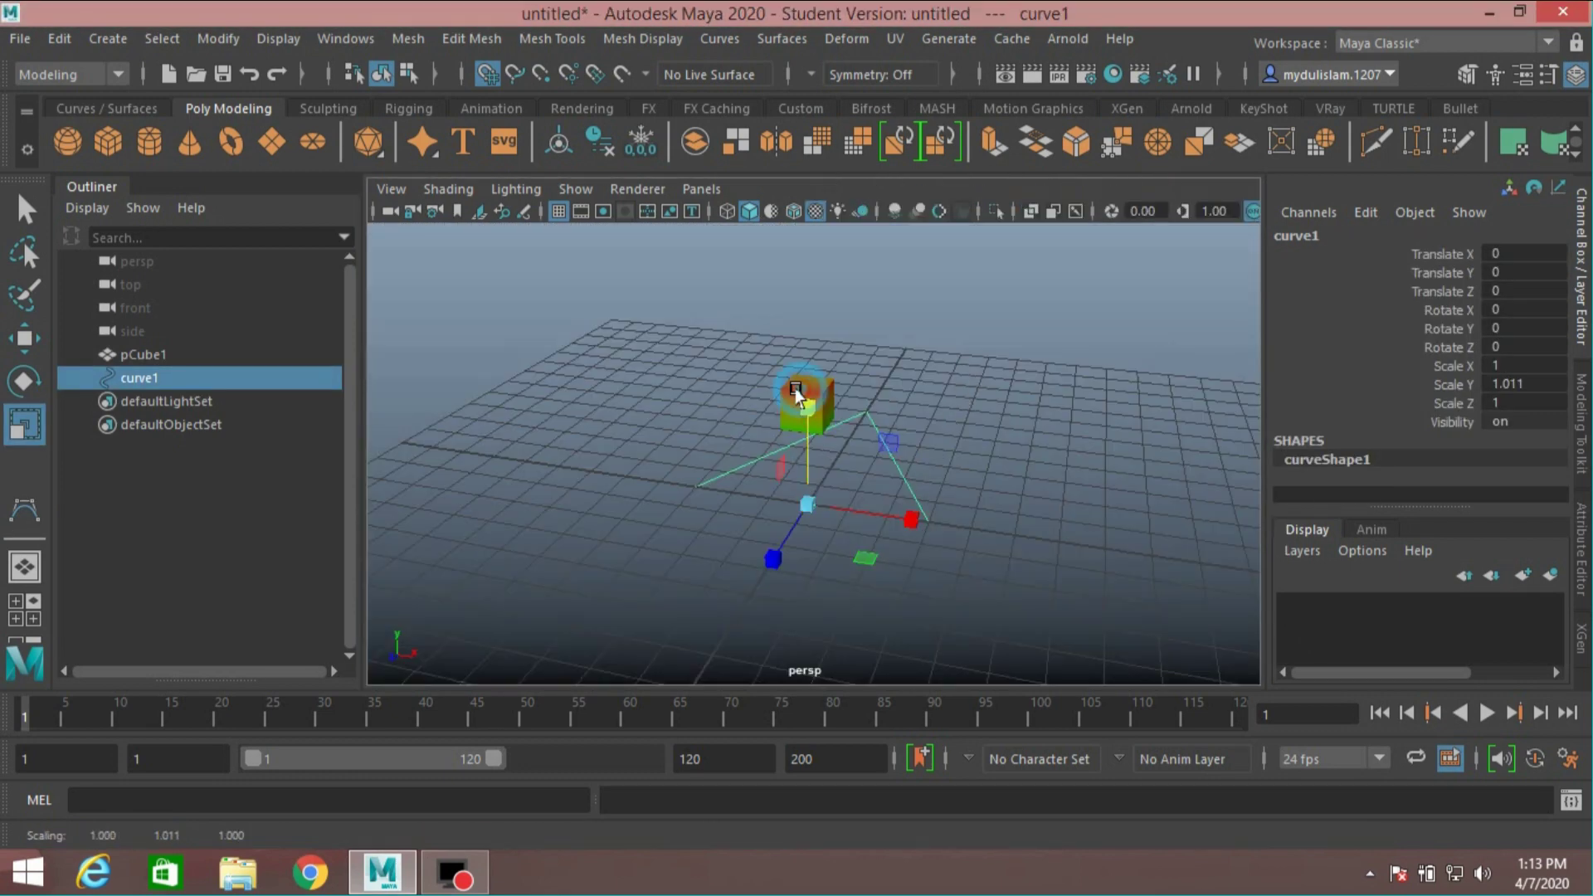
pyautogui.keyDown('alt'); pyautogui.moveTo(1020, 433); pyautogui.dragTo(1014, 445); pyautogui.keyUp('alt')
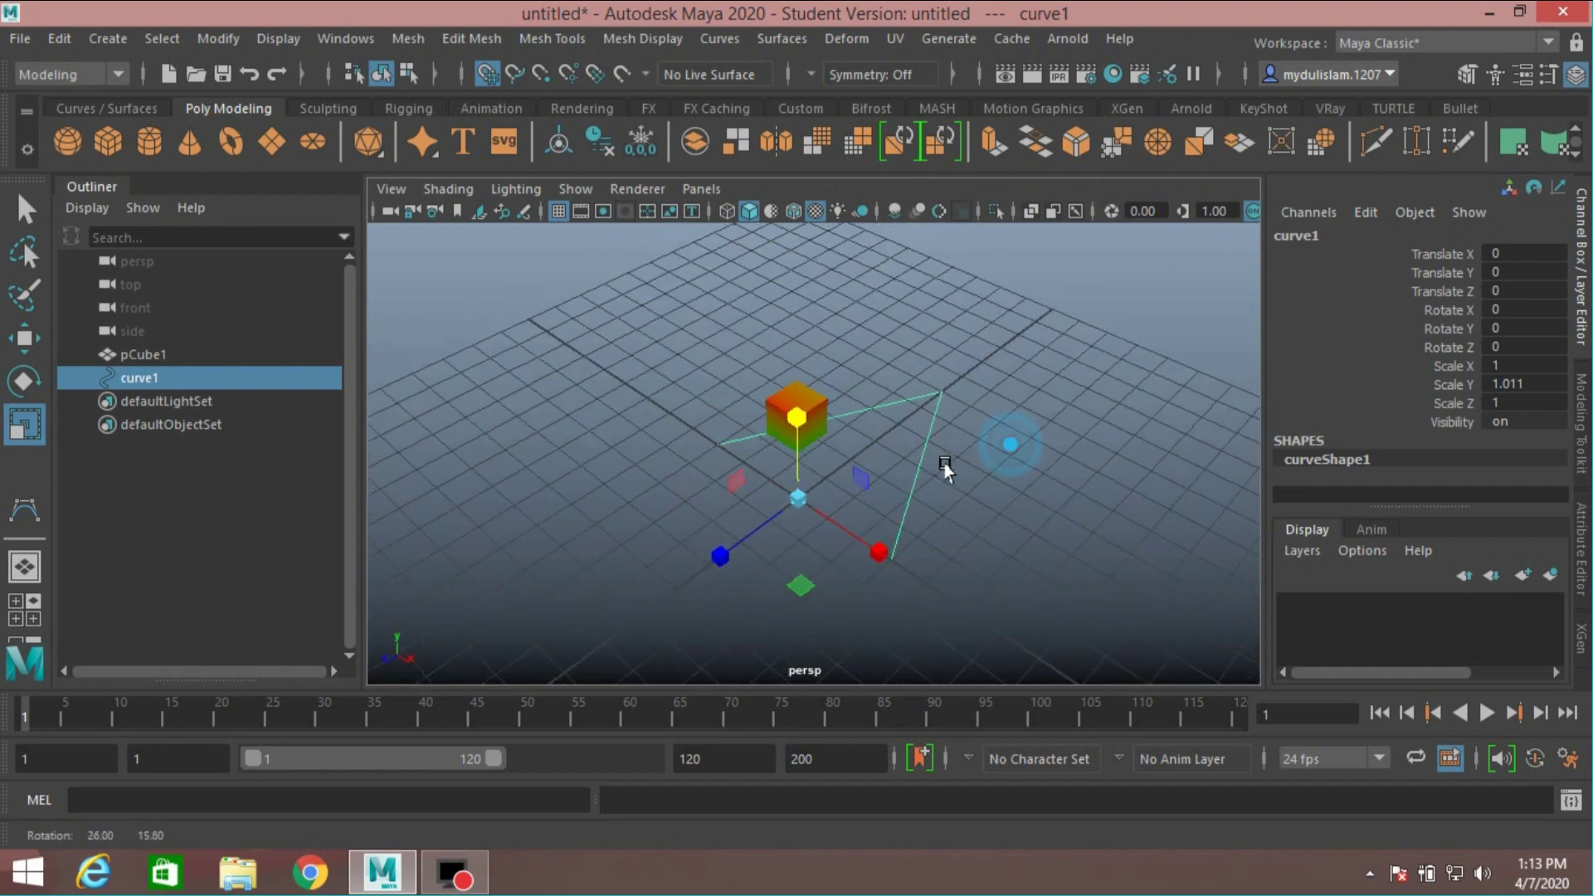
pyautogui.click(811, 406)
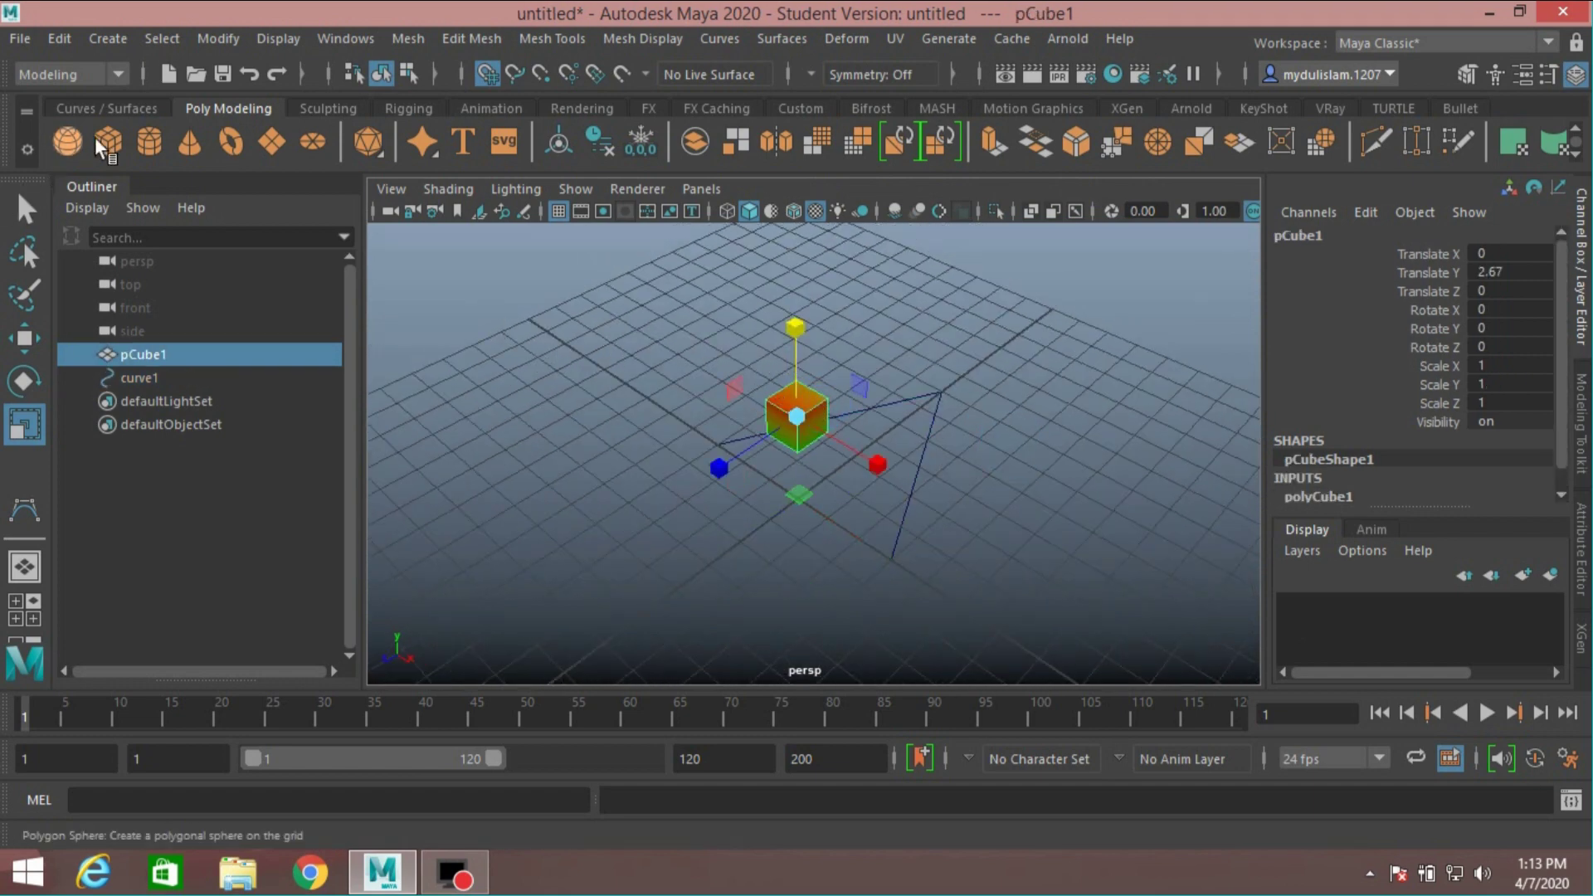
# Step: Switch to the FX menu set and create a MASH network from the cube
pyautogui.click(117, 74)
pyautogui.click(91, 171)
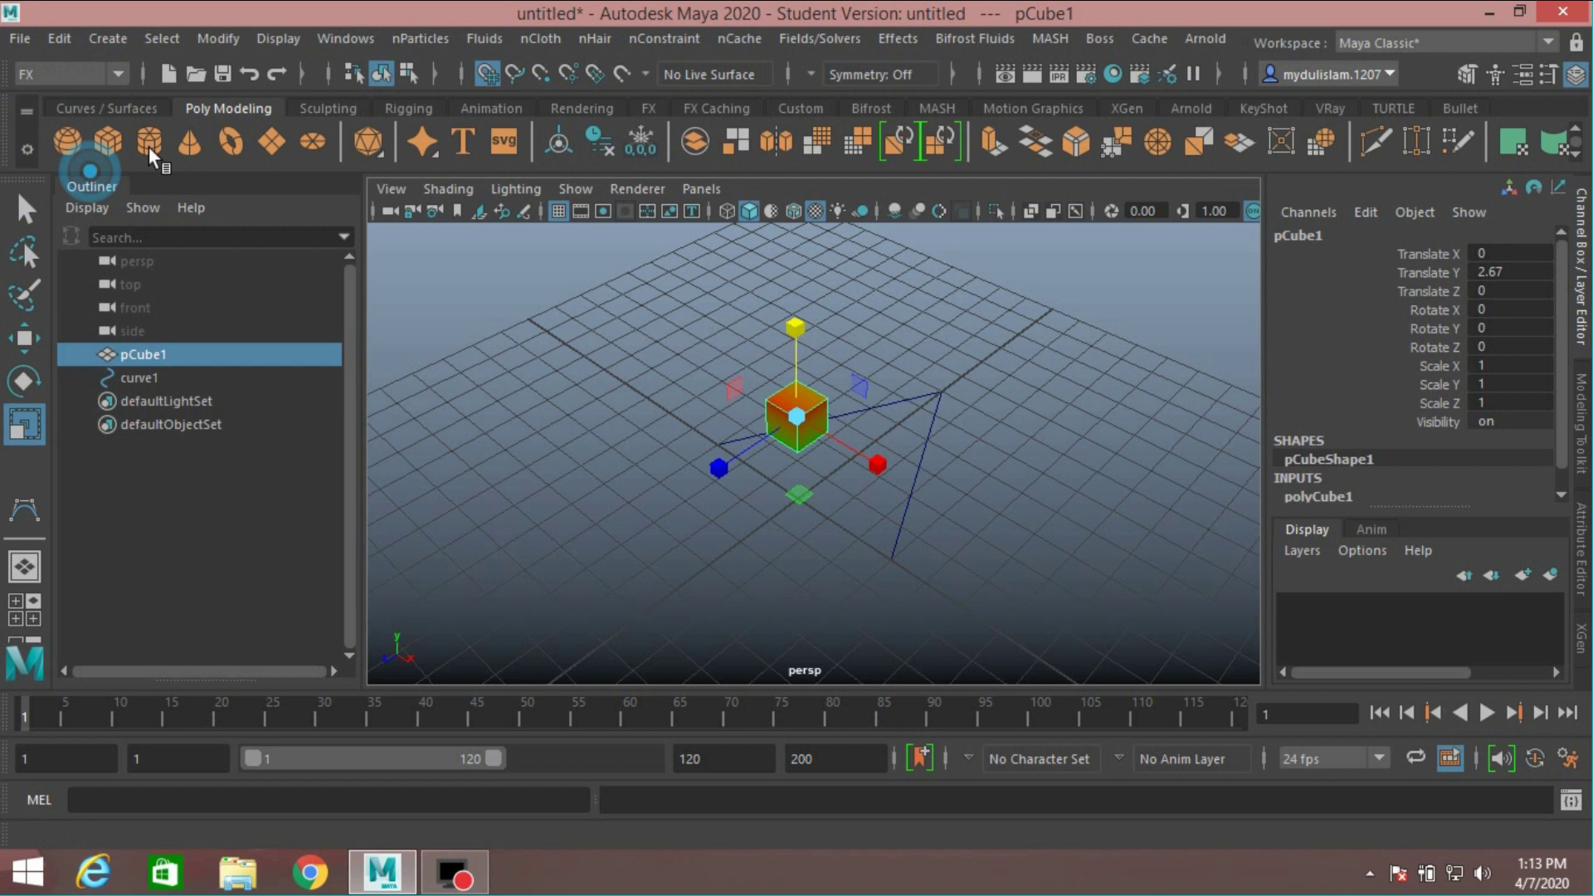
pyautogui.click(1066, 37)
pyautogui.click(1089, 79)
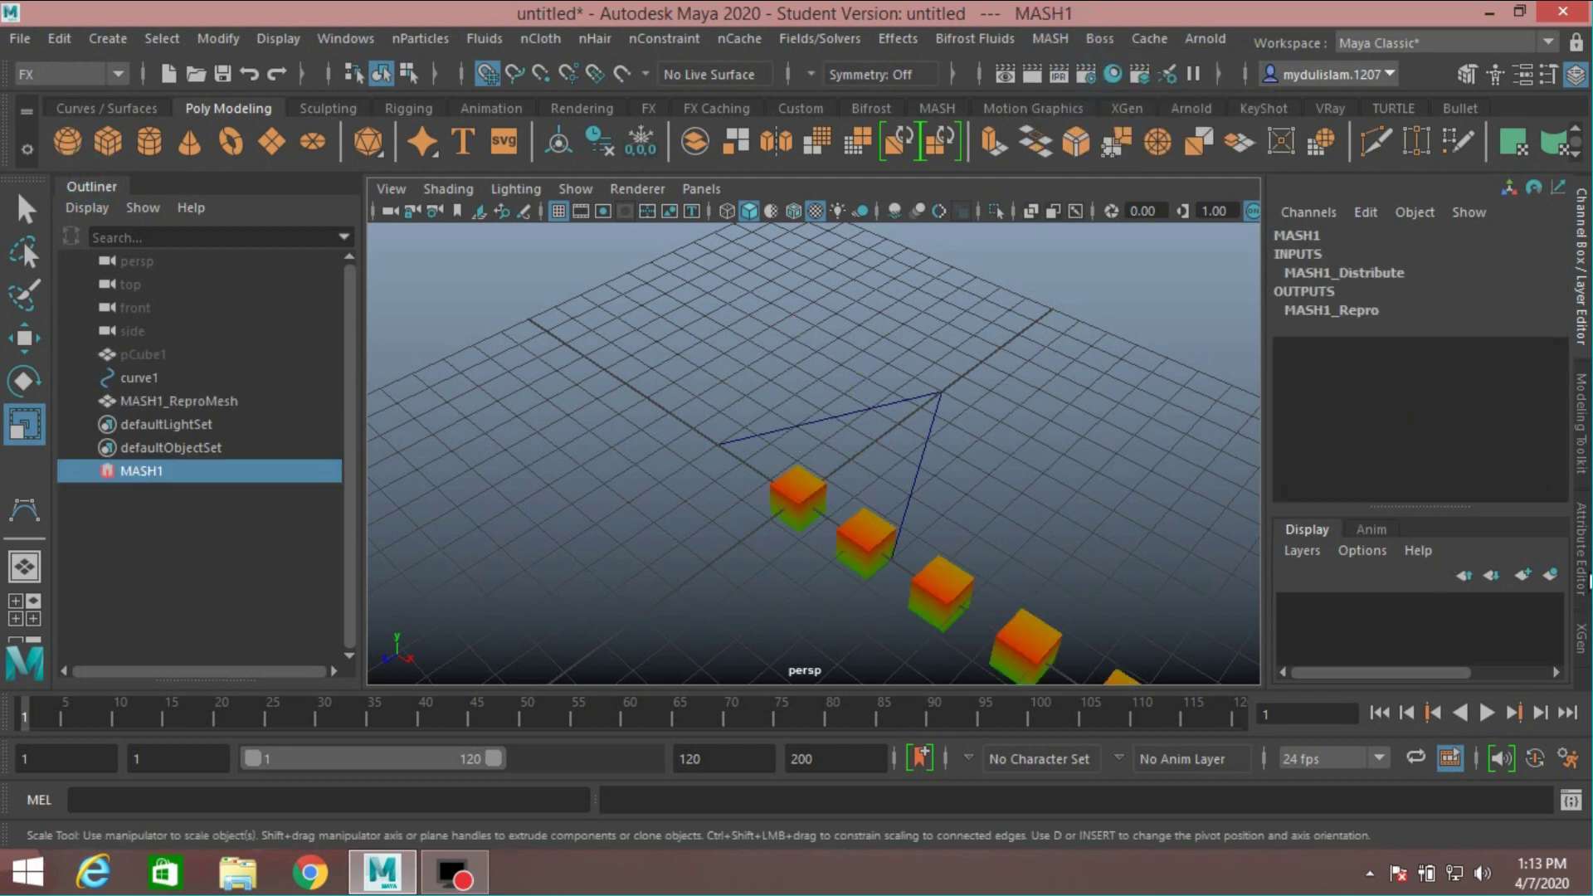
pyautogui.click(1584, 572)
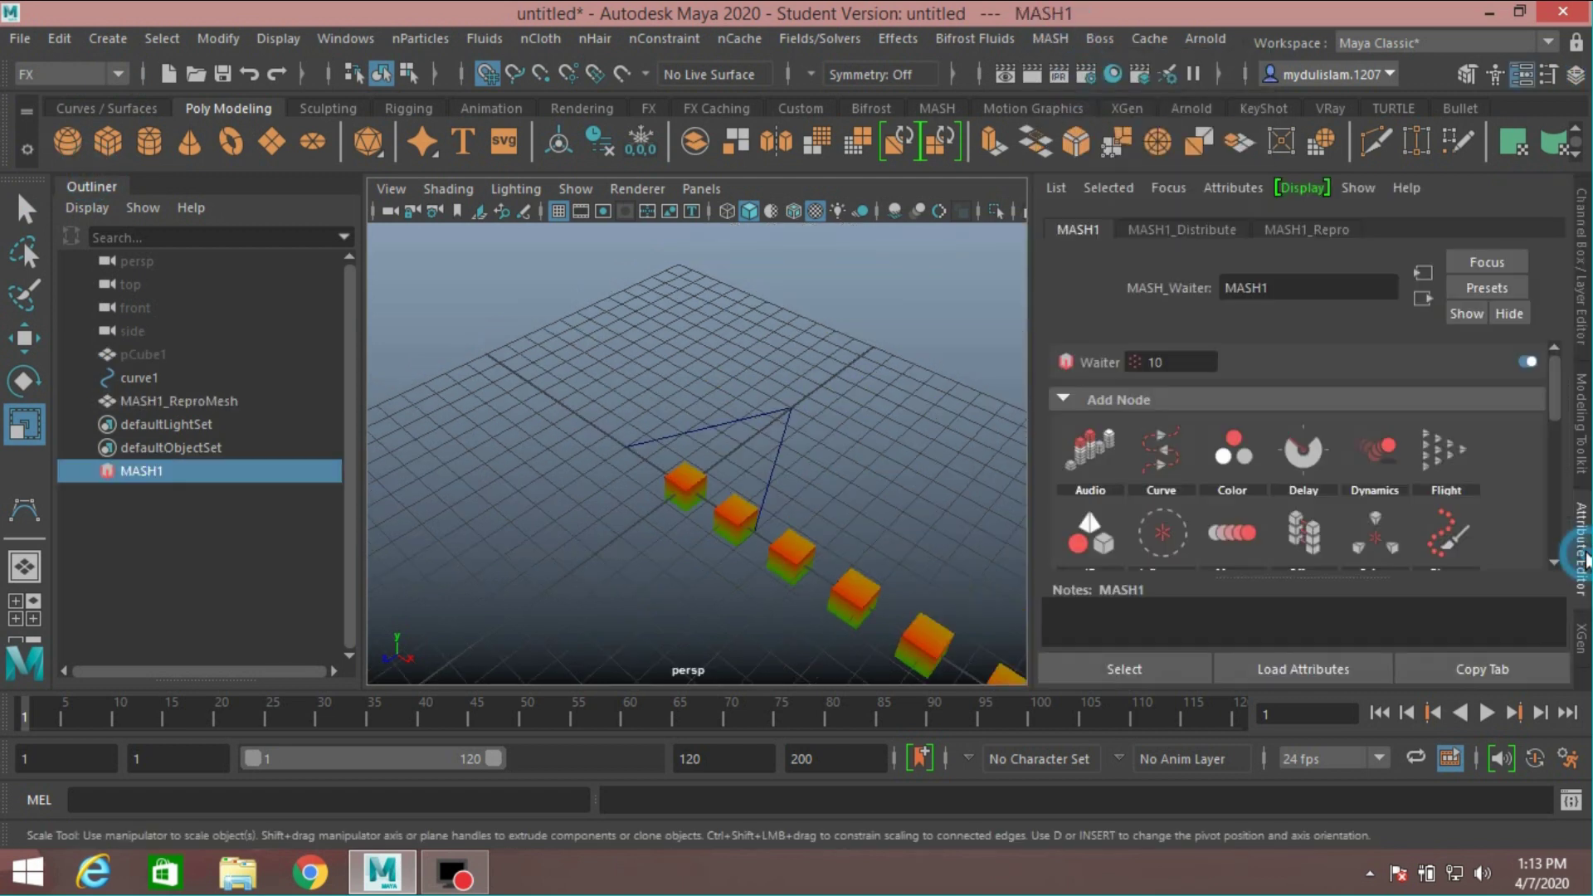
# Step: Add a Curve node to MASH1, connect curve1 as its input curve, and set Step to 1.000
pyautogui.click(1144, 455)
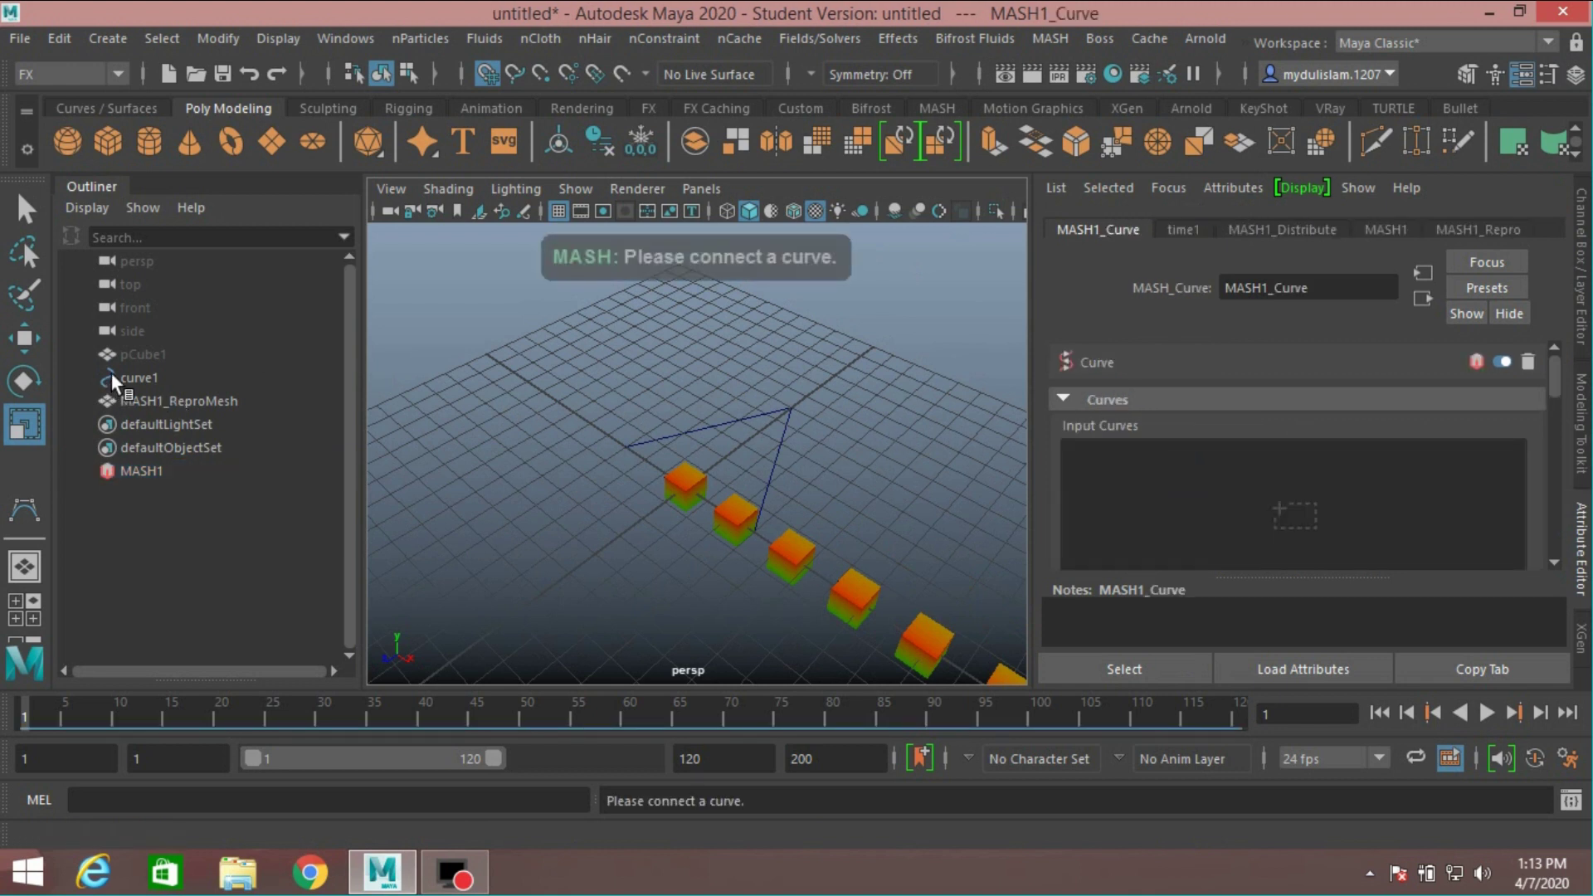
pyautogui.moveTo(111, 375); pyautogui.dragTo(1145, 497, button='middle')
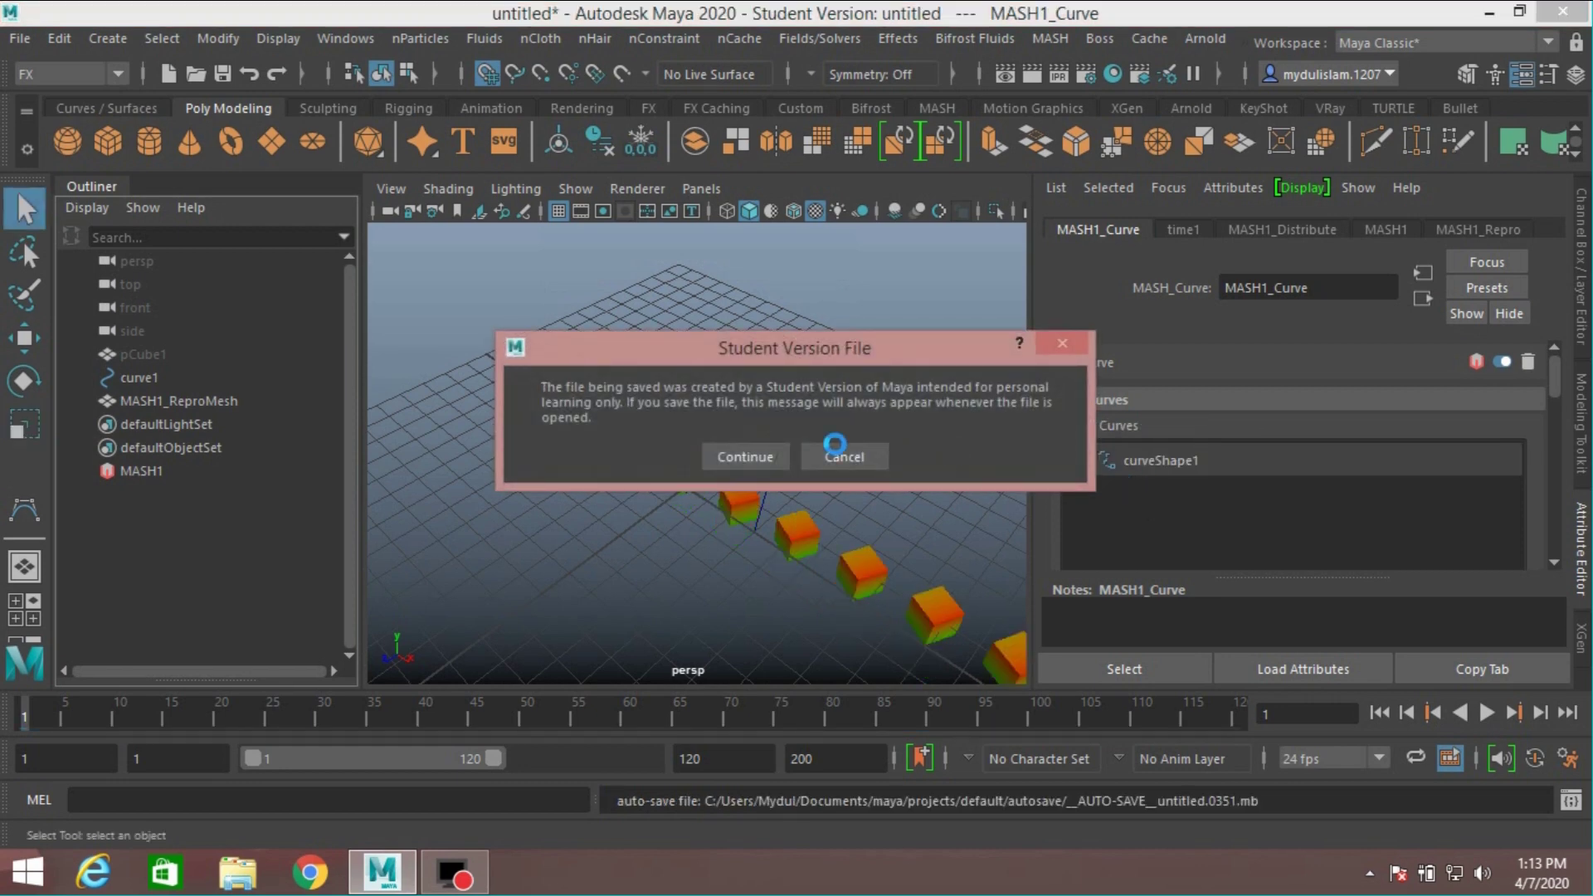
pyautogui.click(745, 456)
pyautogui.press('r')
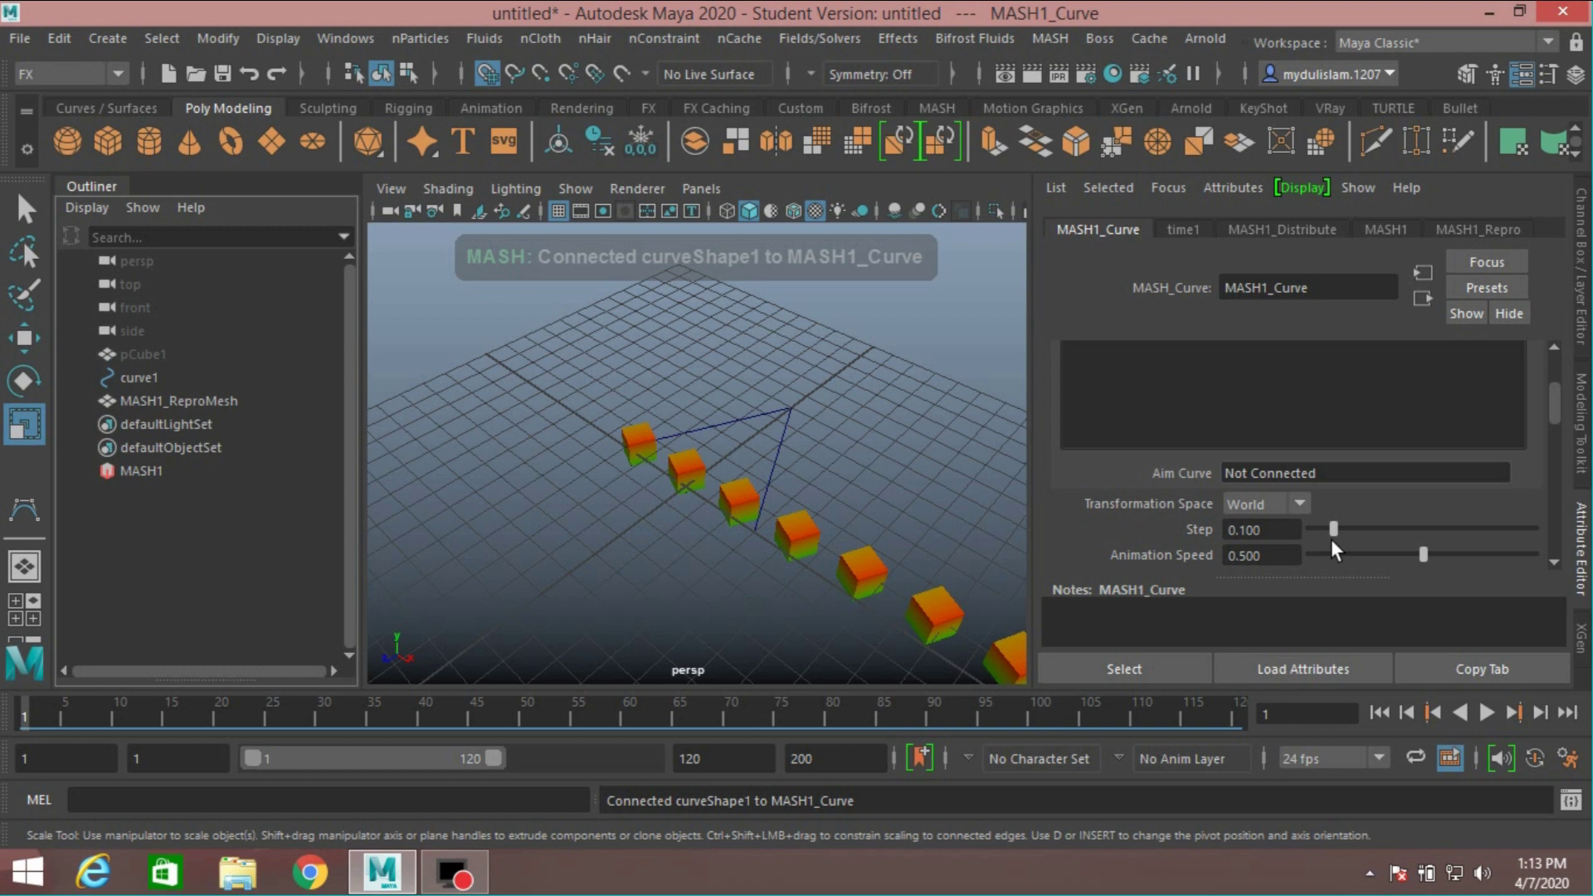
pyautogui.moveTo(1336, 528); pyautogui.dragTo(1535, 528)
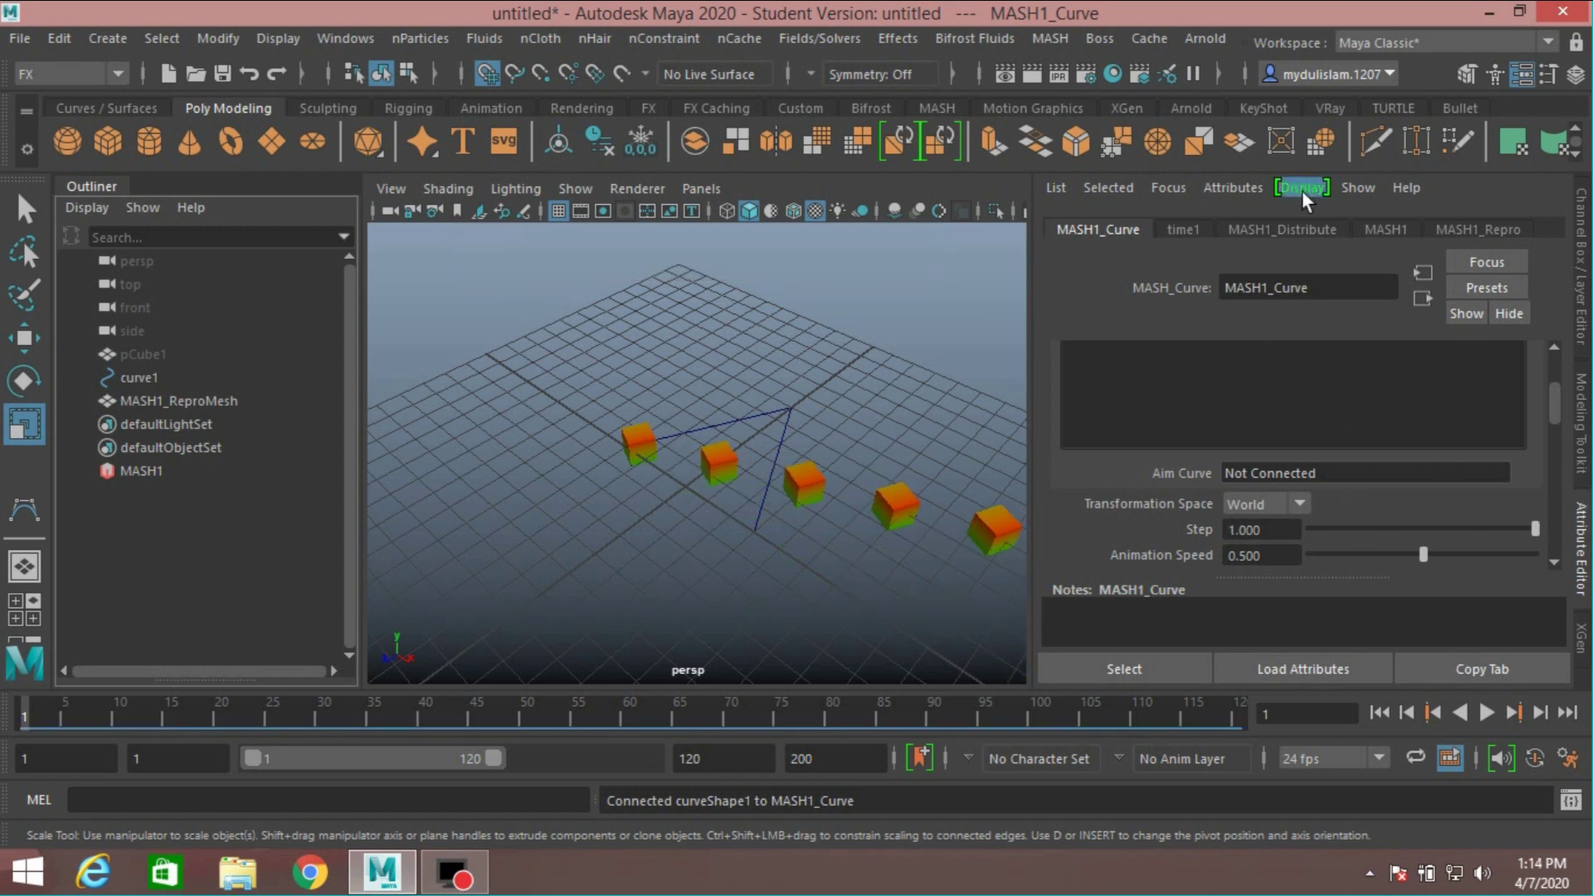
pyautogui.click(1295, 229)
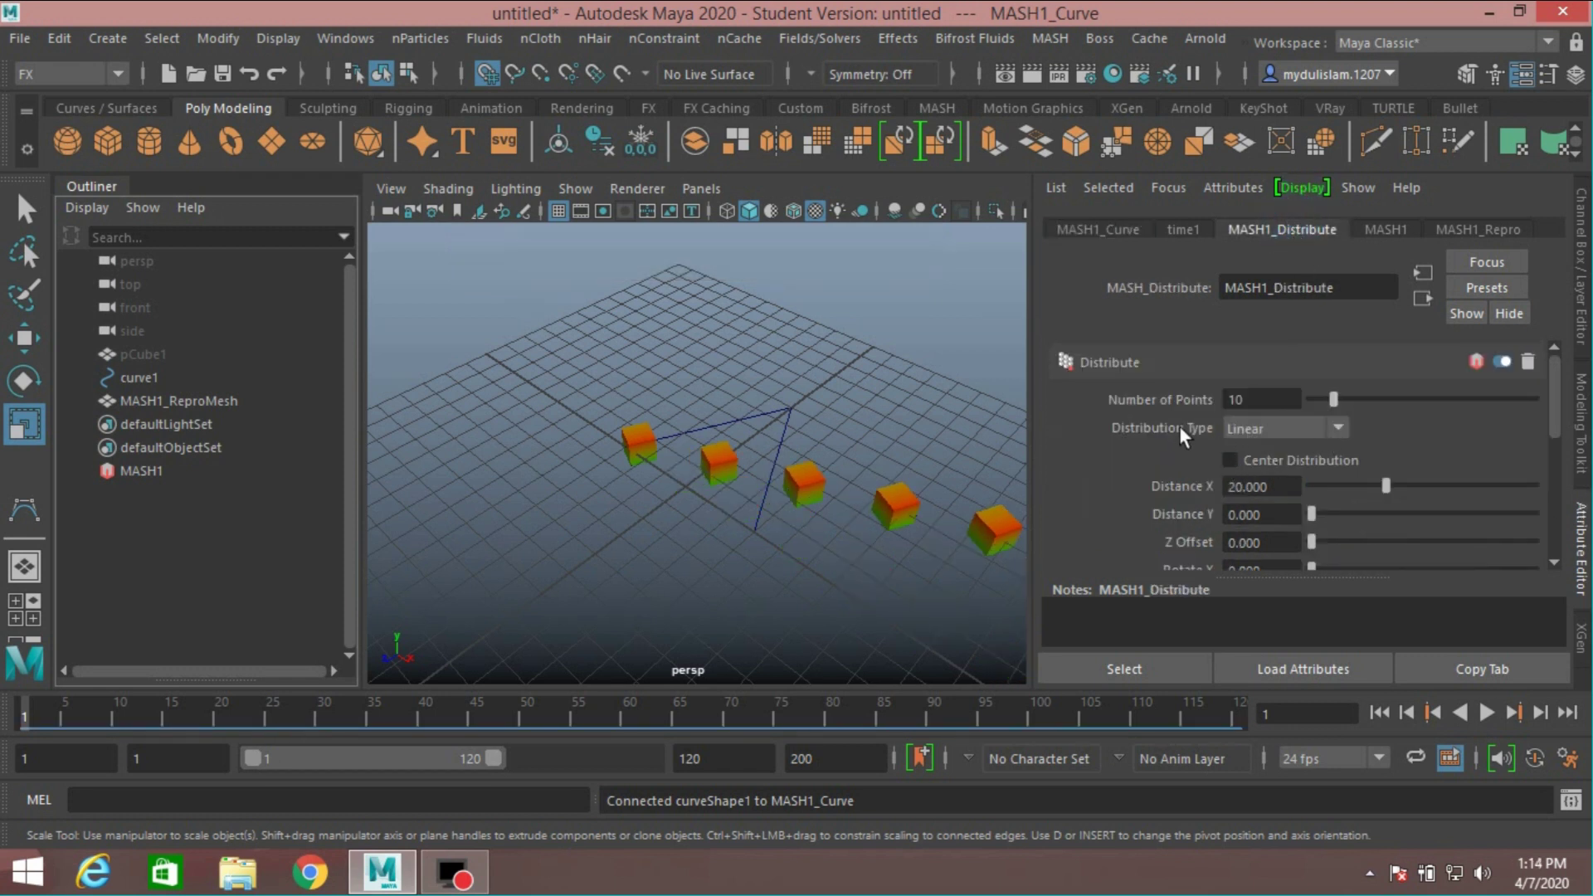
# Step: Set MASH1's Distribution Type to Initial State and inspect the bent cube chain along curve1
pyautogui.click(1338, 428)
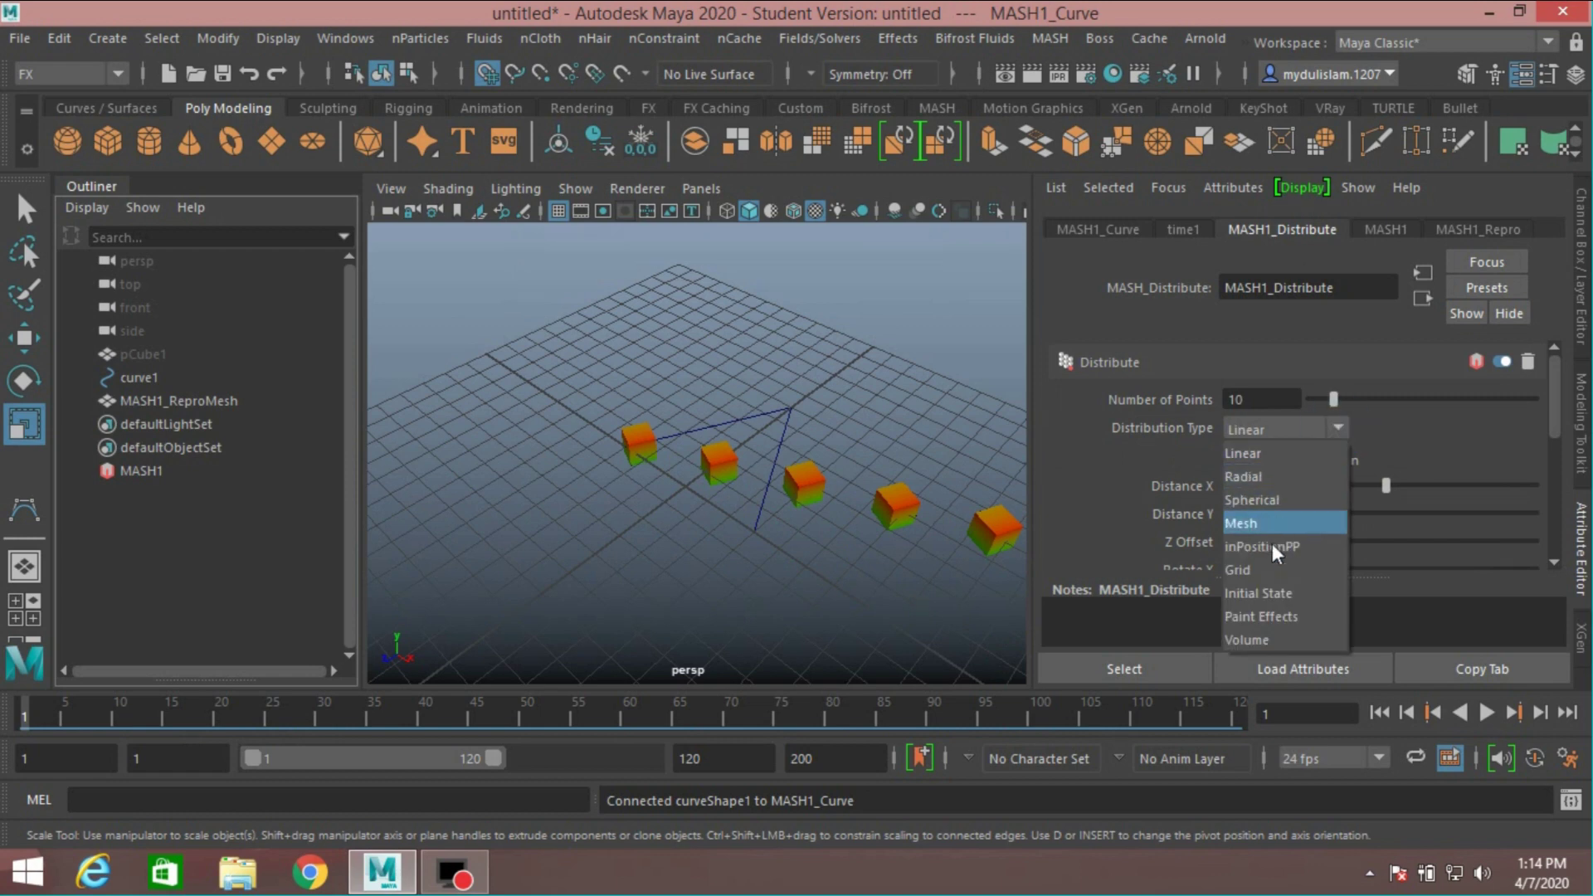
pyautogui.click(1262, 594)
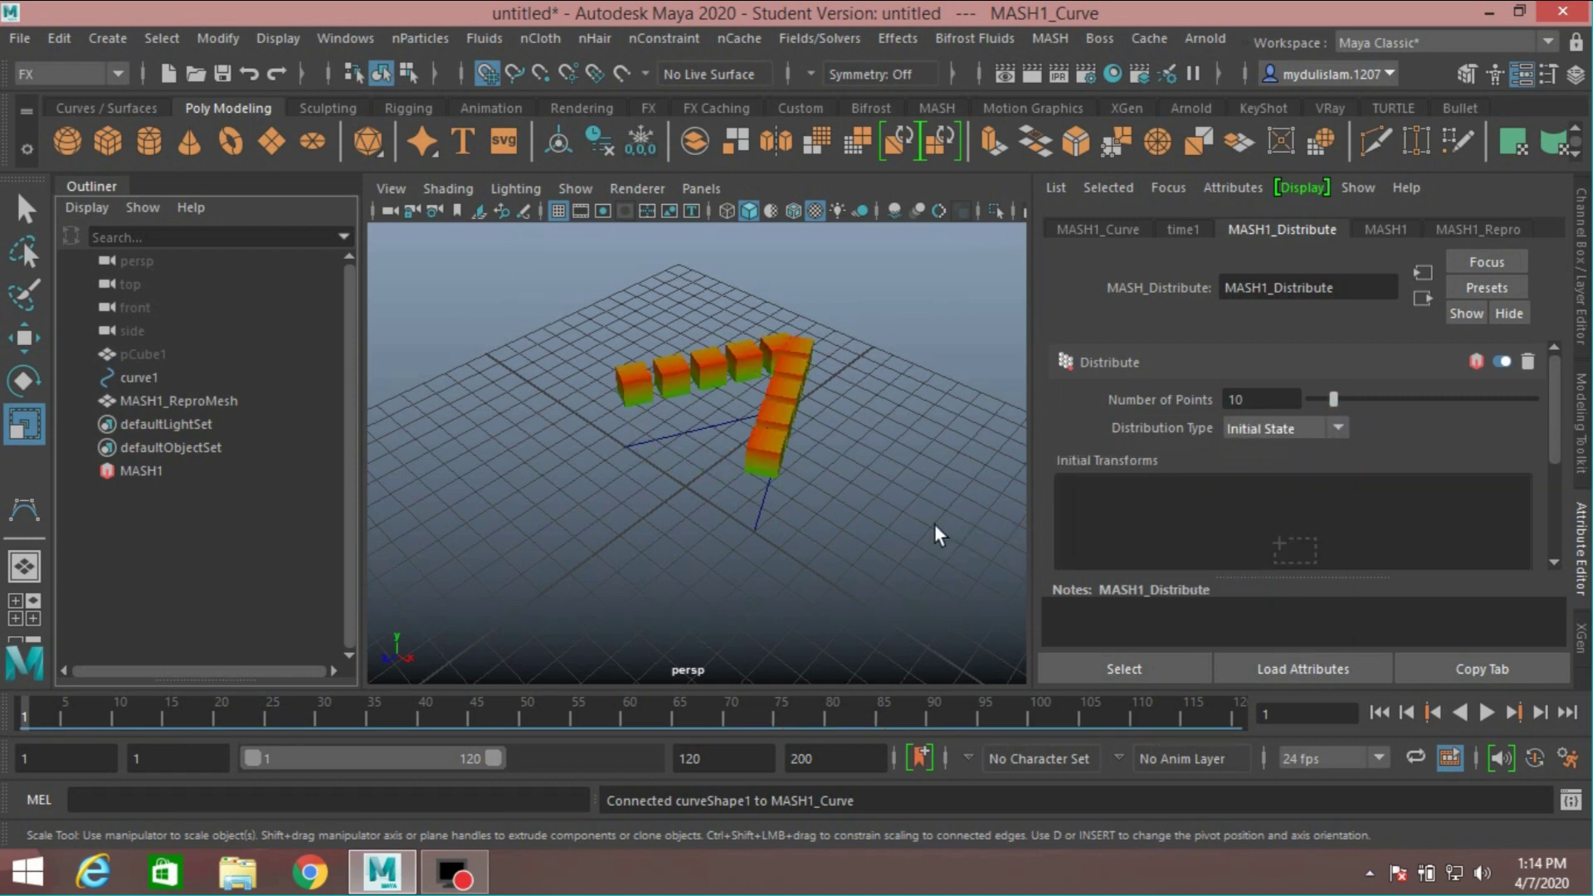
pyautogui.moveTo(937, 531)
pyautogui.keyDown('alt'); pyautogui.mouseDown()
pyautogui.moveTo(889, 497)
pyautogui.moveTo(910, 484)
pyautogui.moveTo(953, 520)
pyautogui.moveTo(859, 535)
pyautogui.moveTo(889, 559)
pyautogui.moveTo(946, 505)
pyautogui.mouseUp(); pyautogui.keyUp('alt')
pyautogui.click(760, 510)
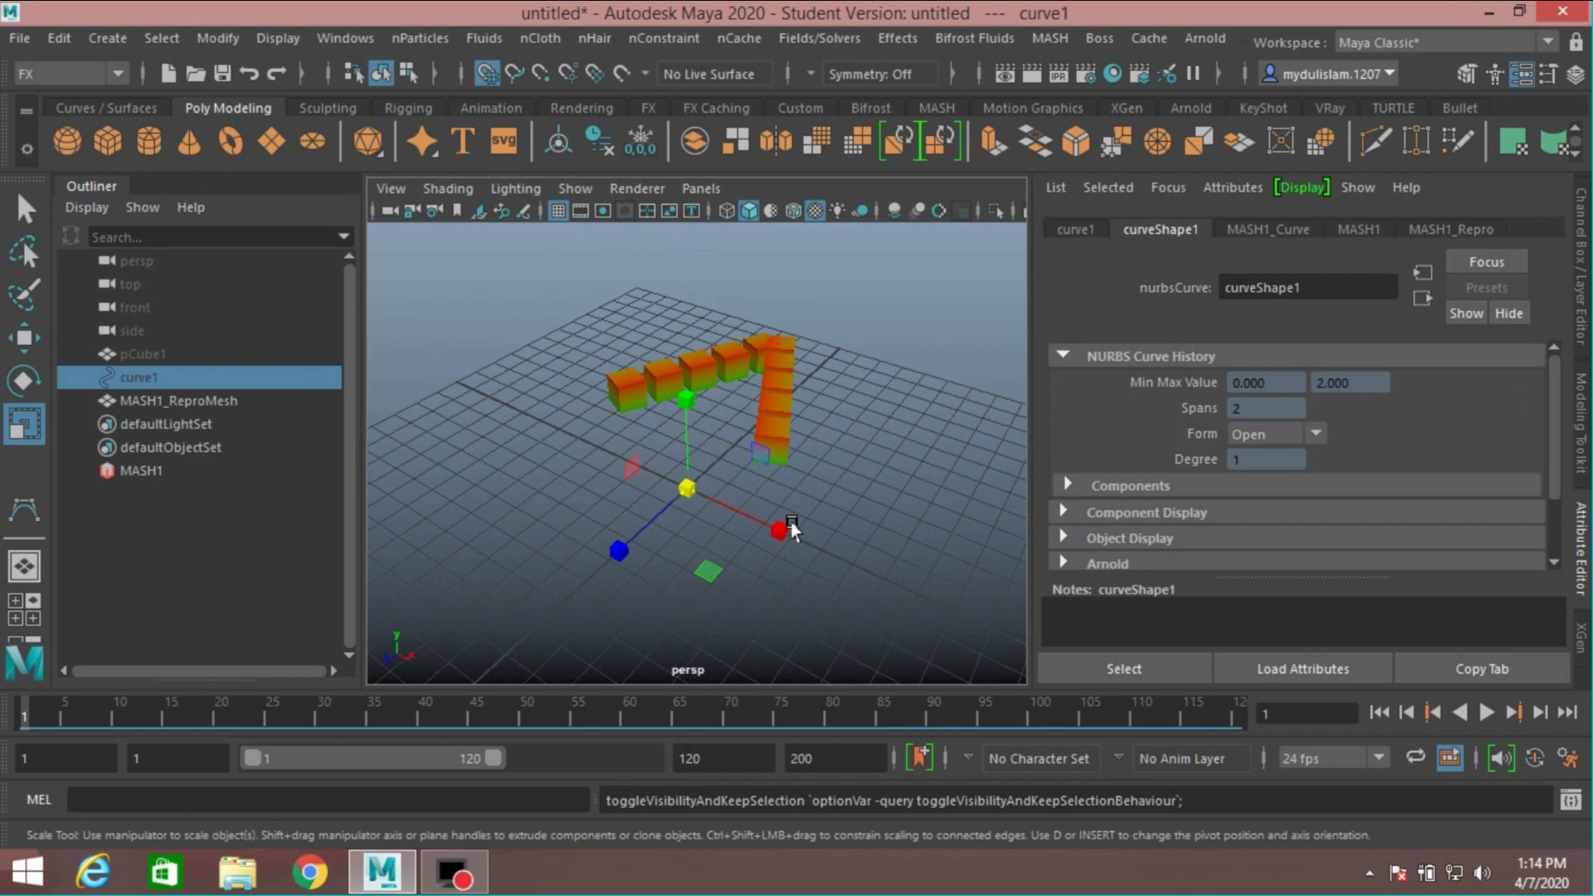
pyautogui.click(758, 400)
pyautogui.moveTo(850, 475)
pyautogui.keyDown('alt'); pyautogui.mouseDown()
pyautogui.moveTo(828, 487)
pyautogui.moveTo(867, 516)
pyautogui.moveTo(871, 496)
pyautogui.mouseUp(); pyautogui.keyUp('alt')
# Step: Create a second MASH network, MASH2, with Radial distribution
pyautogui.click(1052, 34)
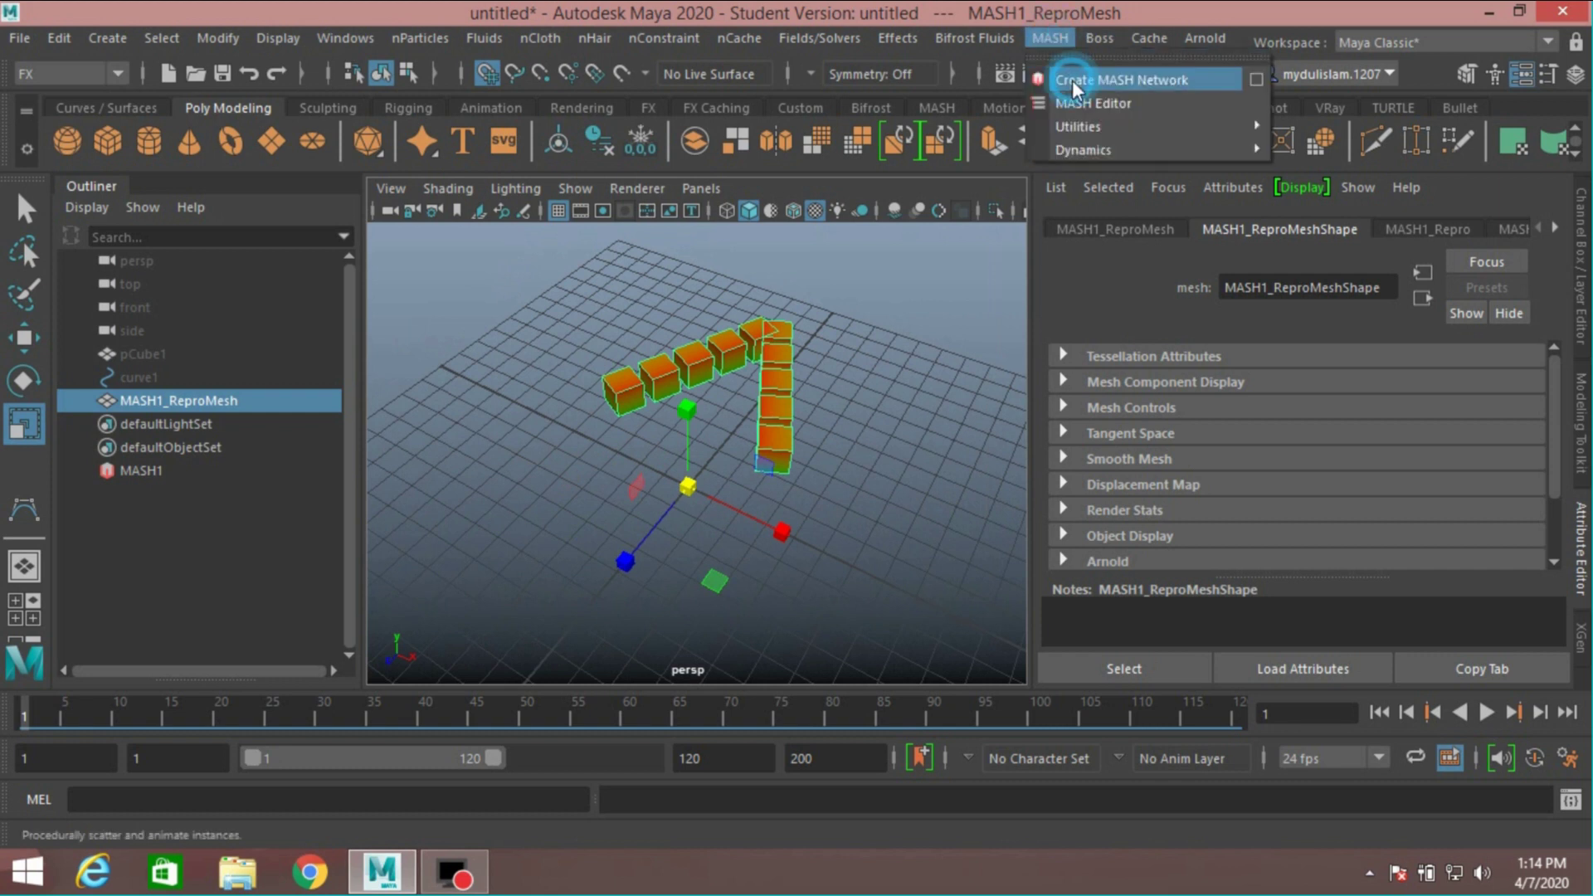
pyautogui.click(1078, 73)
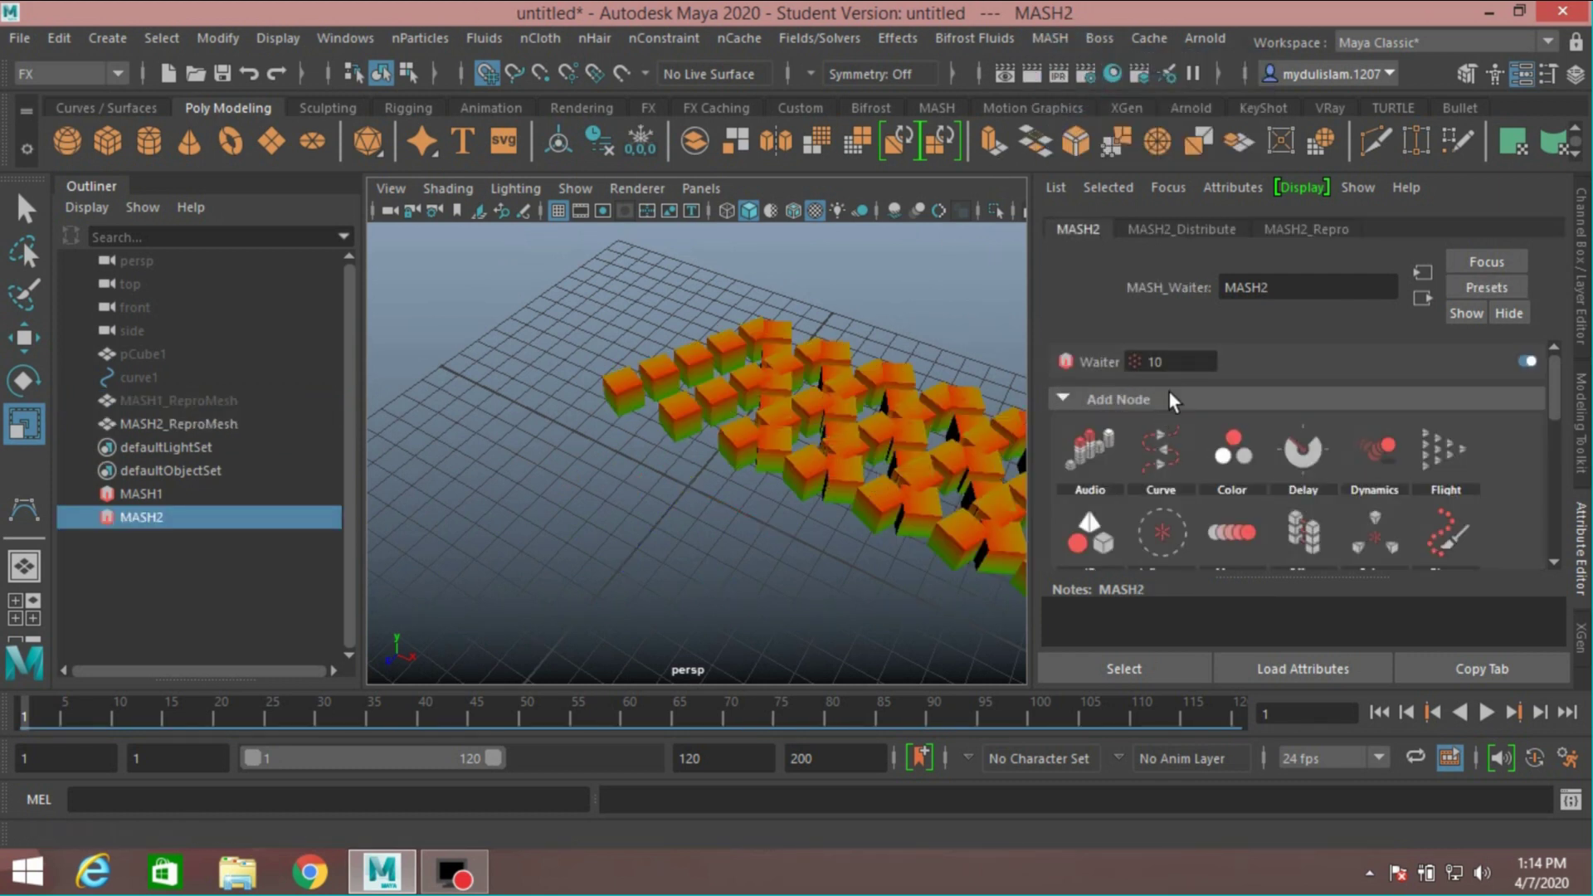
pyautogui.click(1186, 232)
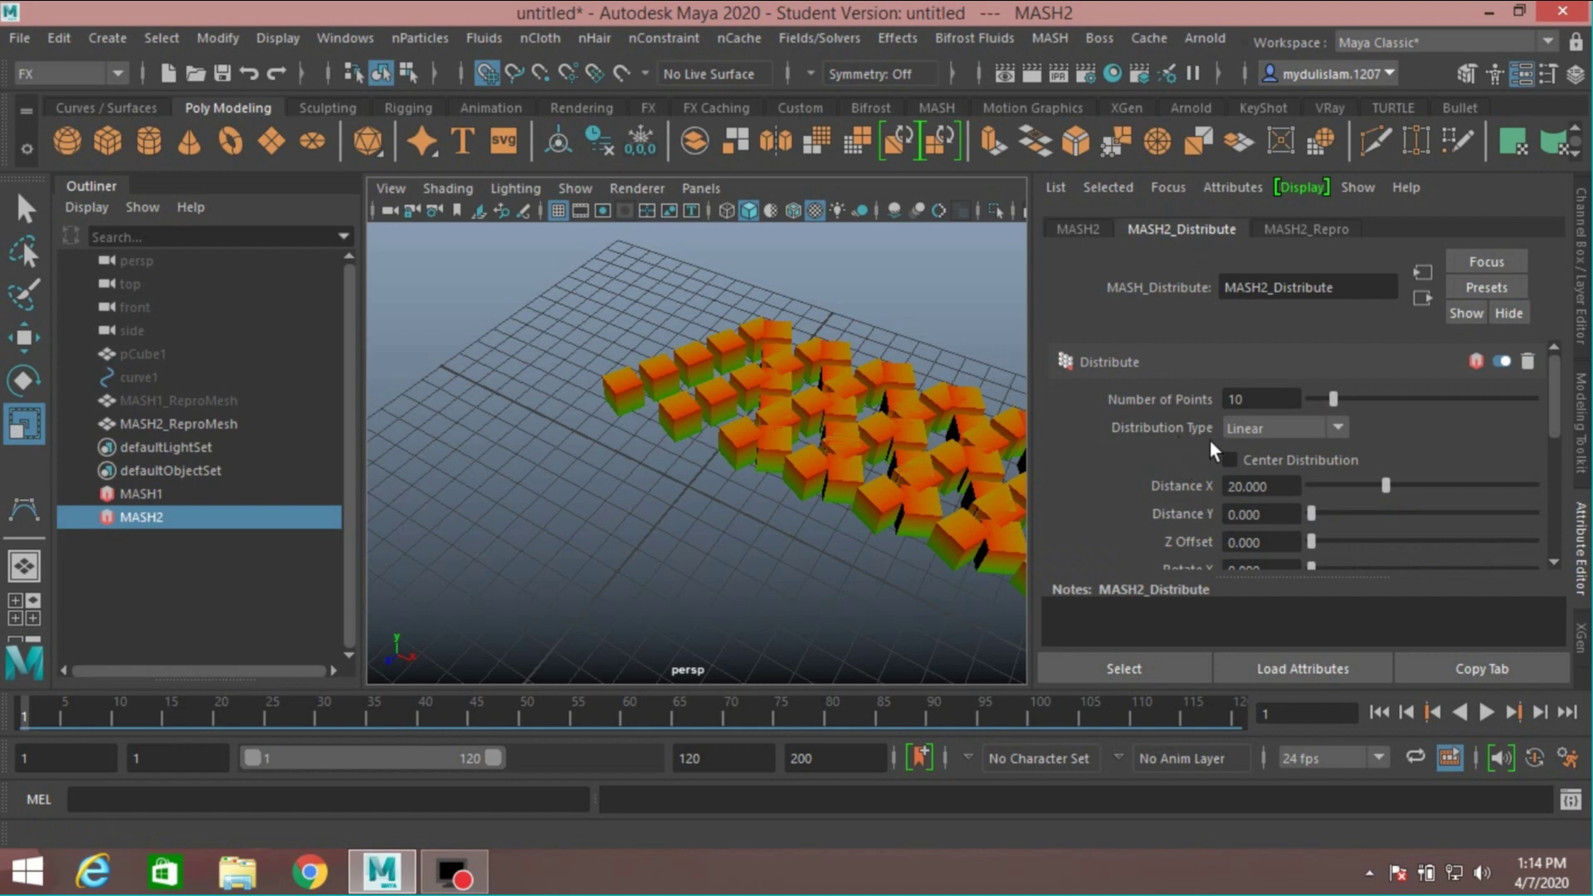
pyautogui.click(1334, 428)
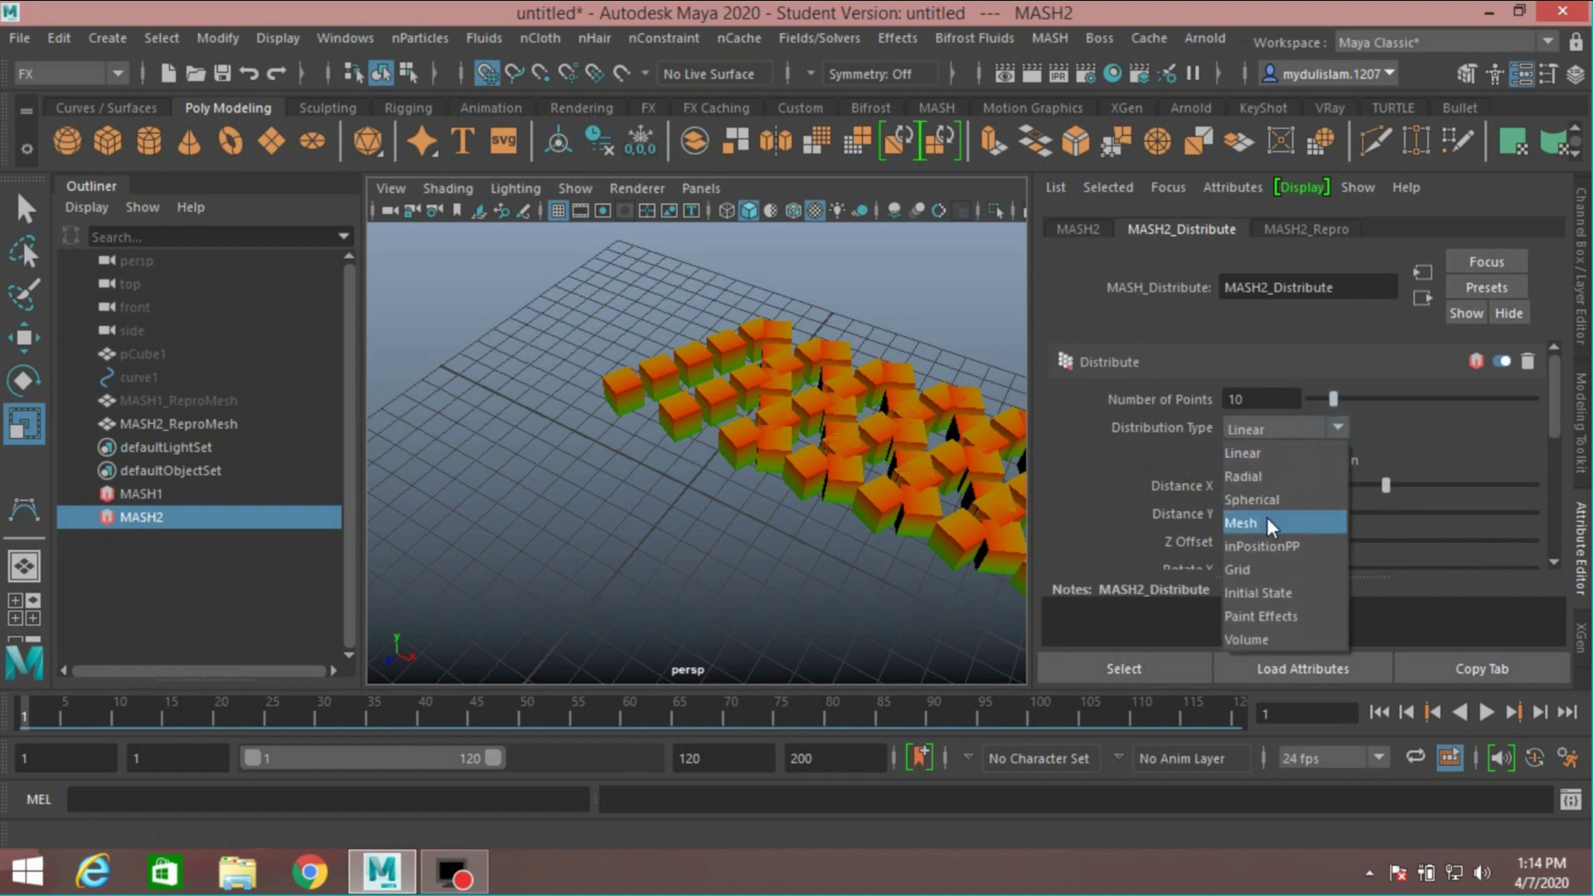
pyautogui.click(1258, 479)
pyautogui.scroll(-8, 906, 473)
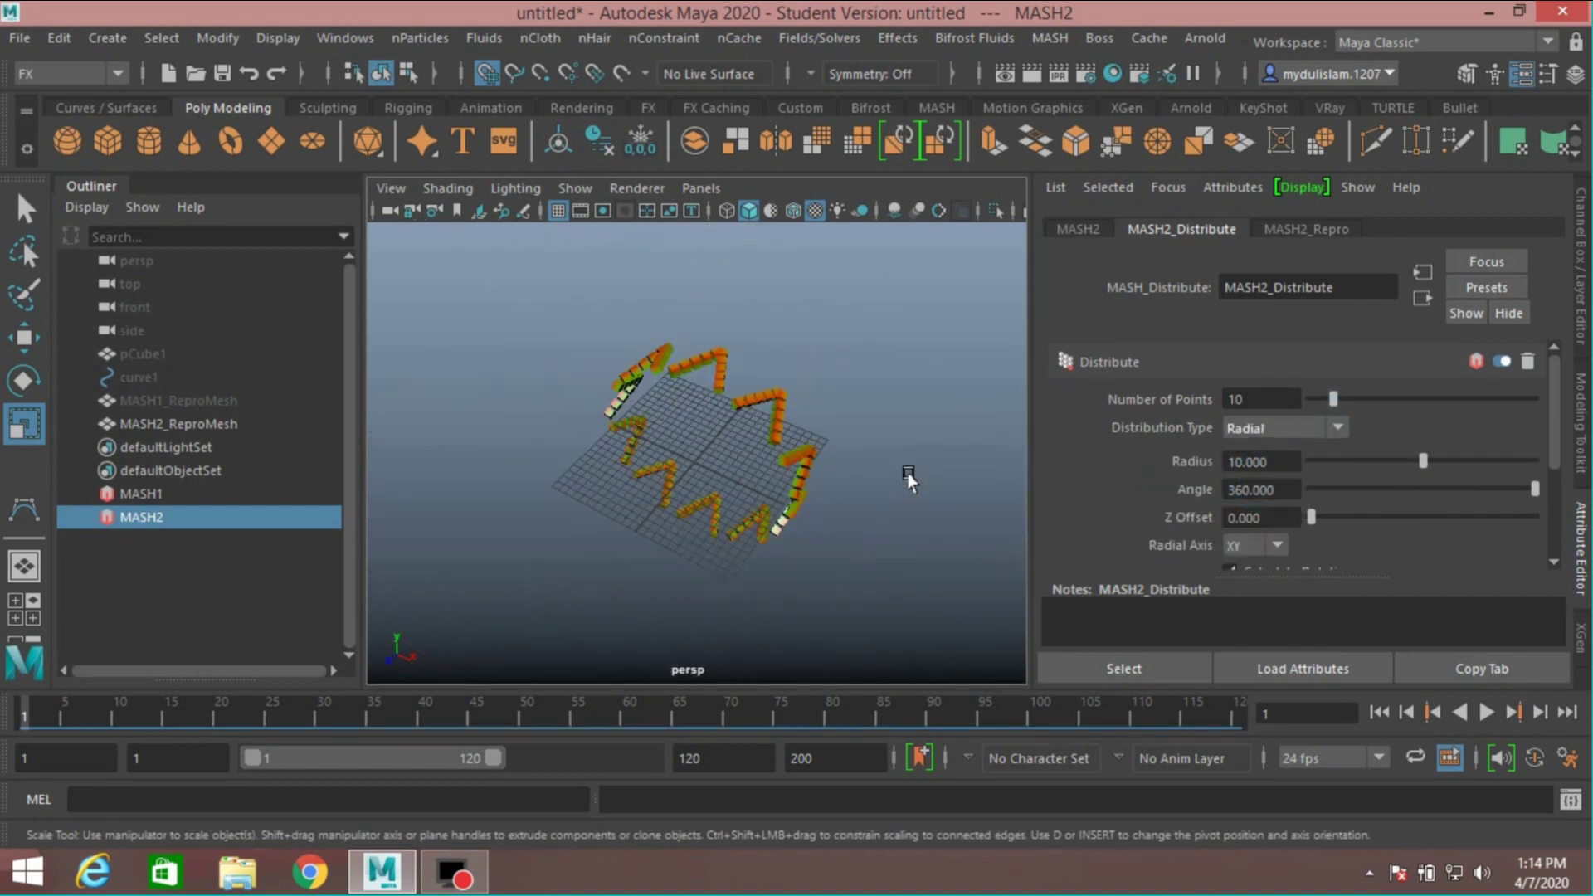
pyautogui.scroll(6, 865, 473)
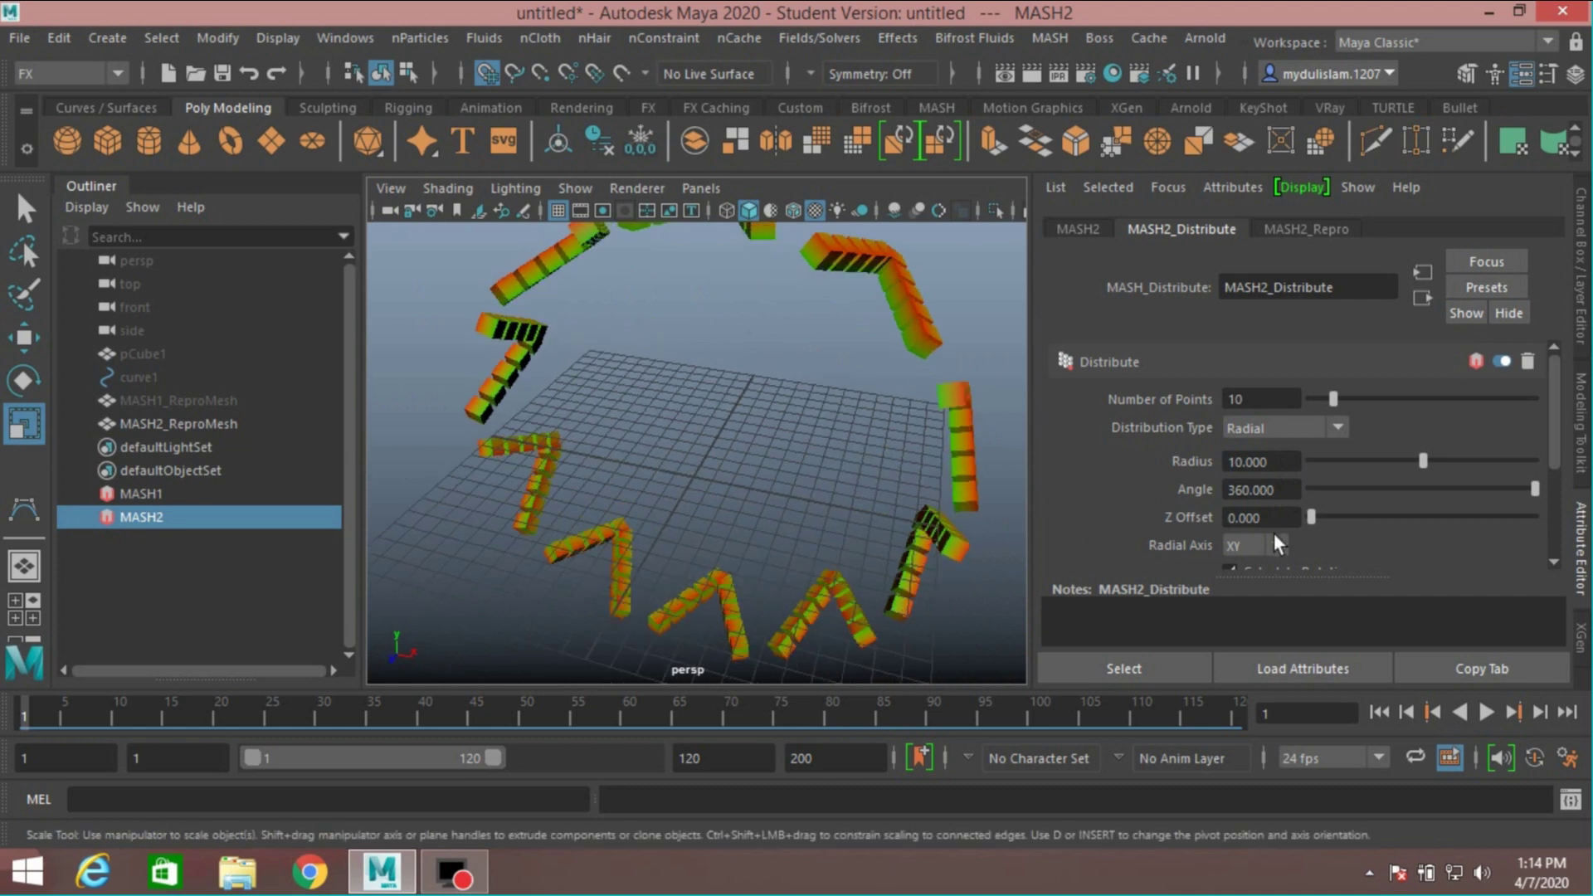
pyautogui.scroll(-2, 1208, 498)
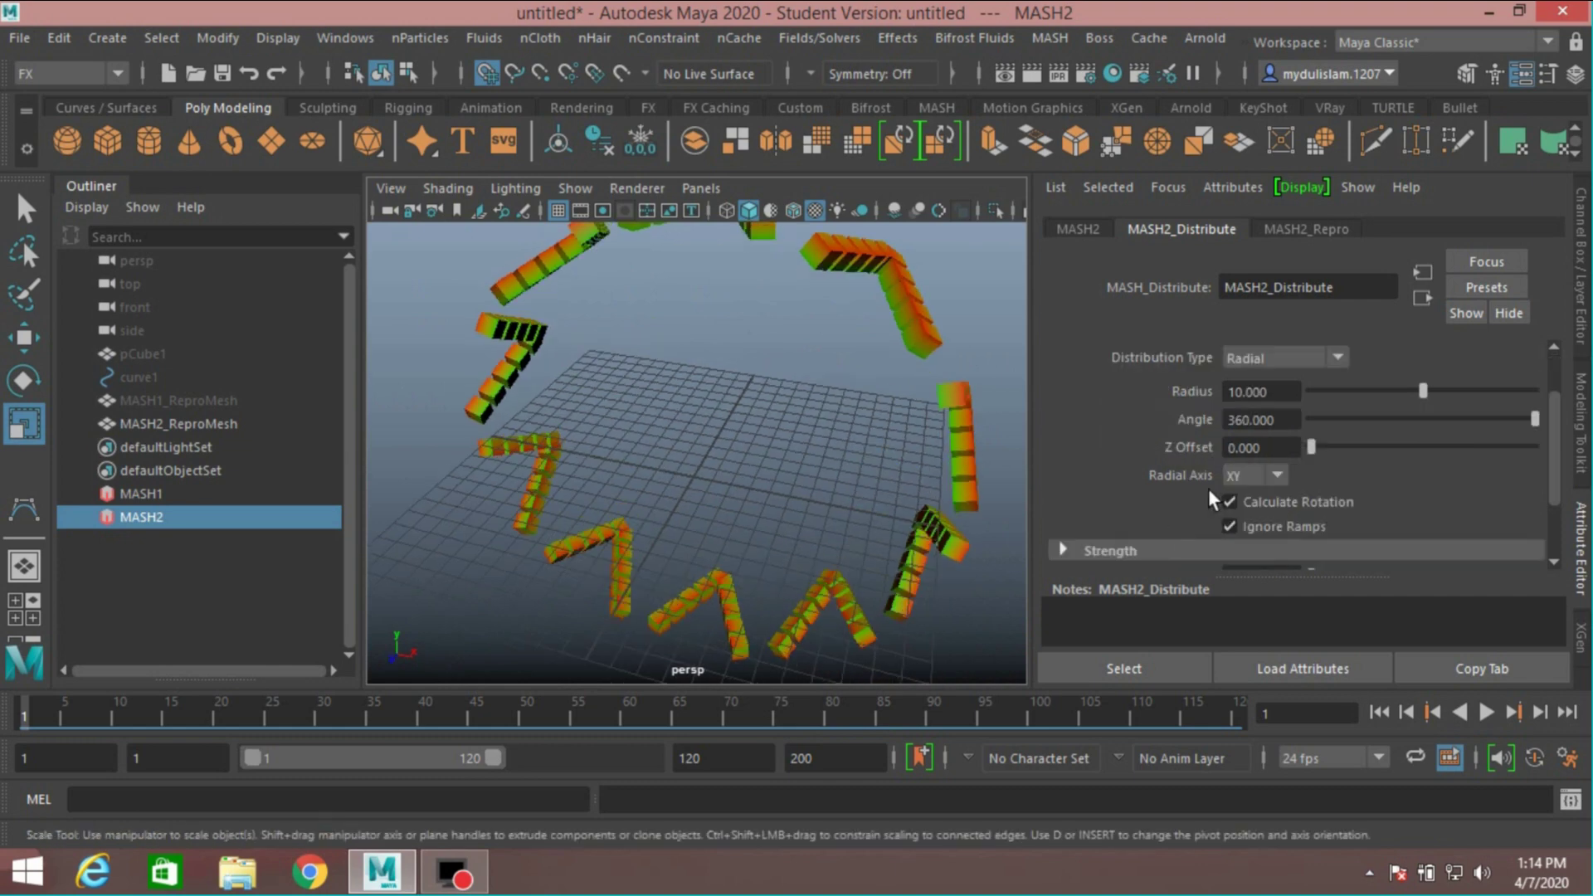
# Step: Set MASH2's Radial Axis to ZX and hide the viewport grid
pyautogui.click(1276, 474)
pyautogui.click(1251, 546)
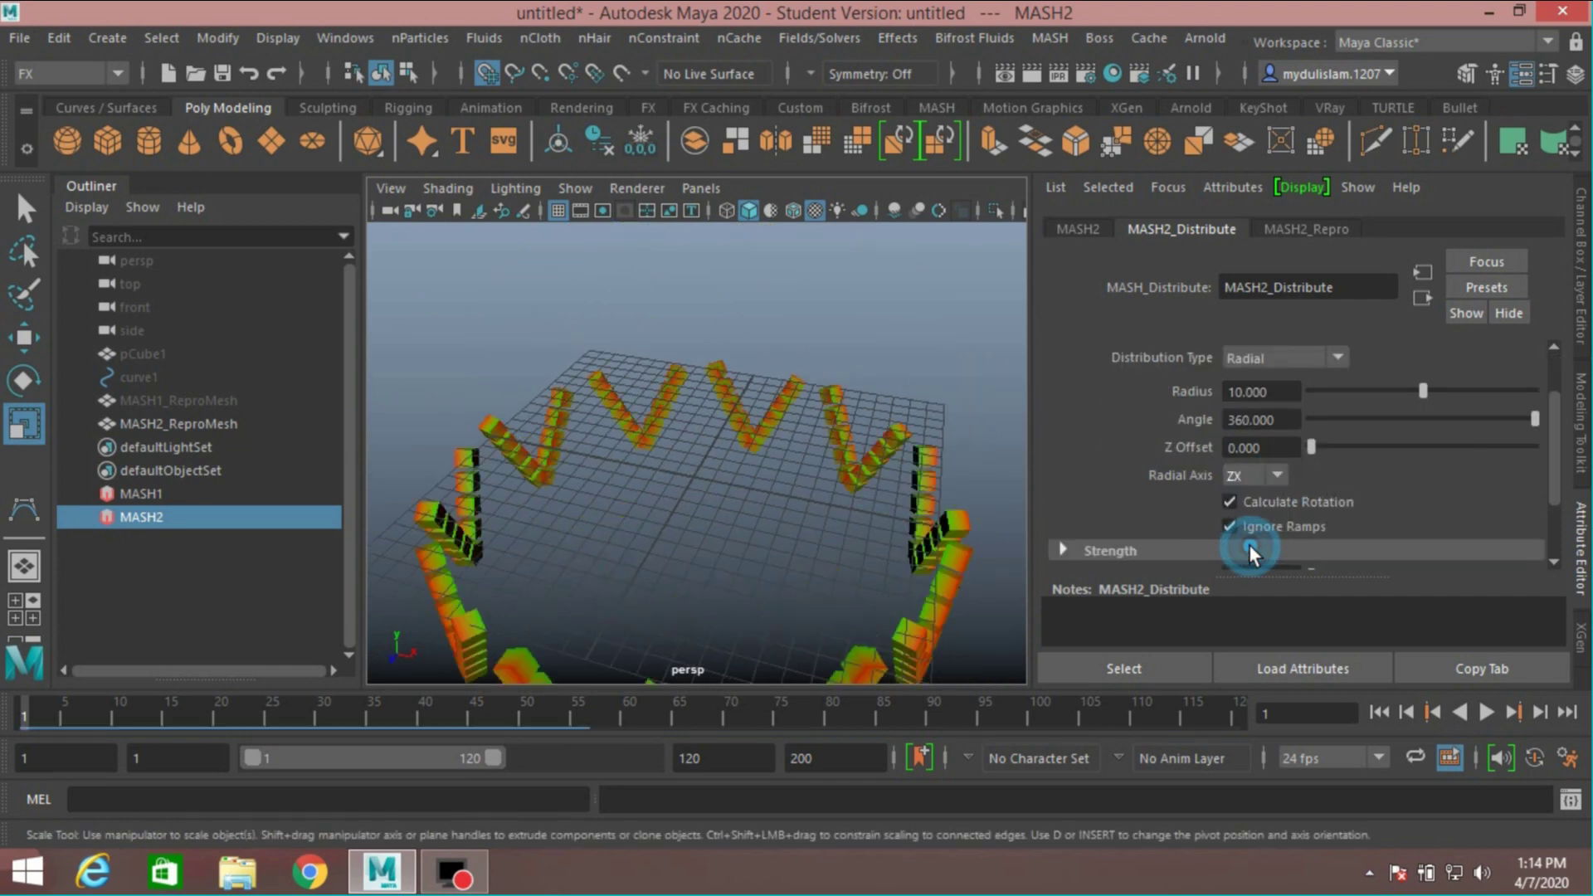
pyautogui.scroll(-3, 864, 508)
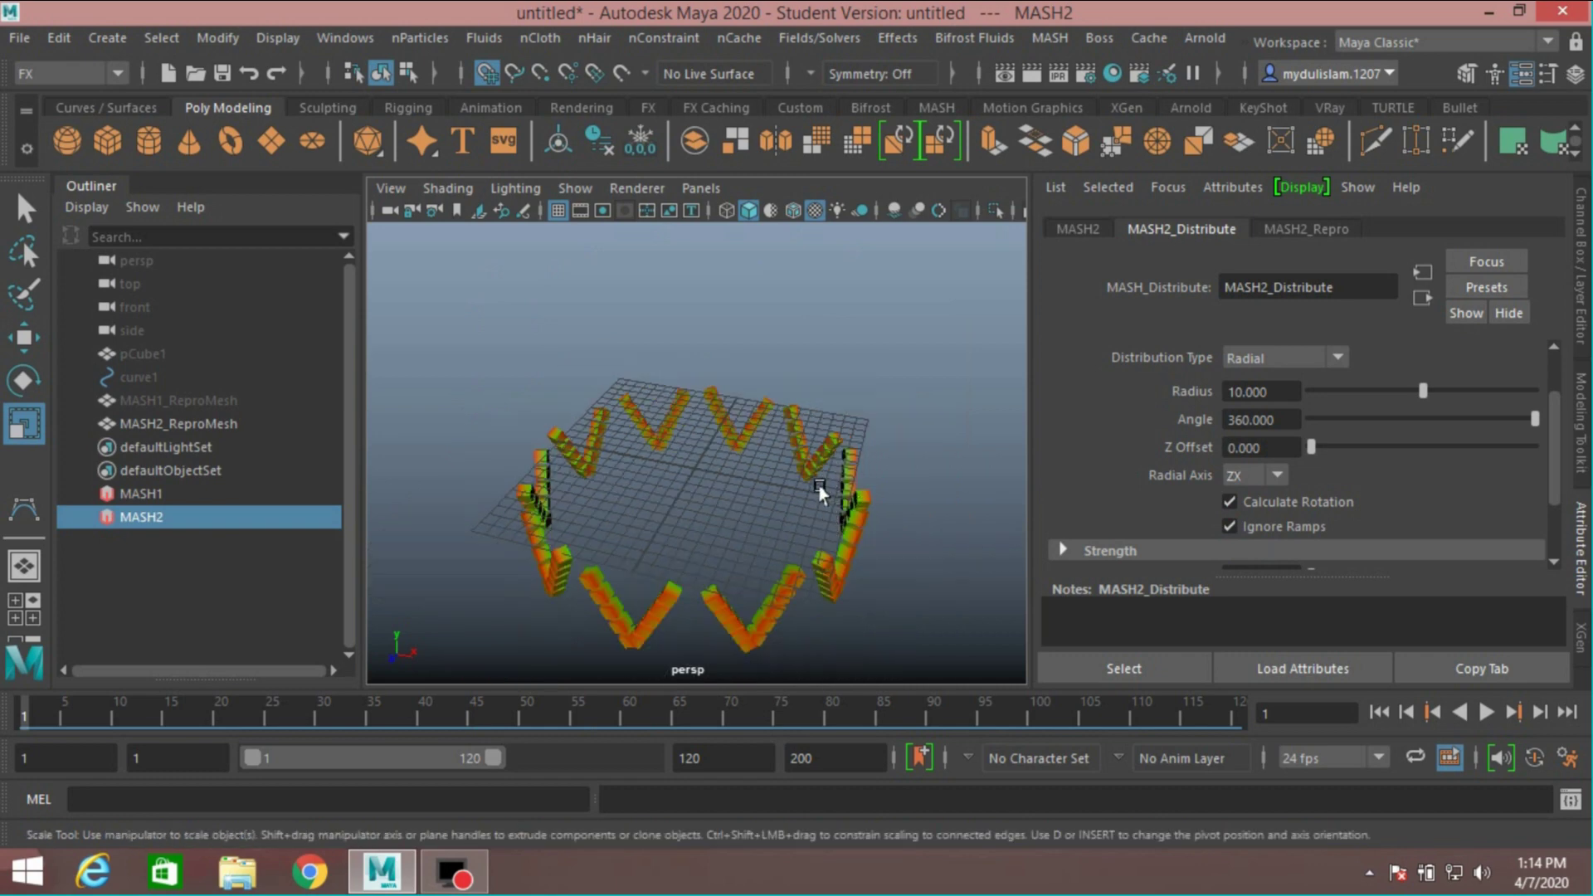
pyautogui.keyDown('alt'); pyautogui.moveTo(834, 490); pyautogui.dragTo(973, 334); pyautogui.keyUp('alt')
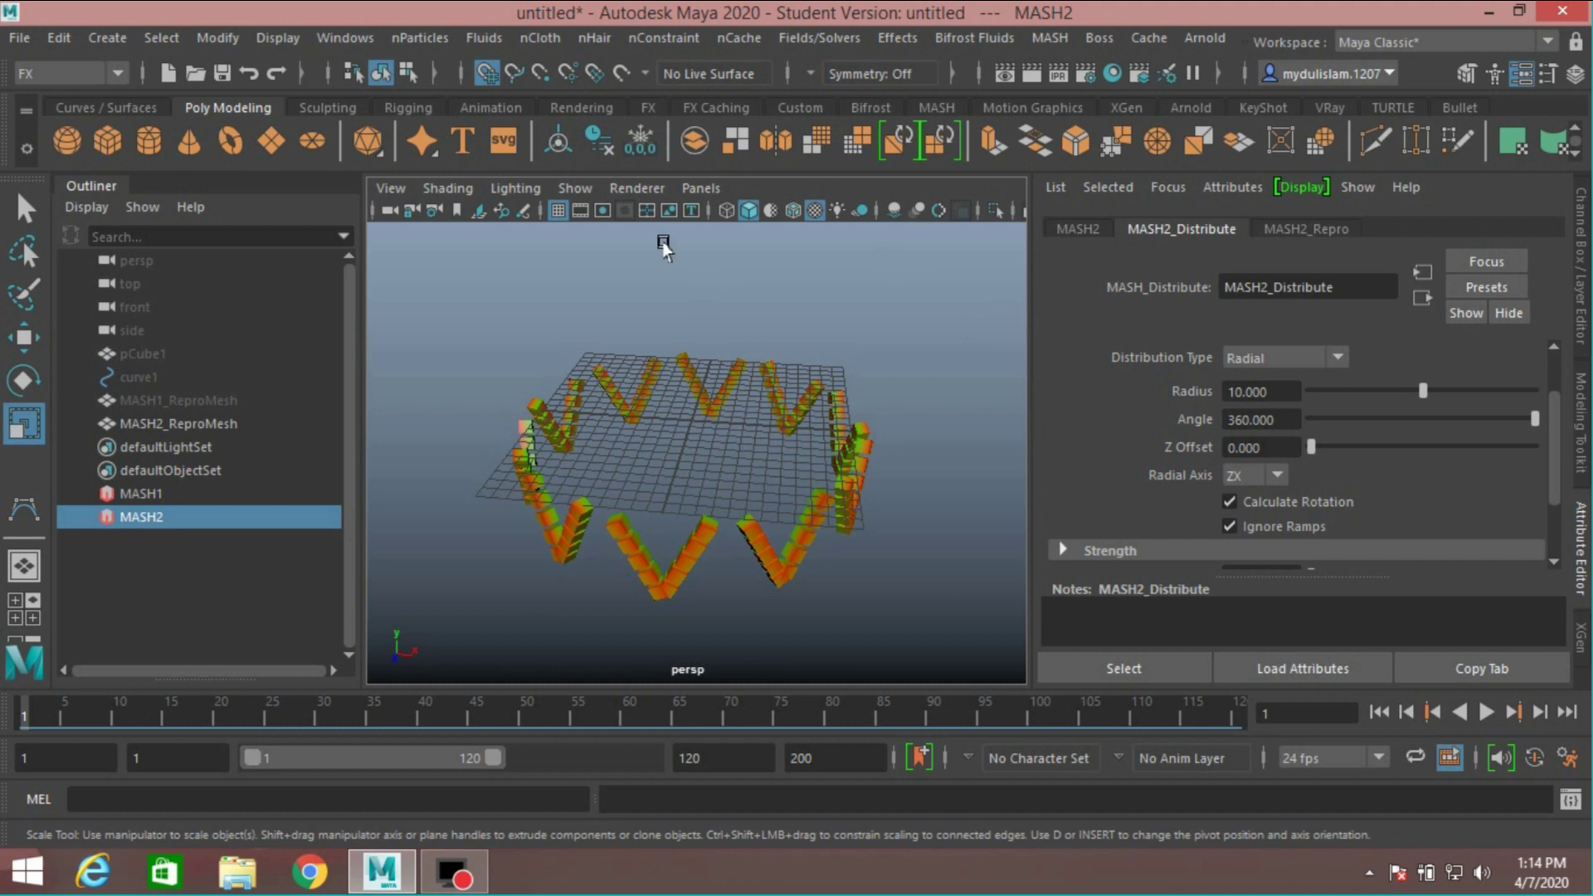
pyautogui.click(557, 210)
pyautogui.keyDown('alt'); pyautogui.moveTo(776, 353); pyautogui.dragTo(794, 392); pyautogui.keyUp('alt')
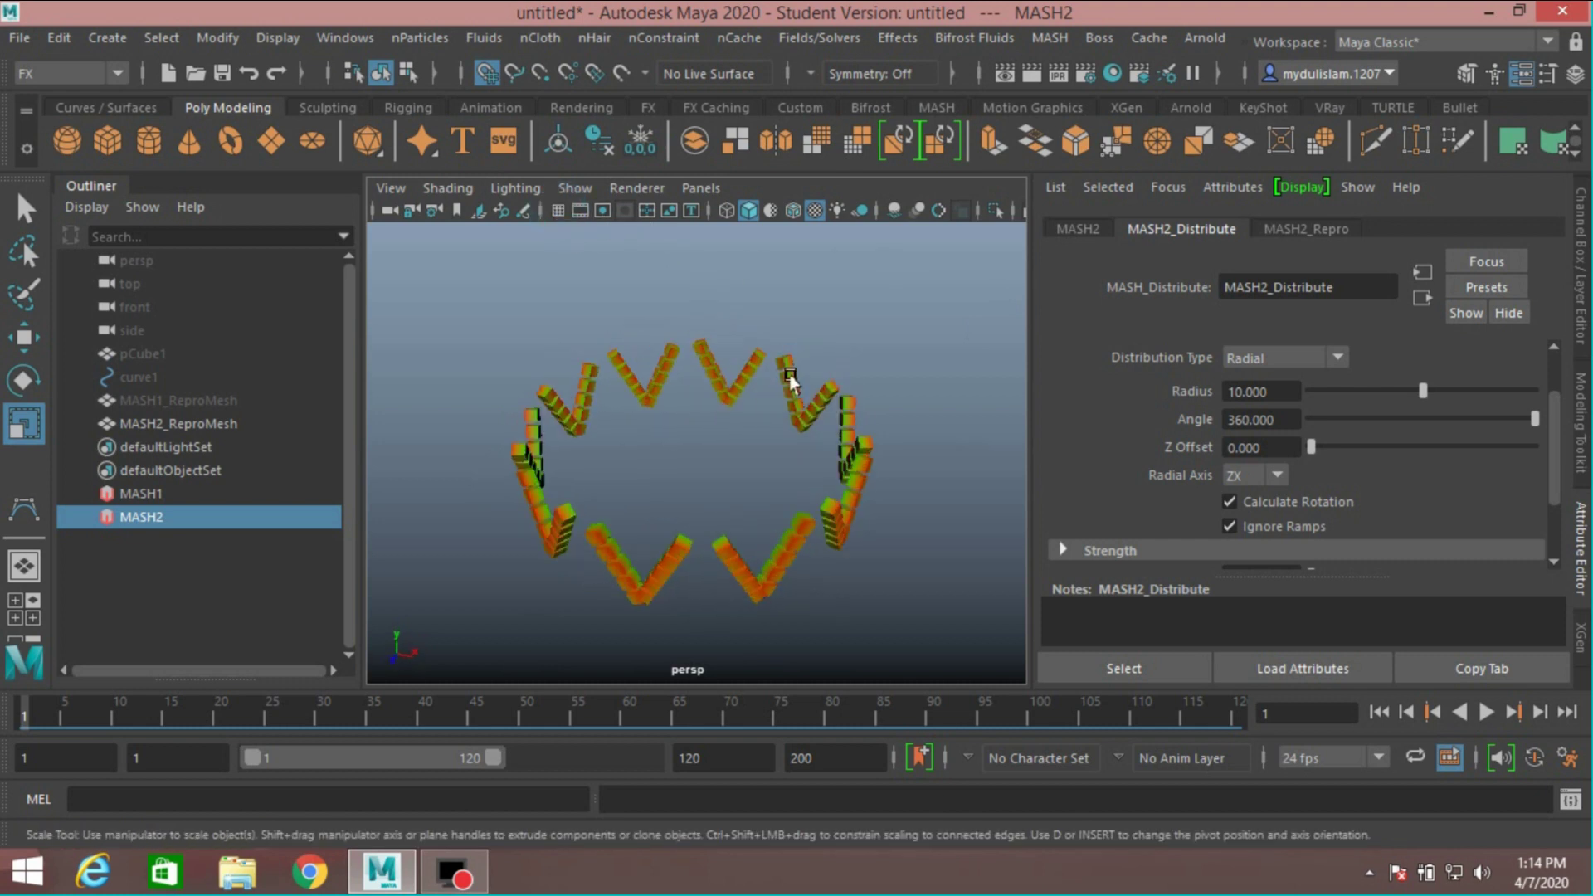
# Step: Add an Audio node to MASH2 and load file_example_WAV_5MG.wav from the Desktop
pyautogui.click(1060, 224)
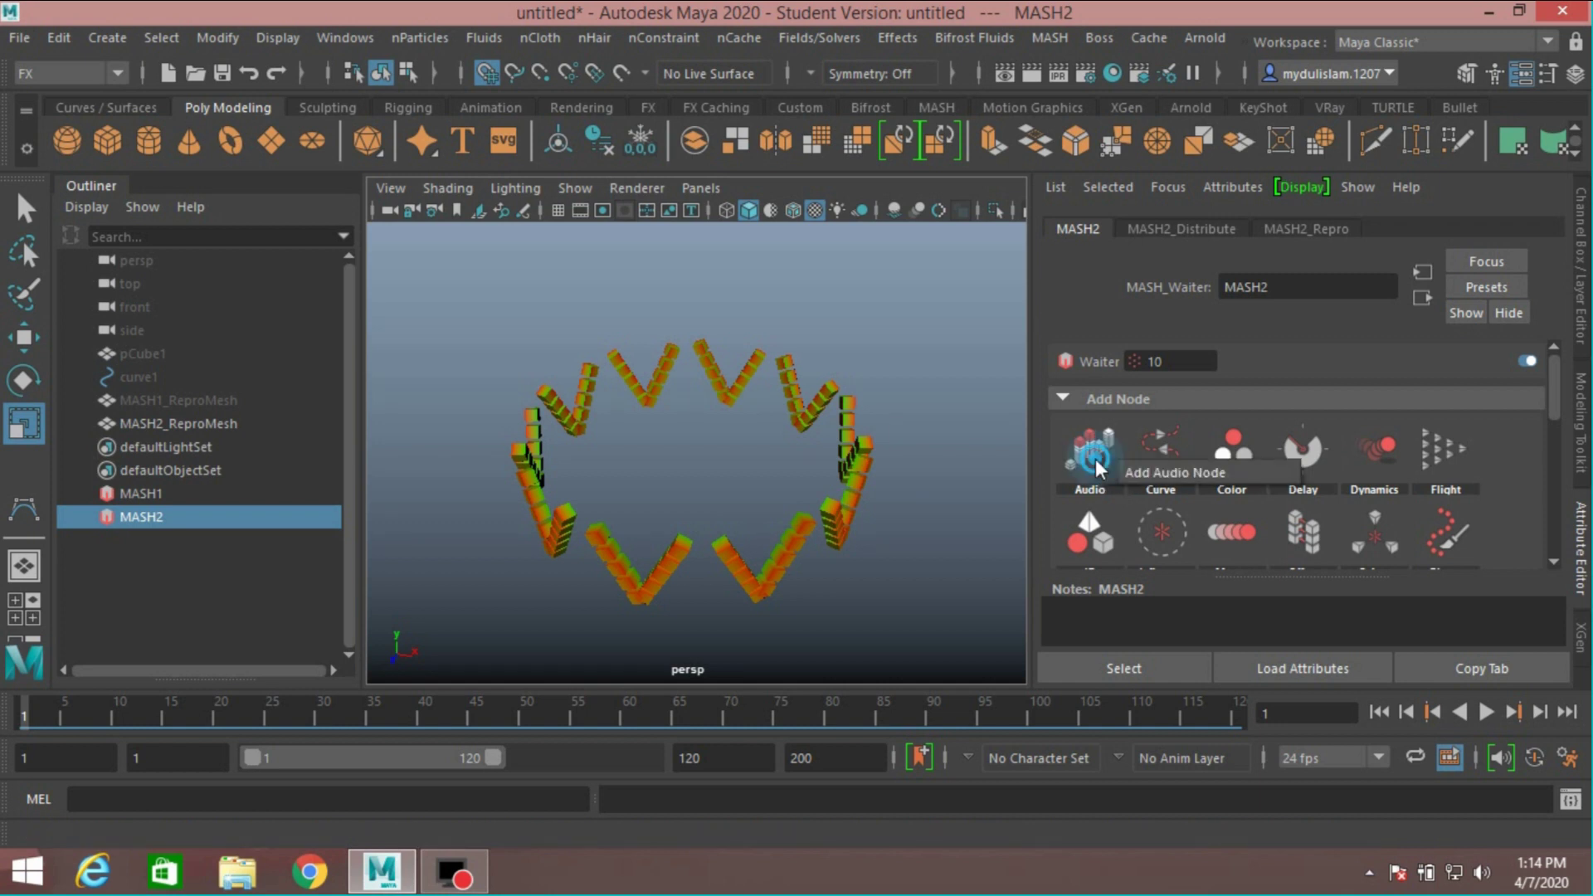
pyautogui.click(1123, 468)
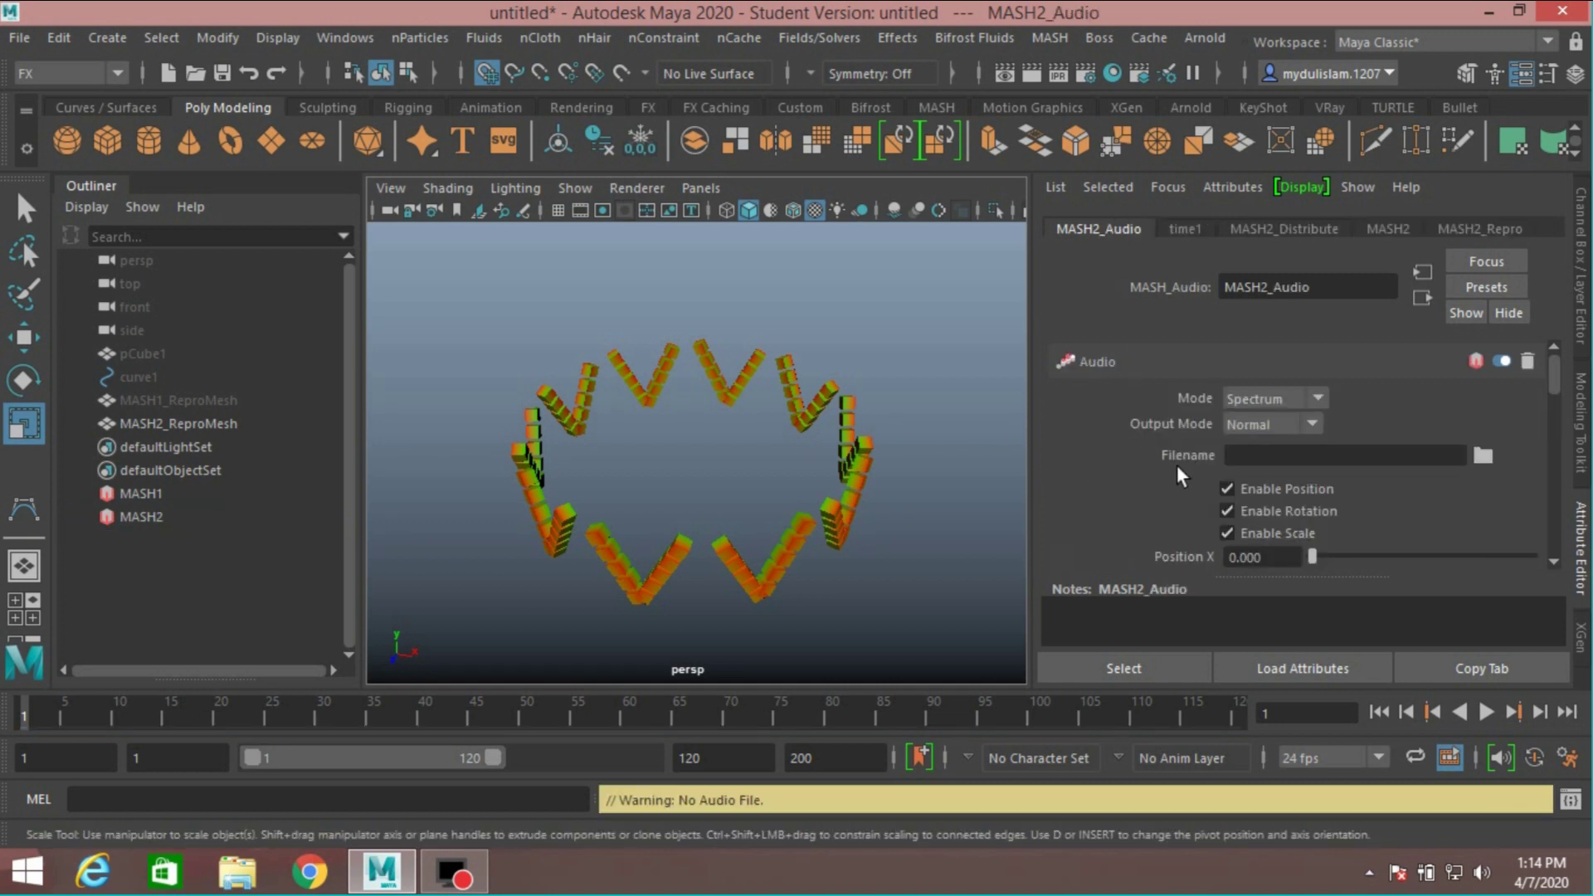
pyautogui.click(1482, 454)
pyautogui.click(560, 168)
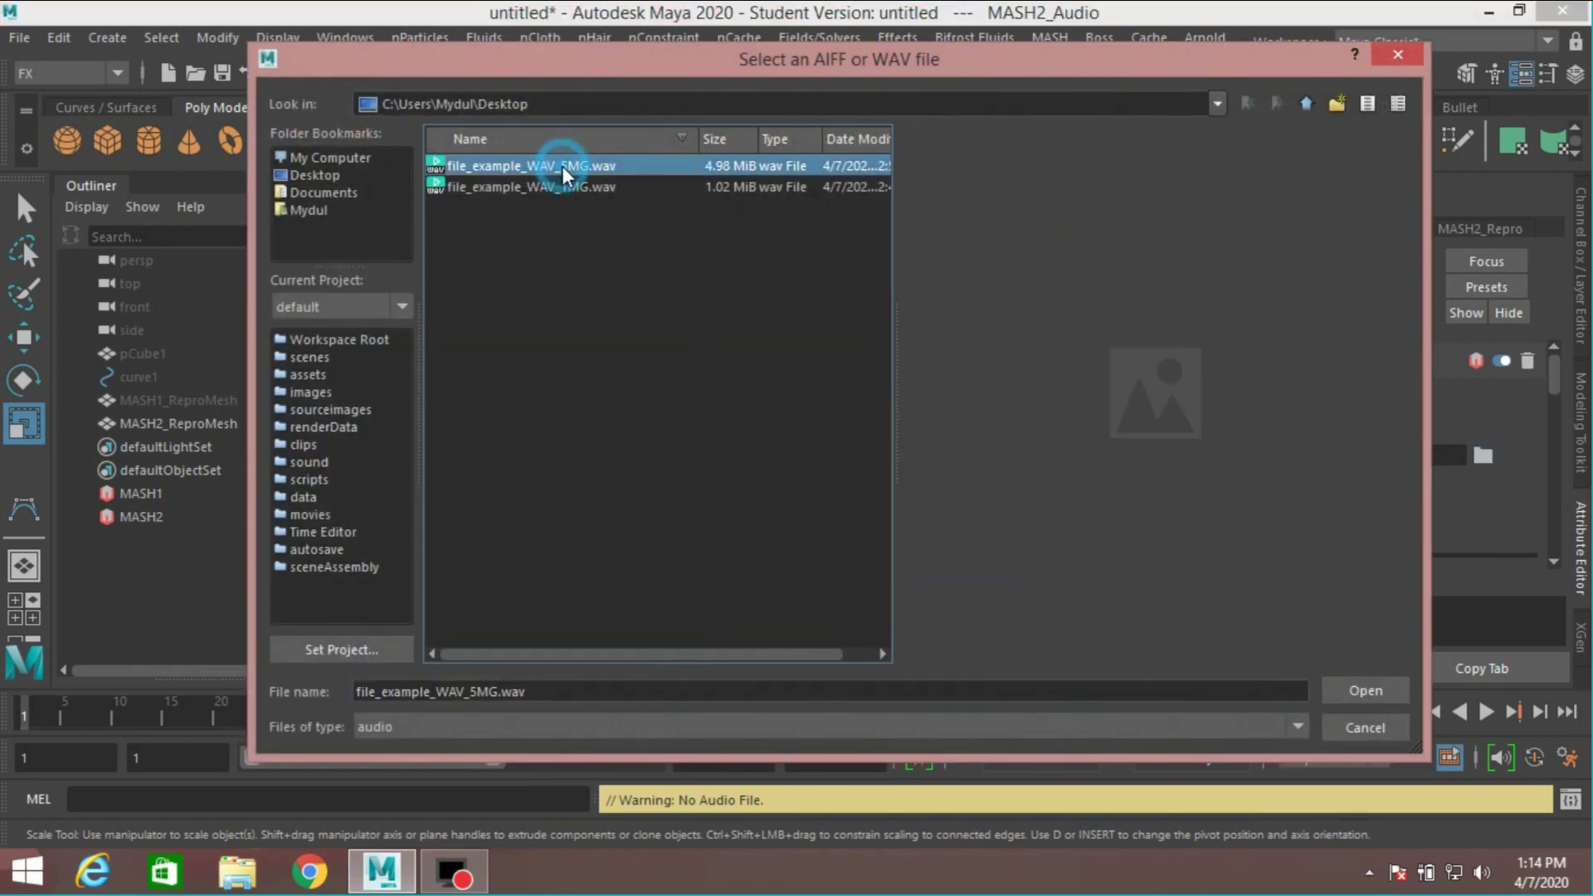
pyautogui.click(1346, 690)
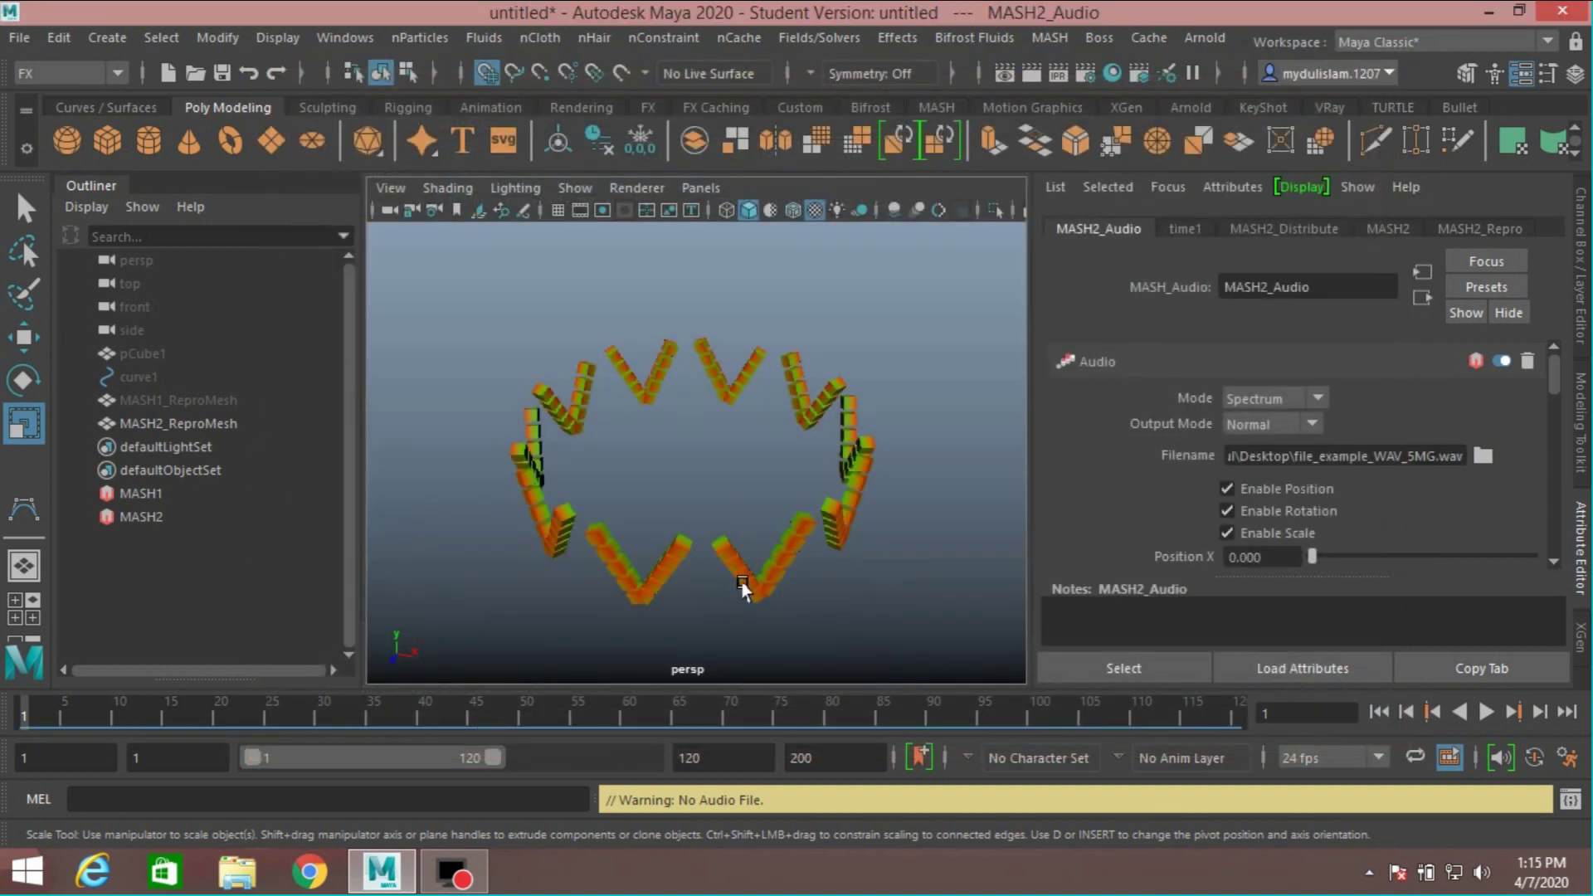
# Step: Extend the playback range to frame 200 and preview the audio animation
pyautogui.moveTo(491, 758); pyautogui.dragTo(670, 754)
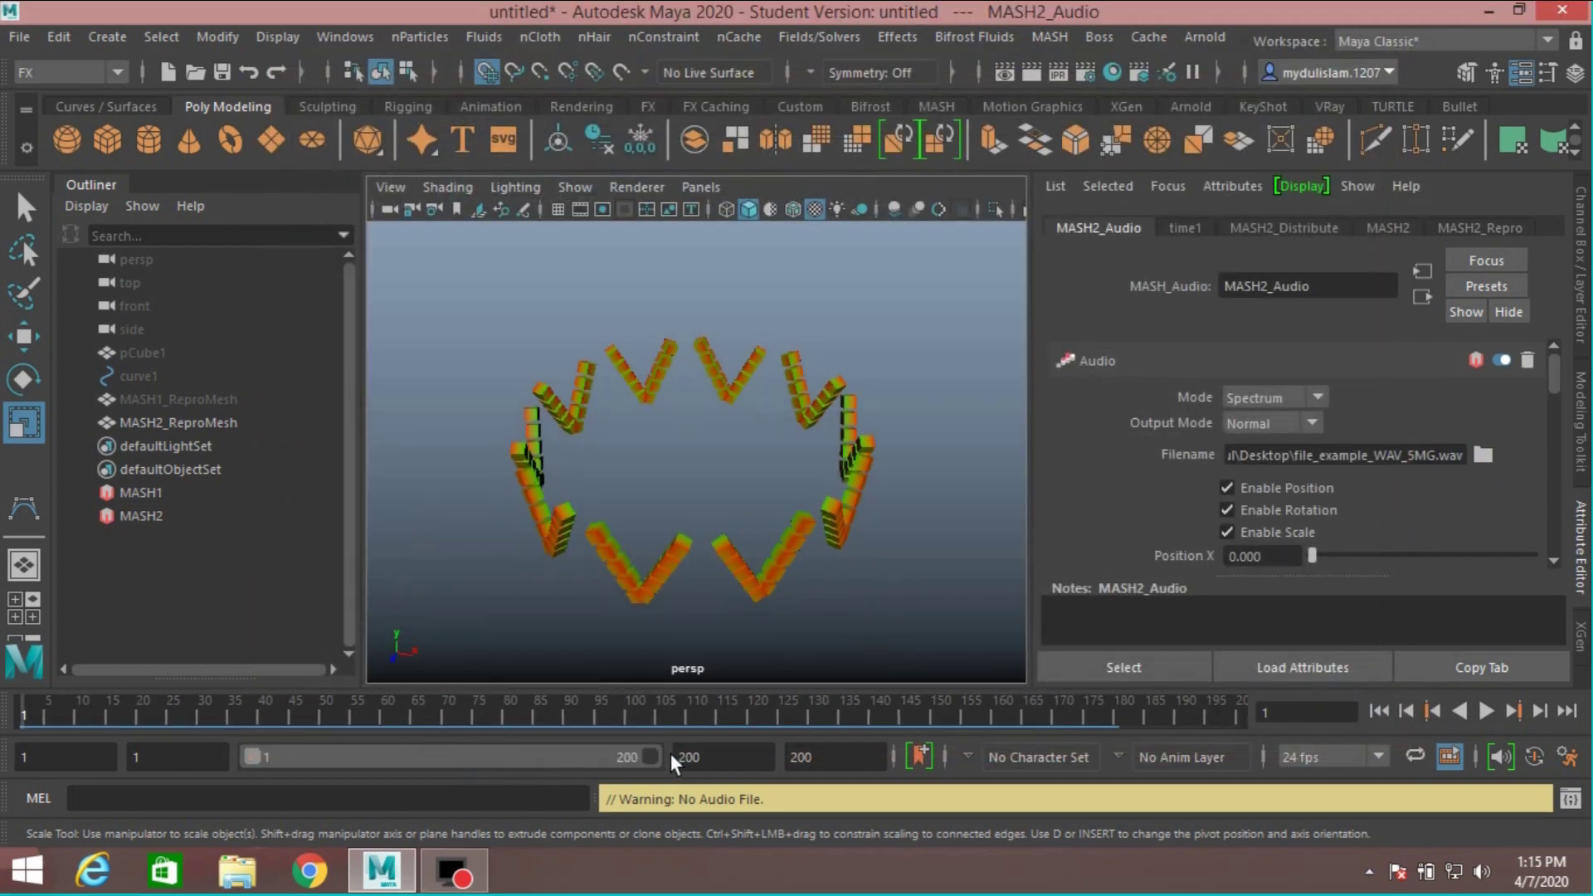
pyautogui.click(1485, 712)
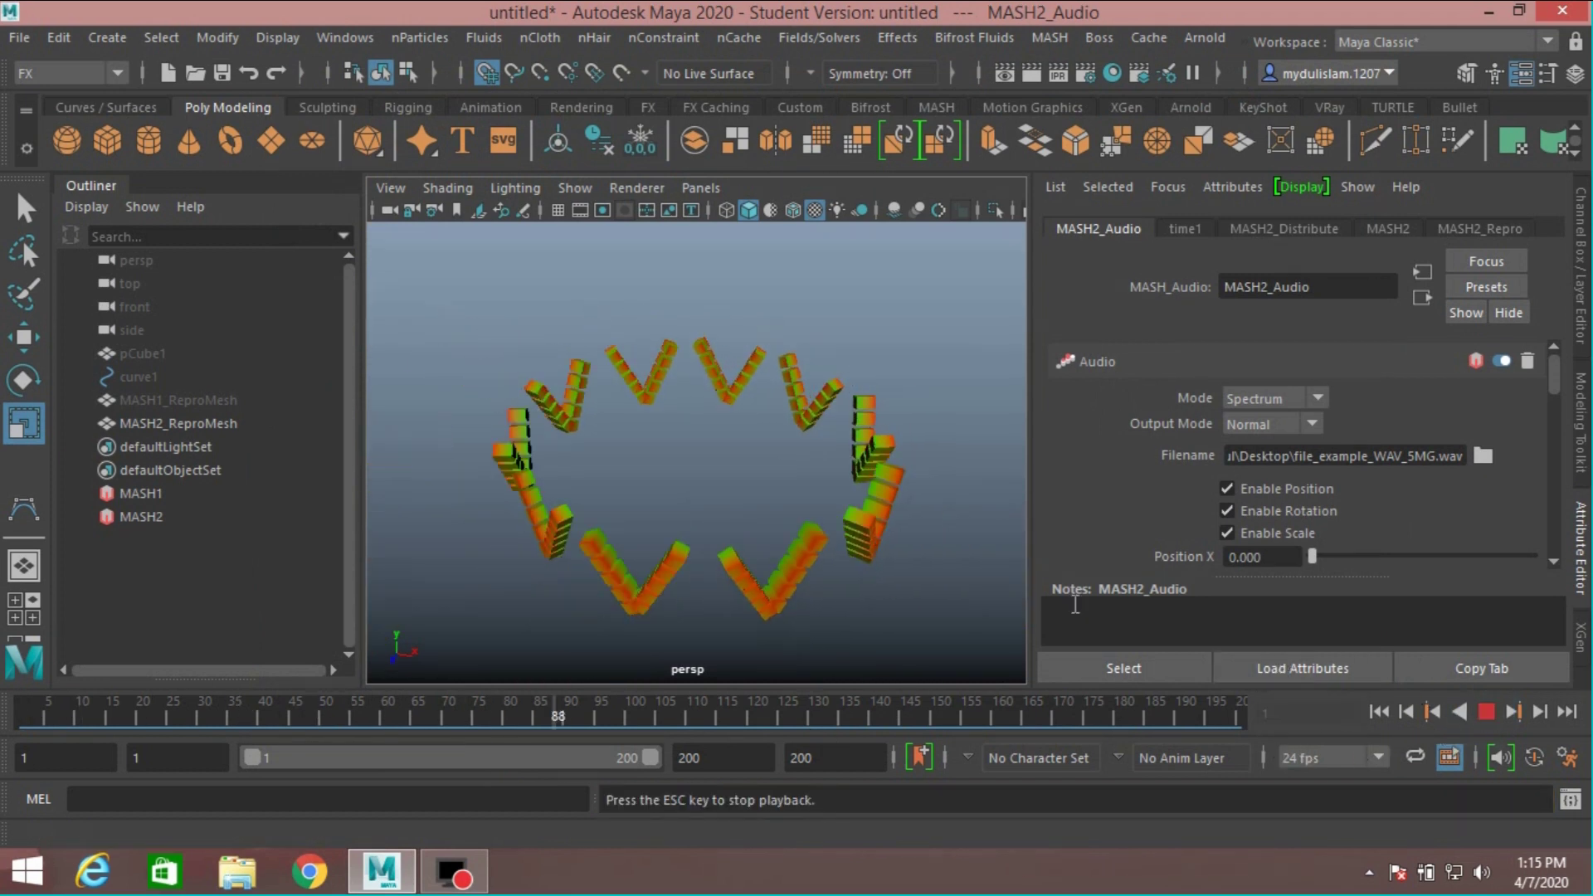
pyautogui.click(1480, 712)
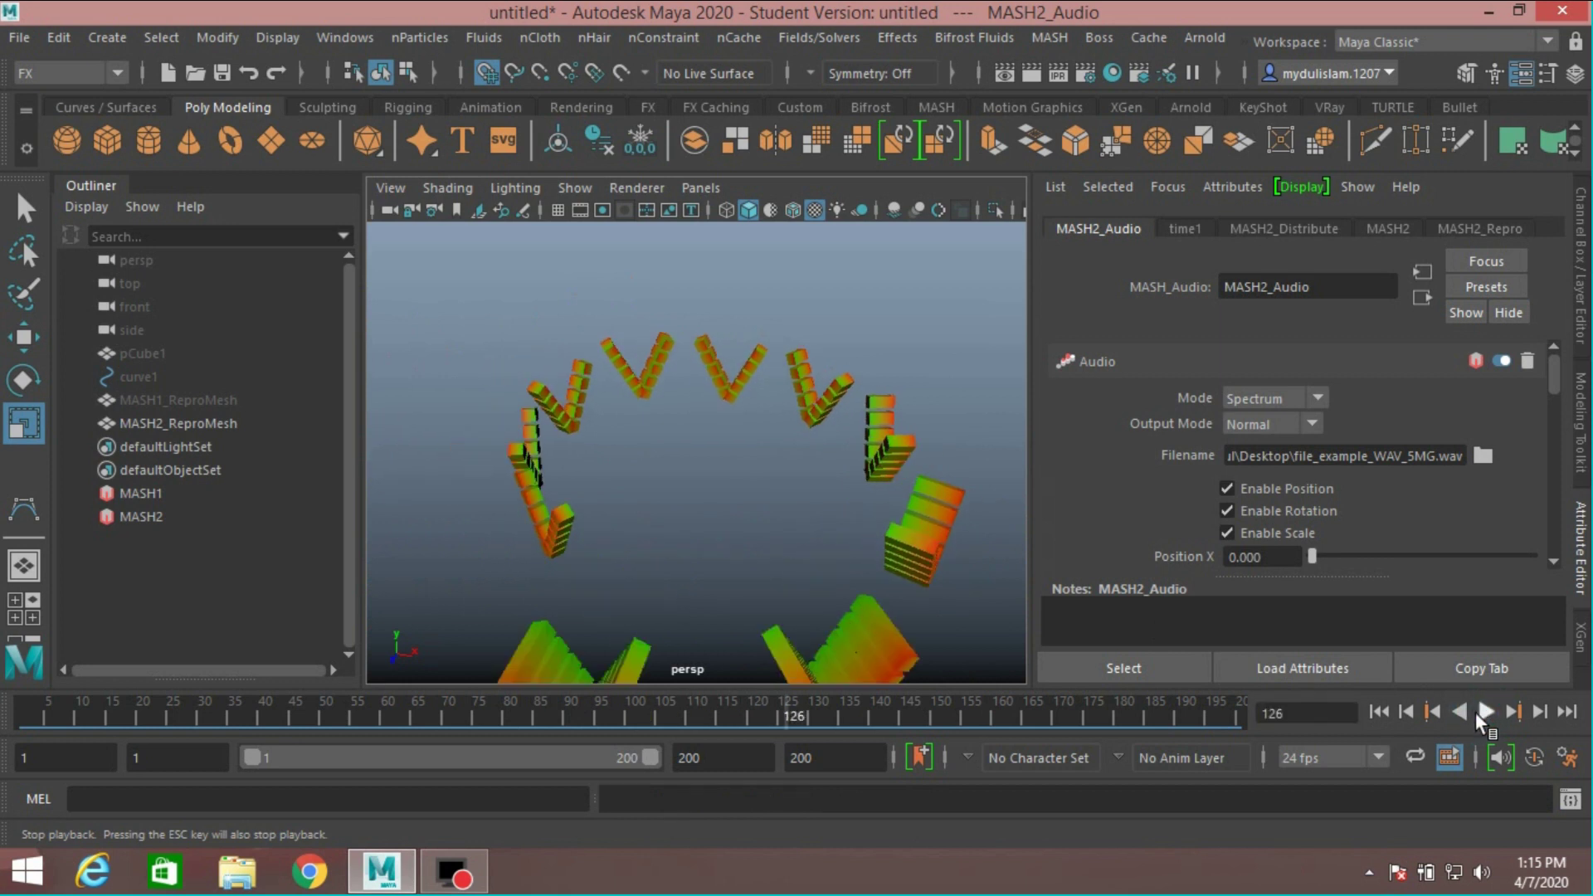
pyautogui.click(1379, 712)
# Step: Reset the Audio node's Scale Y to 0, then preview Scale Z at 40 and reset it to 0
pyautogui.scroll(-5, 1186, 522)
pyautogui.scroll(-1, 1183, 523)
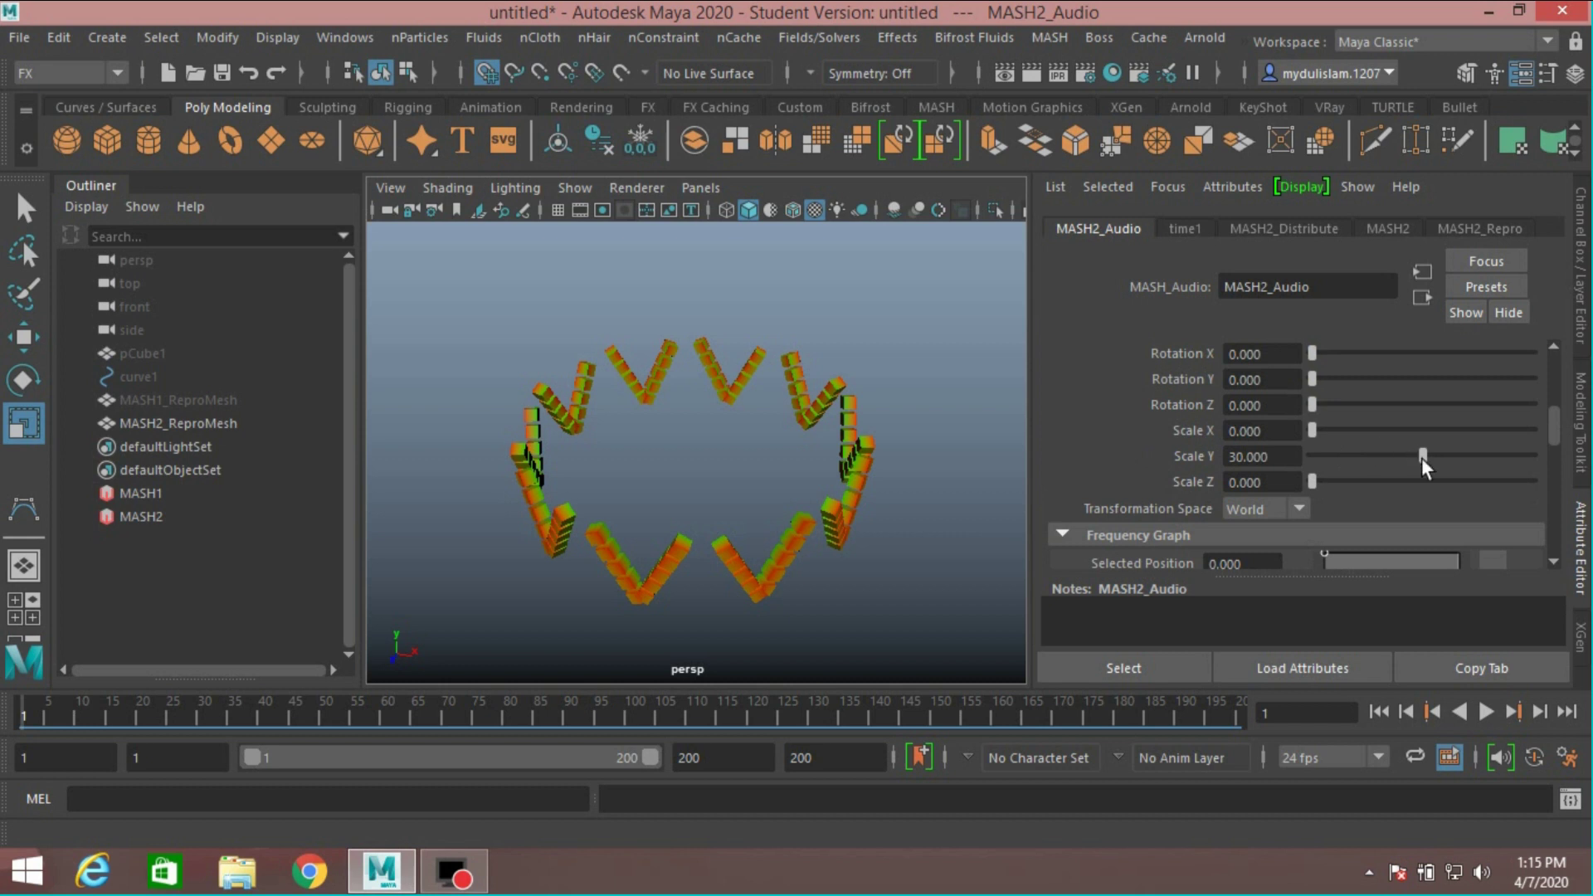
pyautogui.moveTo(1422, 455); pyautogui.dragTo(1427, 495)
pyautogui.click(1261, 482)
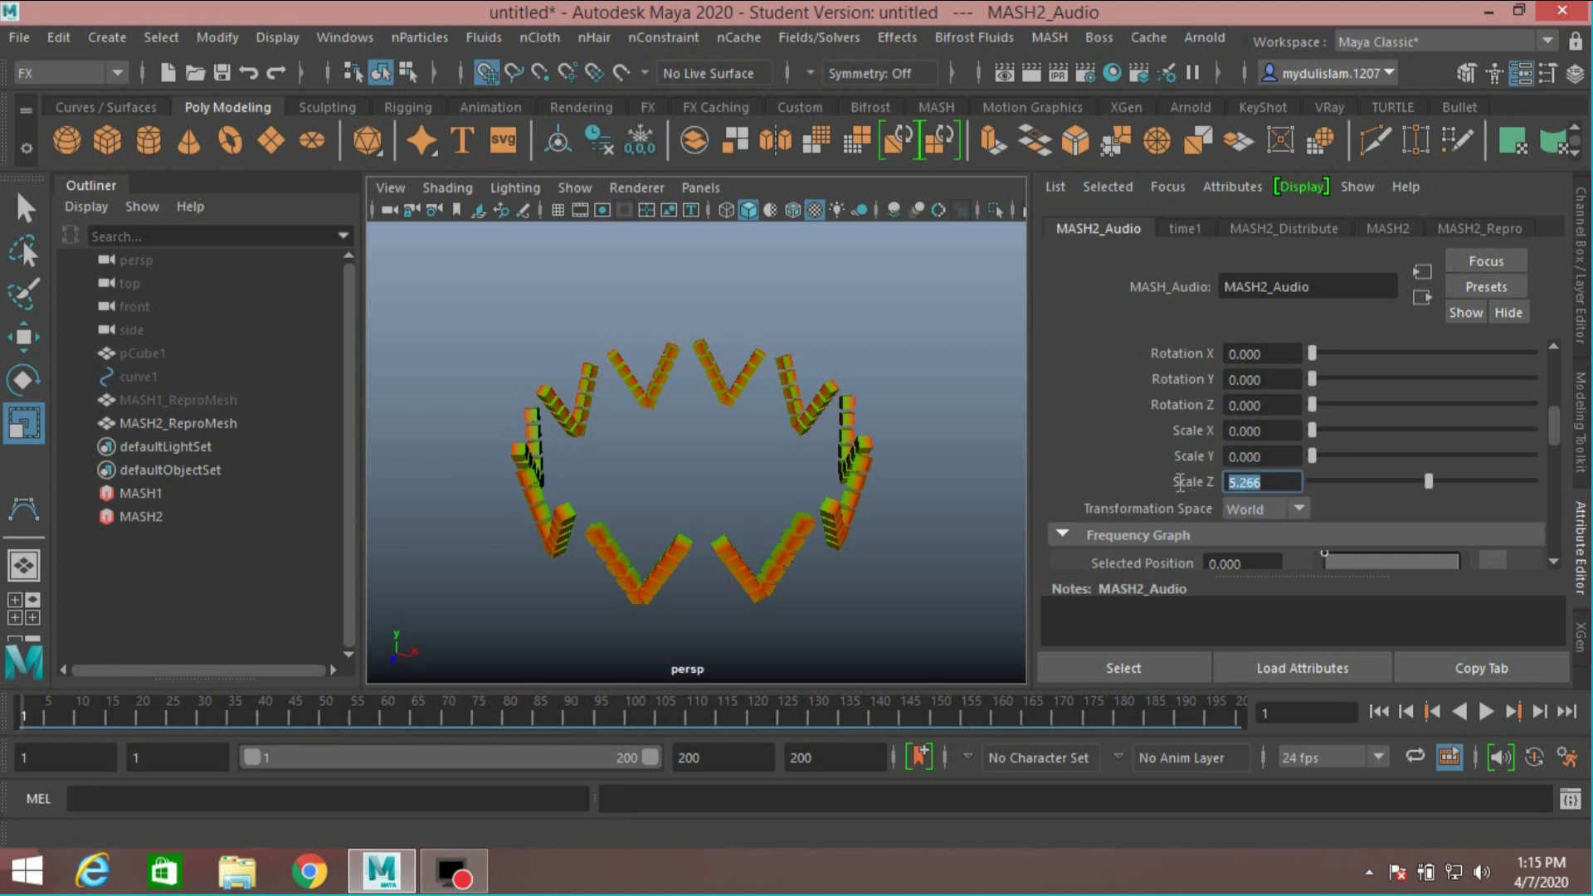
pyautogui.write('40')
pyautogui.press('Return')
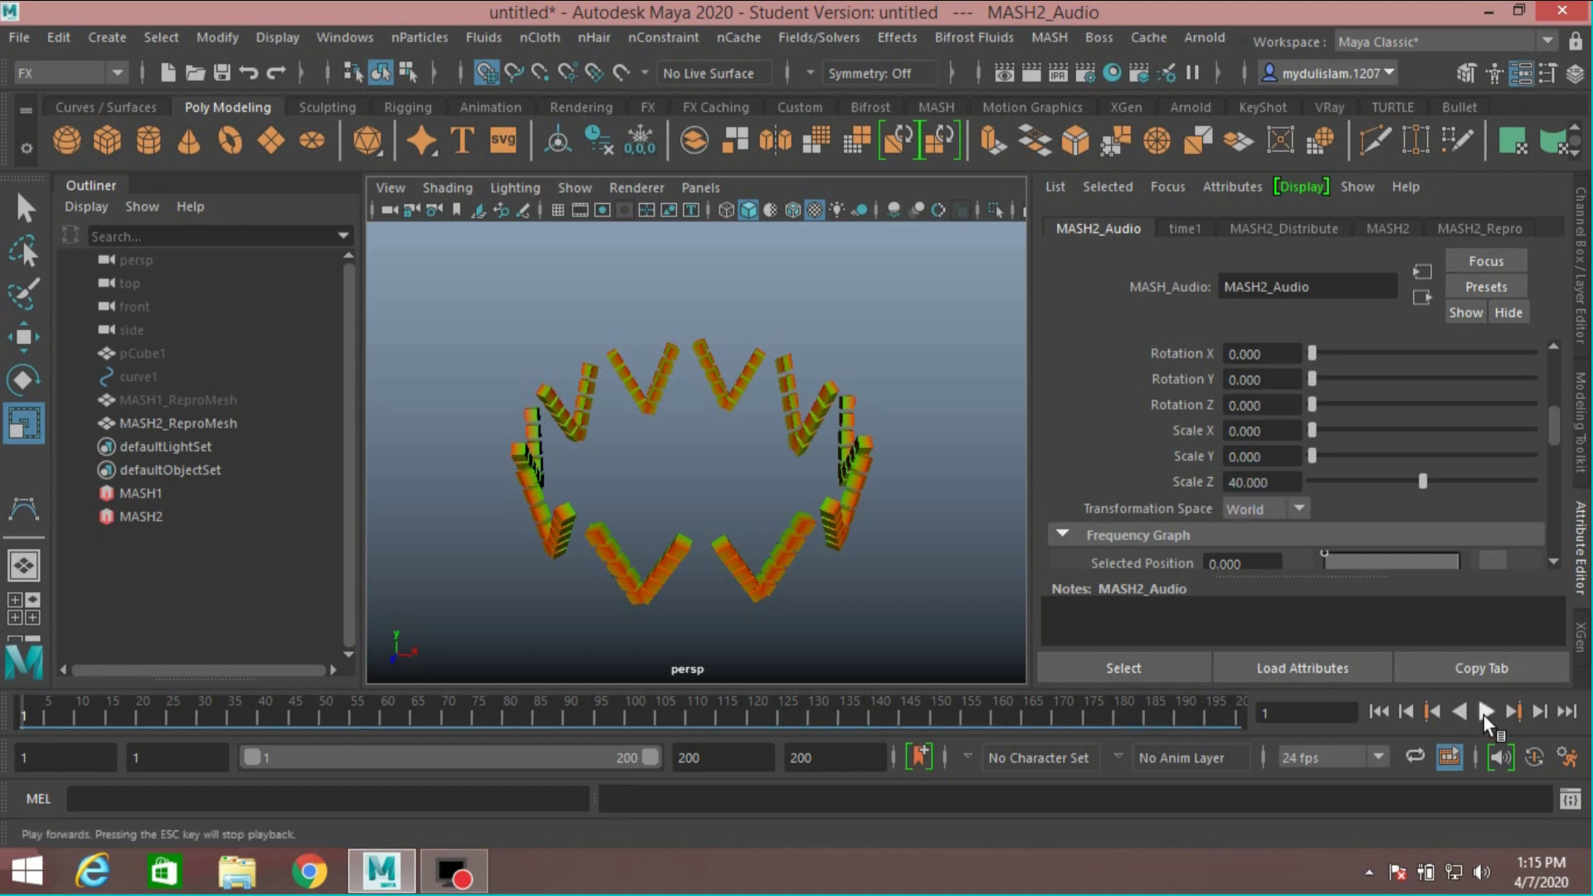
pyautogui.click(1485, 712)
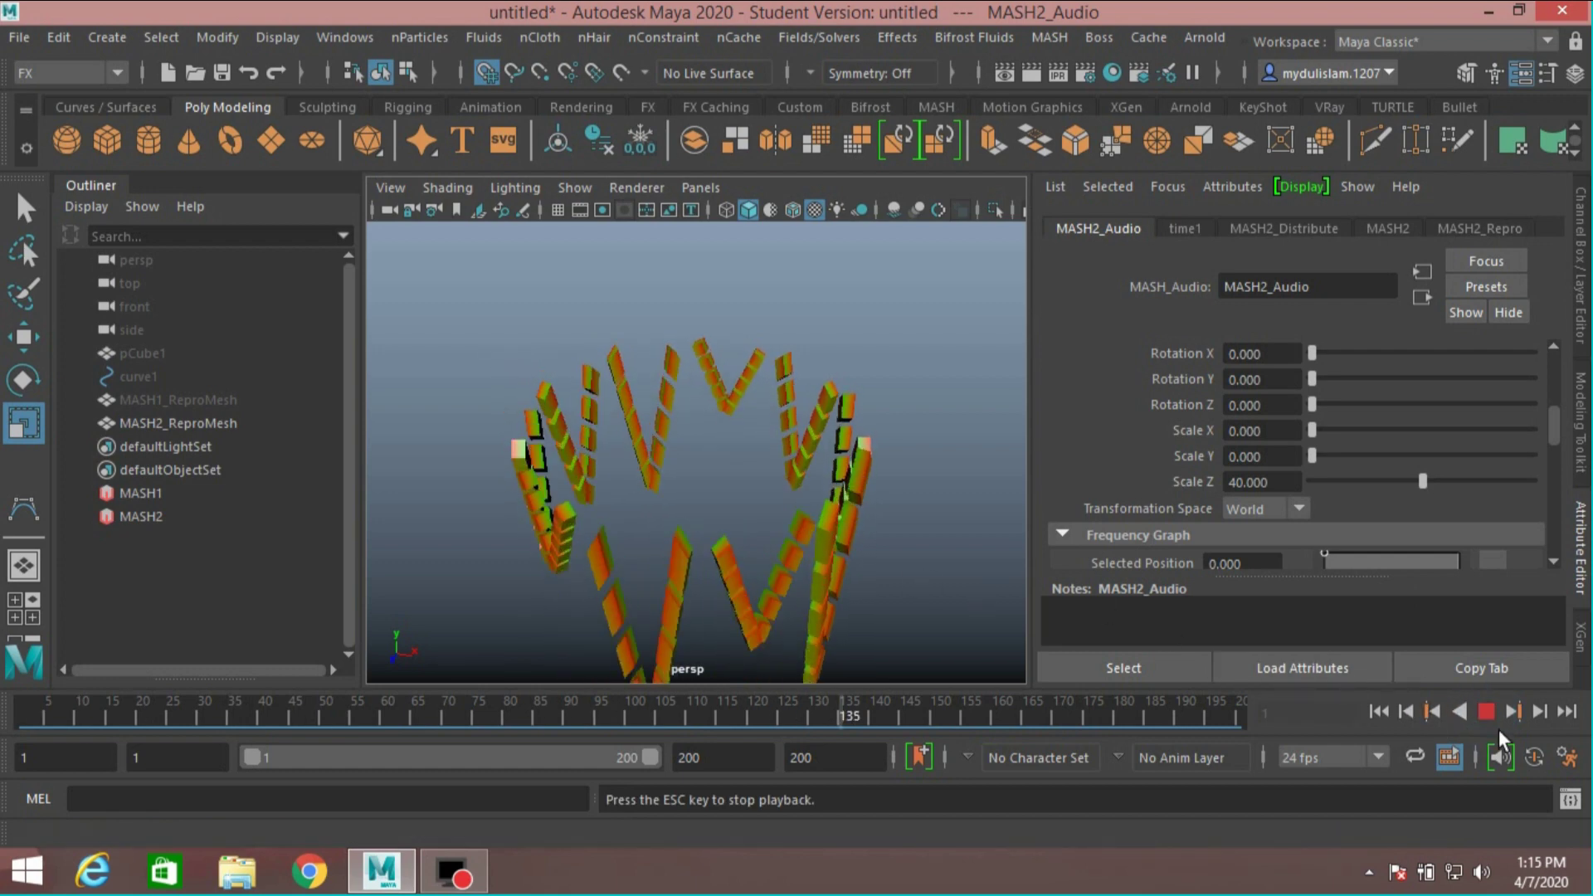
pyautogui.click(1485, 711)
pyautogui.moveTo(1422, 481); pyautogui.dragTo(1196, 501)
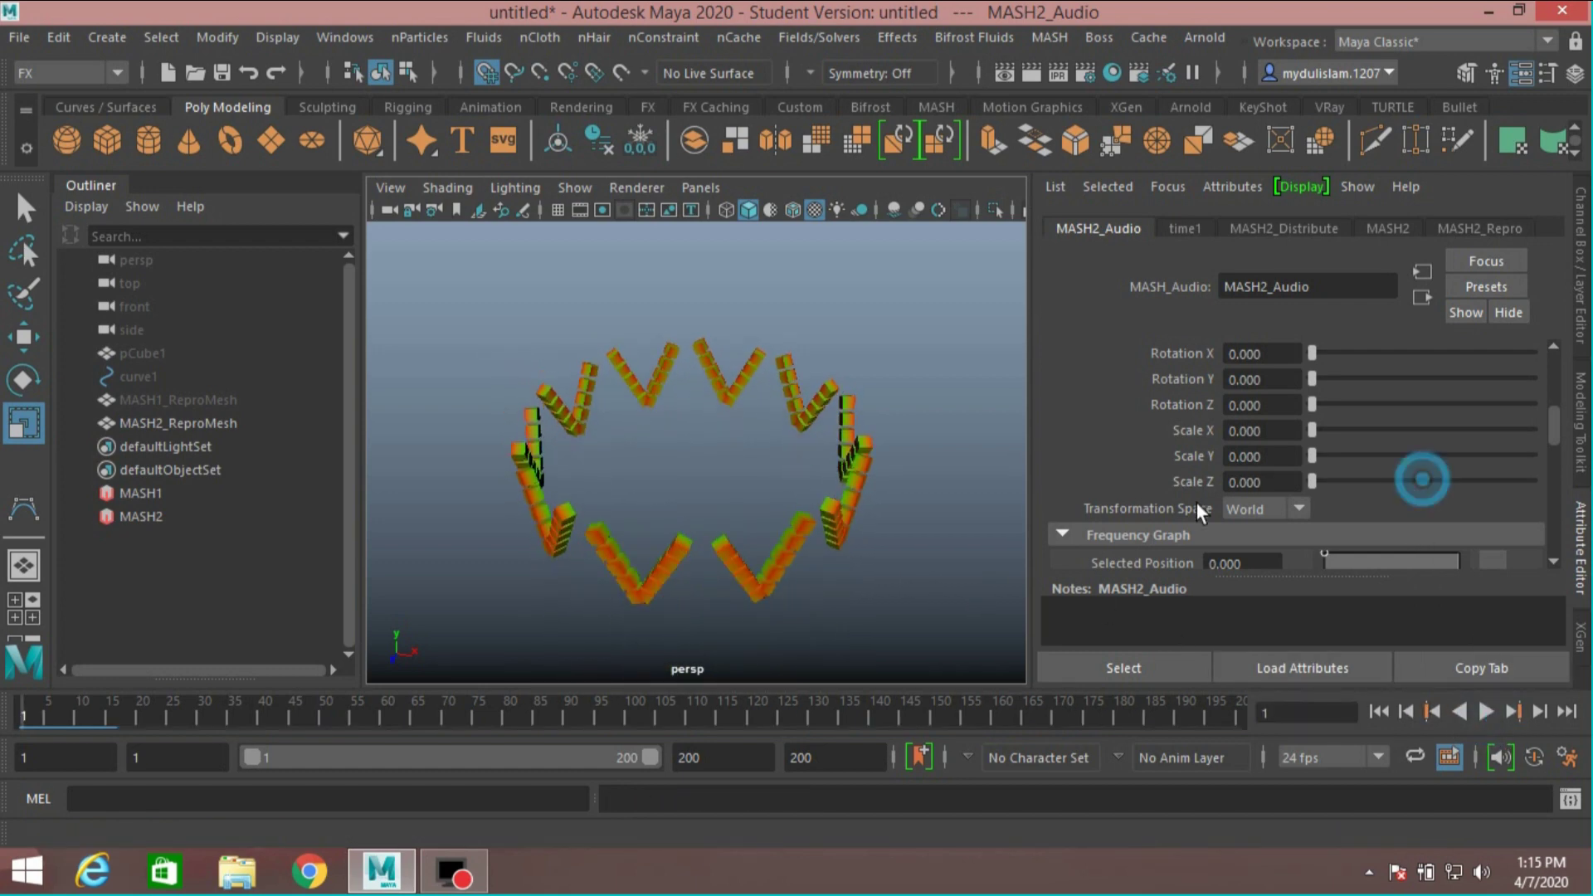
# Step: Preview the Audio node's Scale X at 40, then reset it to 0
pyautogui.moveTo(1309, 430); pyautogui.dragTo(1533, 429)
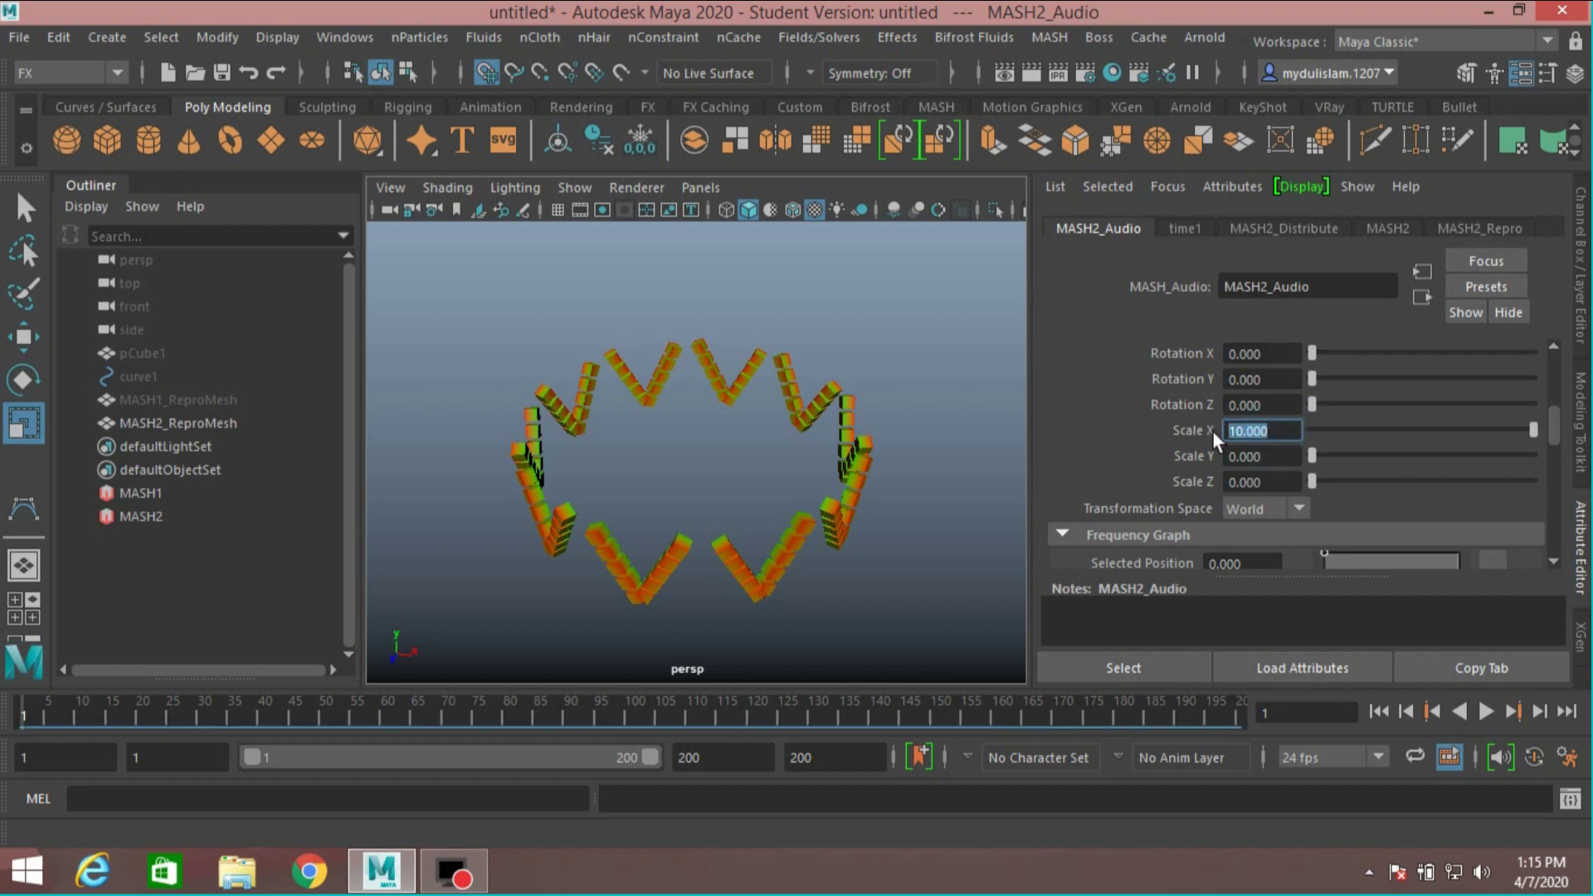
pyautogui.write('40')
pyautogui.press('Return')
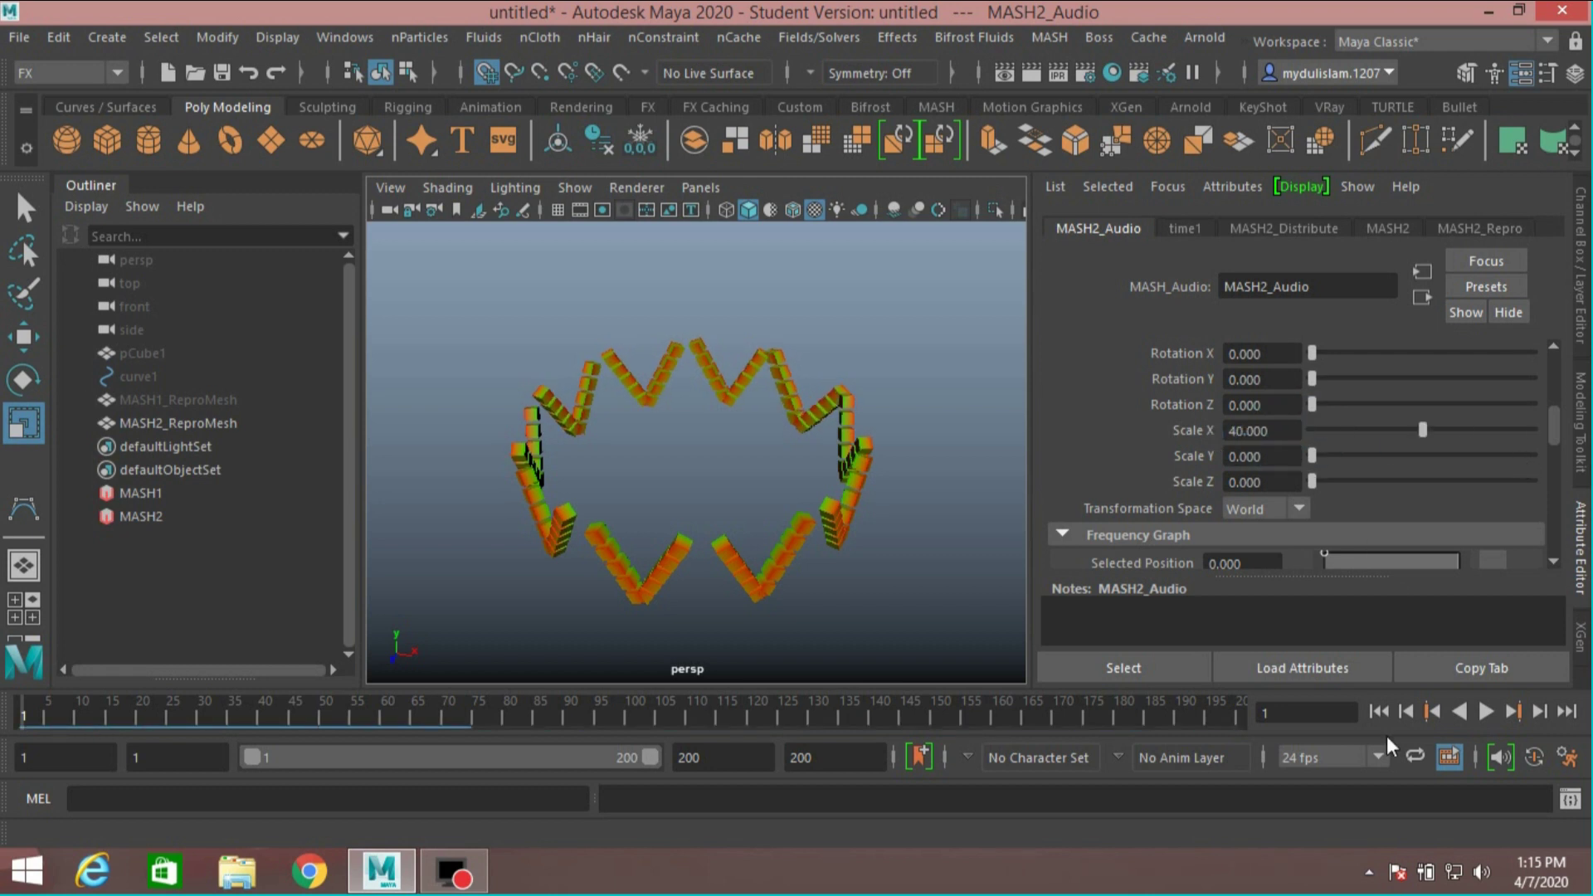
pyautogui.click(1480, 712)
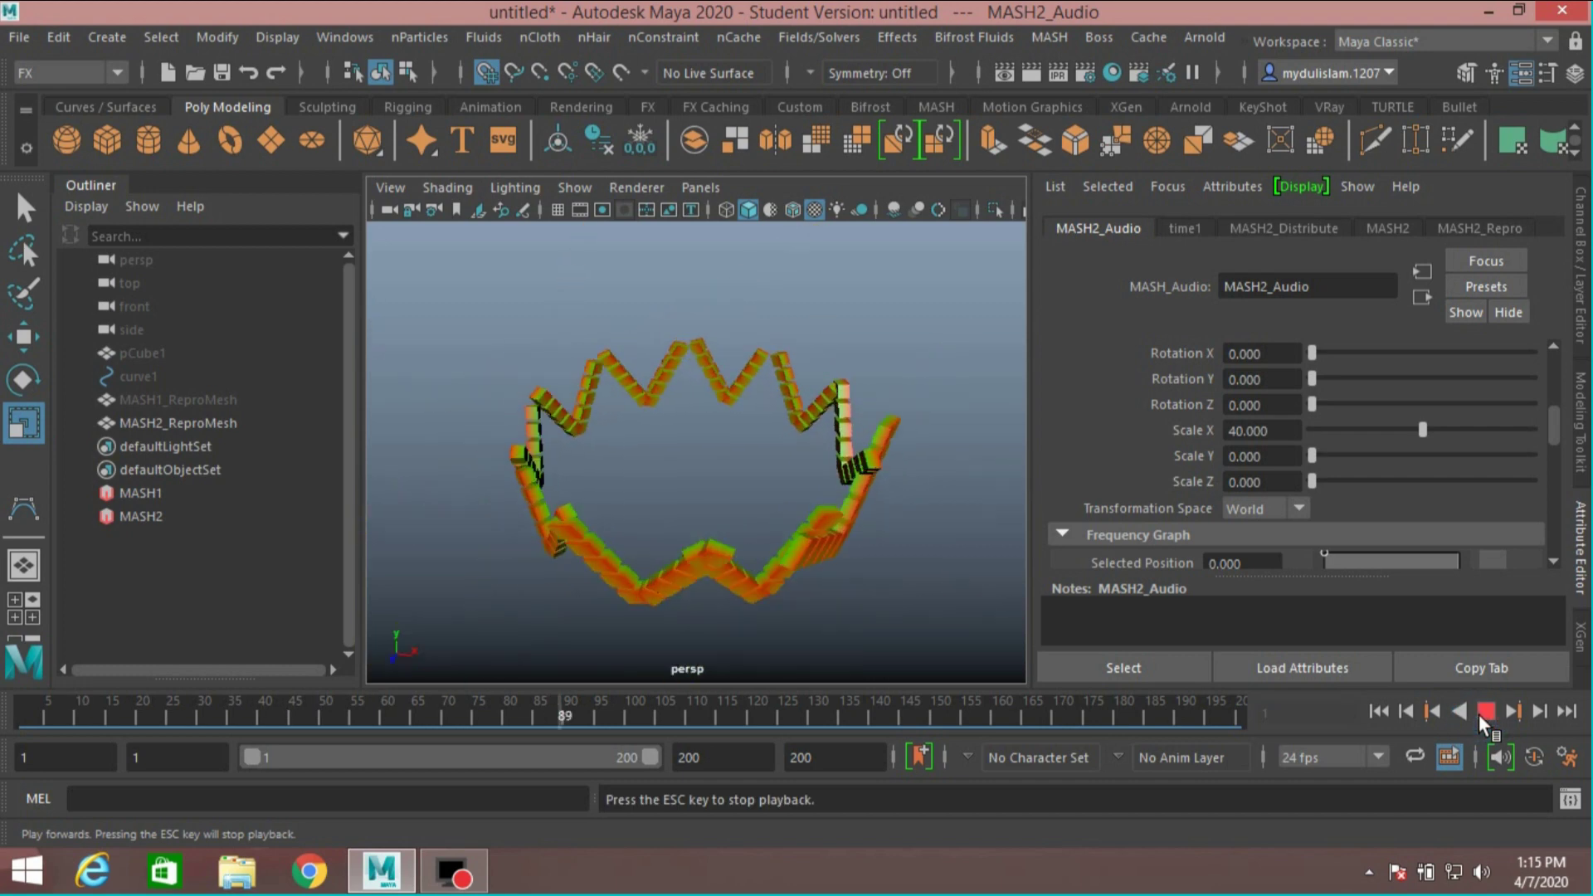
pyautogui.click(1480, 712)
pyautogui.moveTo(1416, 433); pyautogui.dragTo(1213, 440)
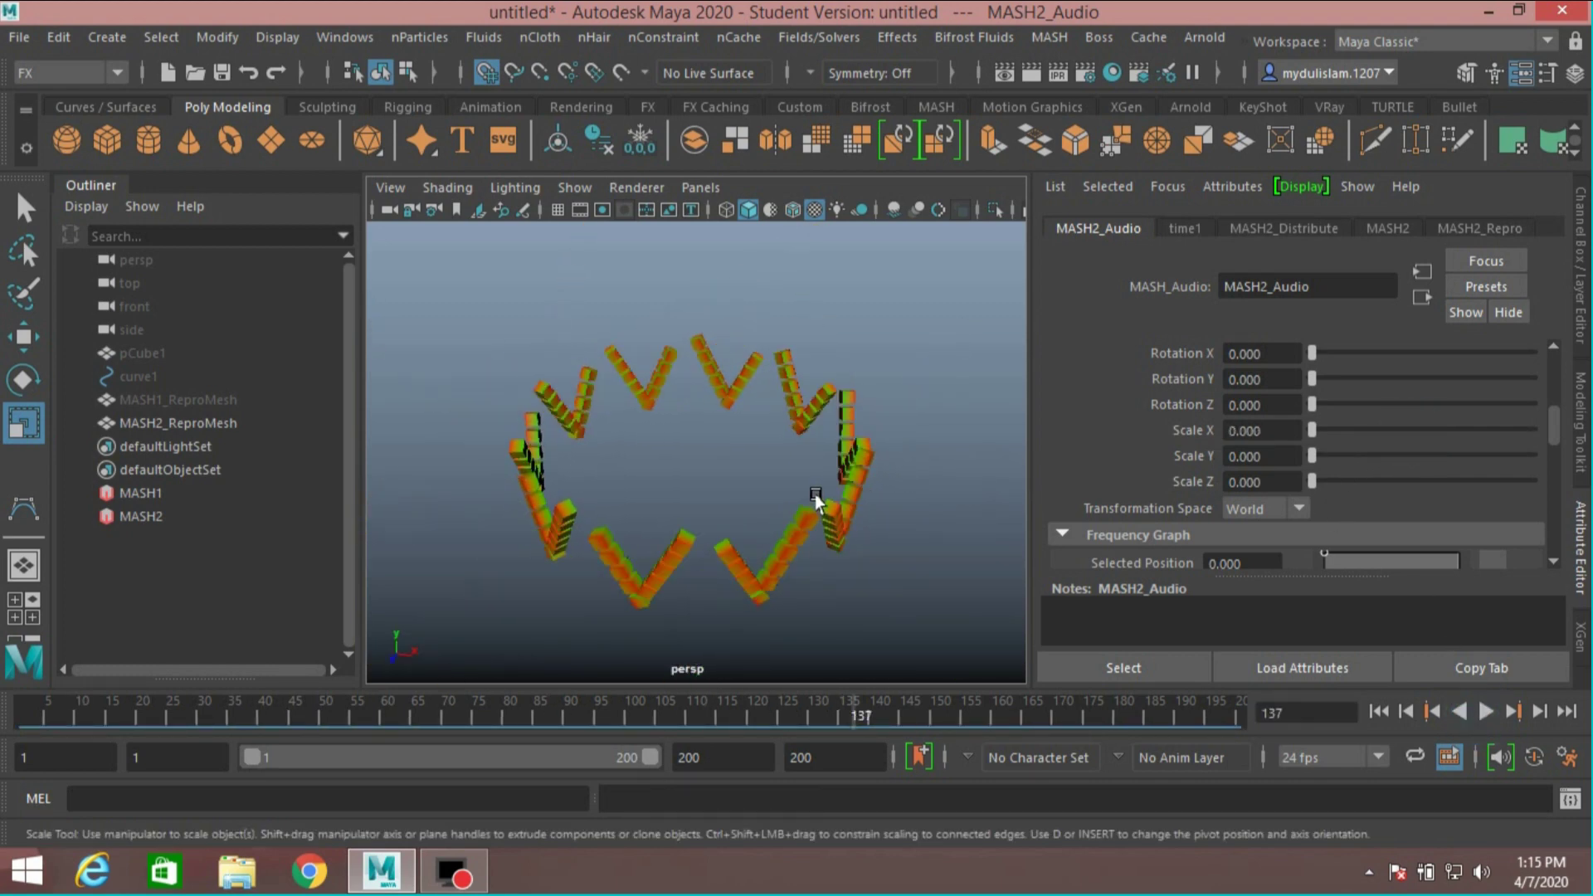
# Step: Set MASH2_Audio Scale Z to 40 and play back to watch the cube chains stretch
pyautogui.keyDown('alt'); pyautogui.moveTo(828, 545); pyautogui.dragTo(846, 407); pyautogui.keyUp('alt')
pyautogui.moveTo(835, 498)
pyautogui.keyDown('alt'); pyautogui.mouseDown()
pyautogui.moveTo(833, 526)
pyautogui.moveTo(839, 491)
pyautogui.mouseUp(); pyautogui.keyUp('alt')
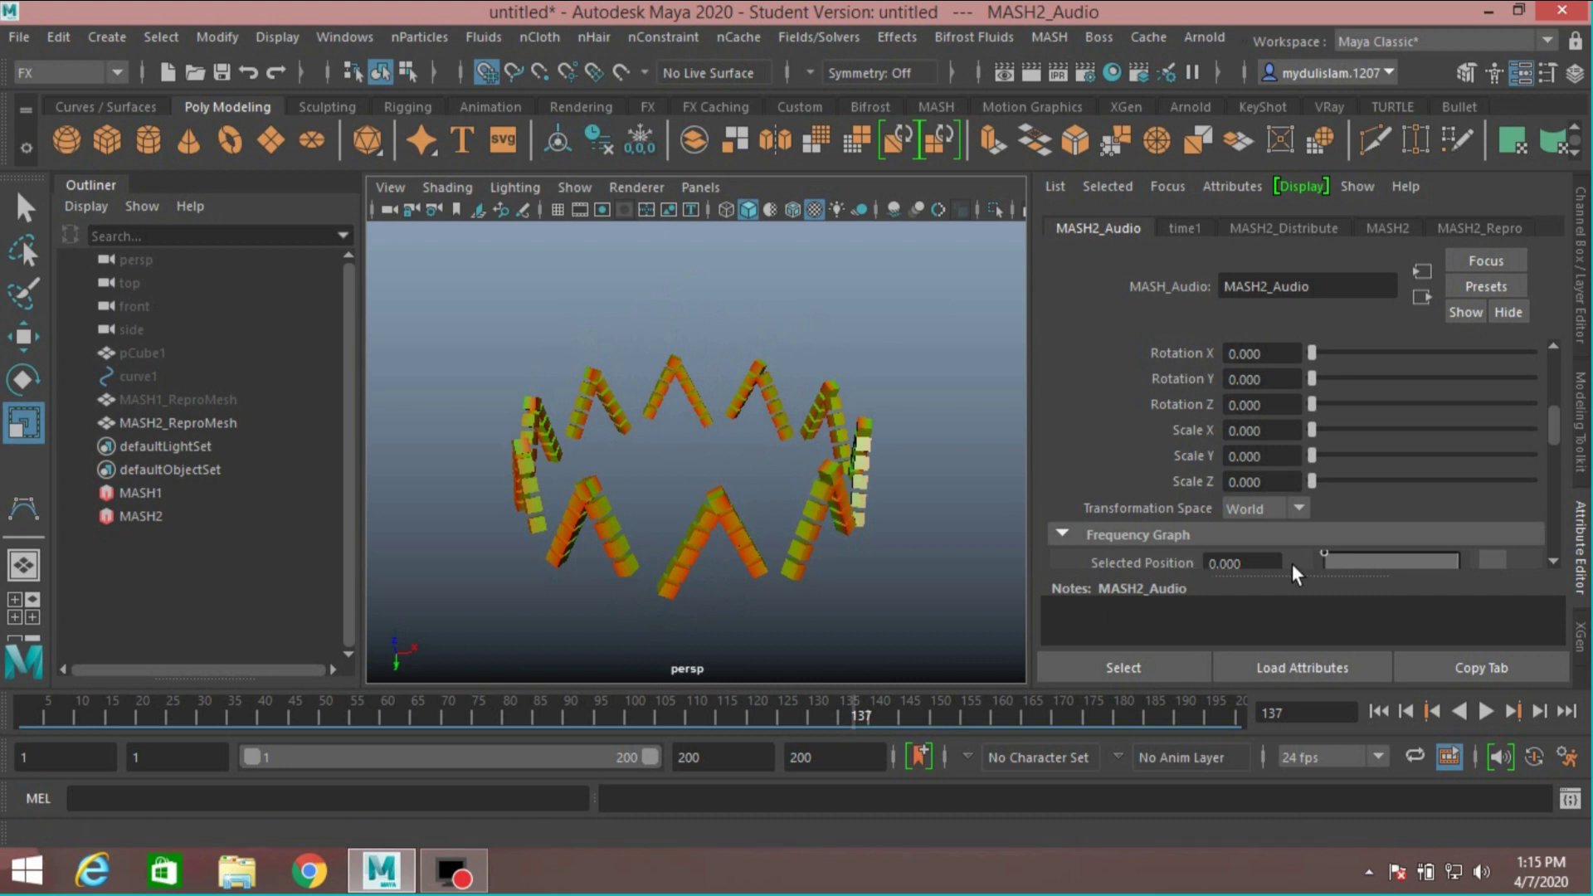
pyautogui.click(1275, 479)
pyautogui.write('40')
pyautogui.press('Return')
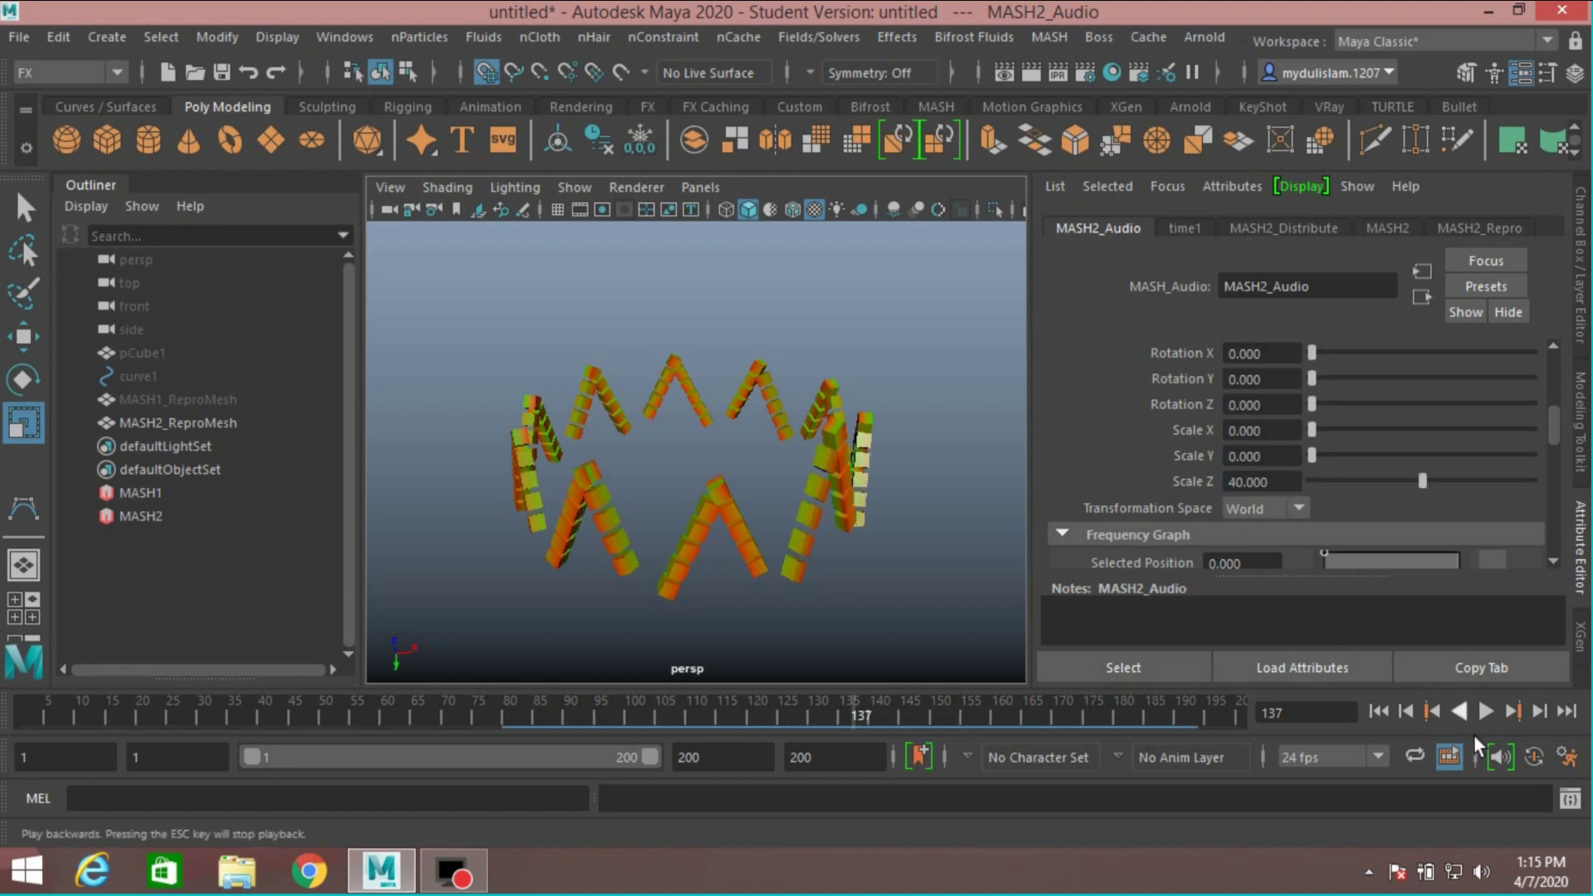
pyautogui.click(1481, 711)
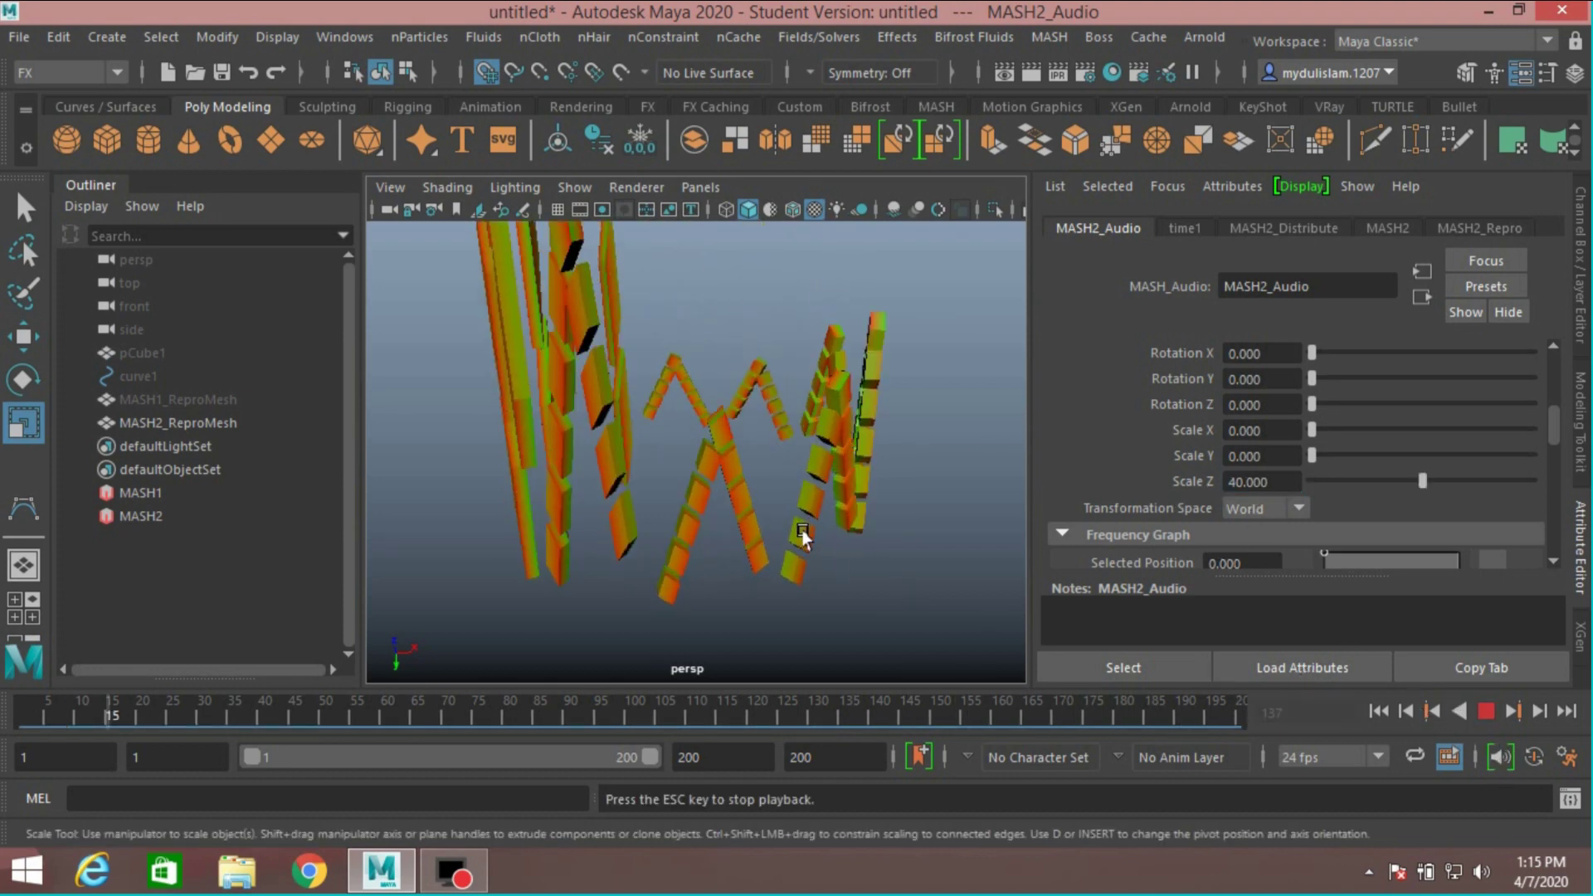